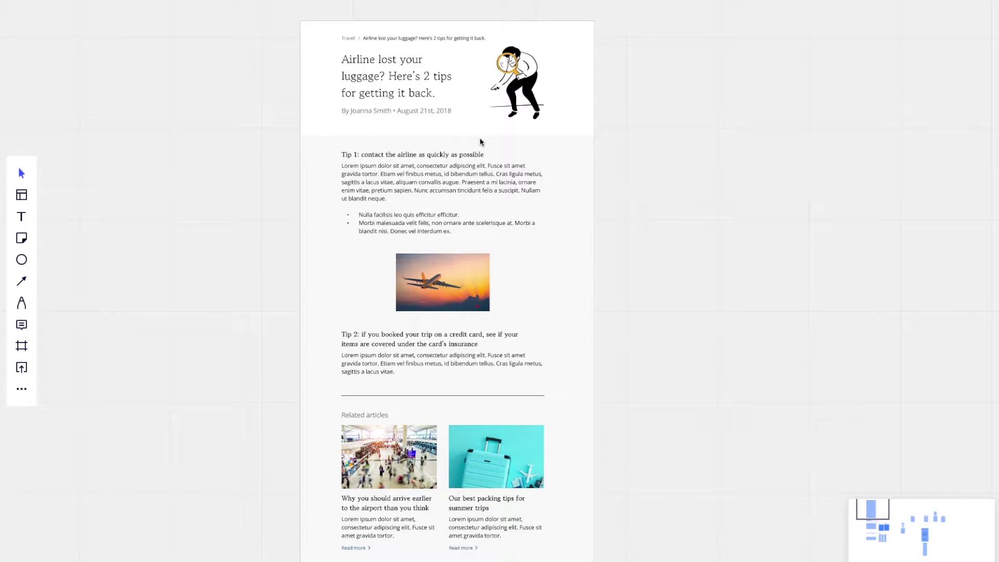
# Survey the board and check the blue Assemblies and green Topics cards, then clear the selection.
pyautogui.scroll(-6, 310, 196)
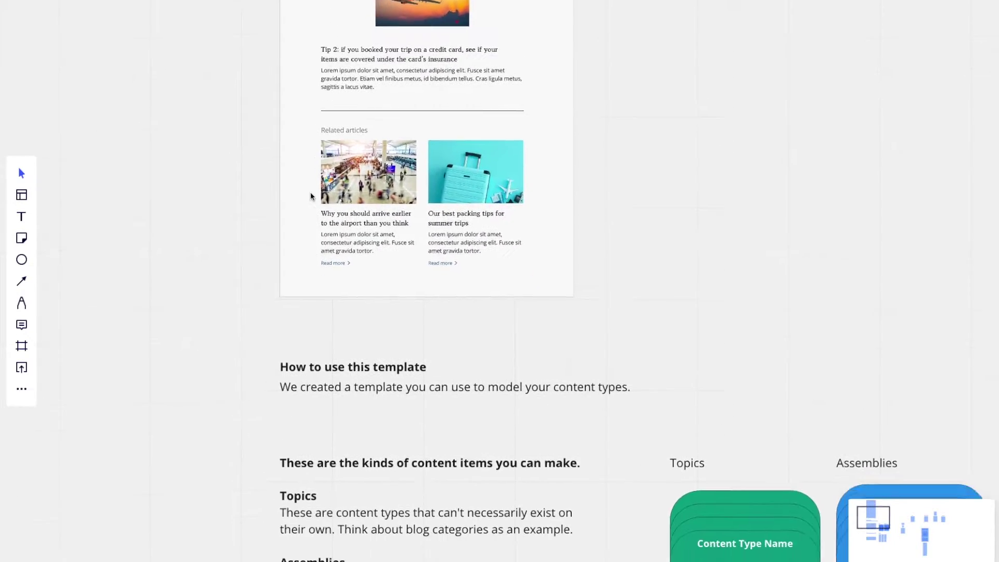
pyautogui.scroll(-3, 310, 196)
pyautogui.hscroll(2, 310, 196)
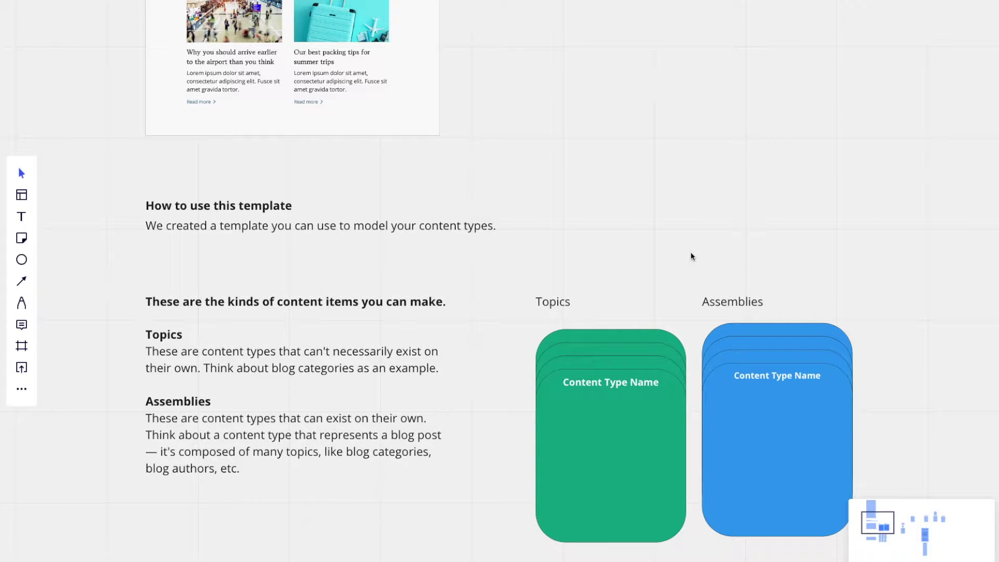
pyautogui.scroll(7, 524, 192)
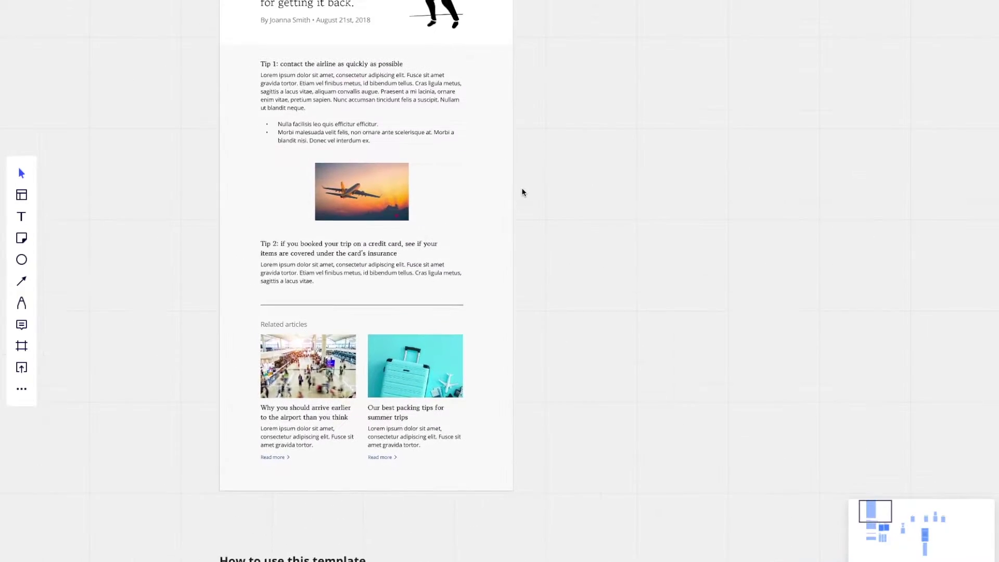
pyautogui.scroll(3, 367, 54)
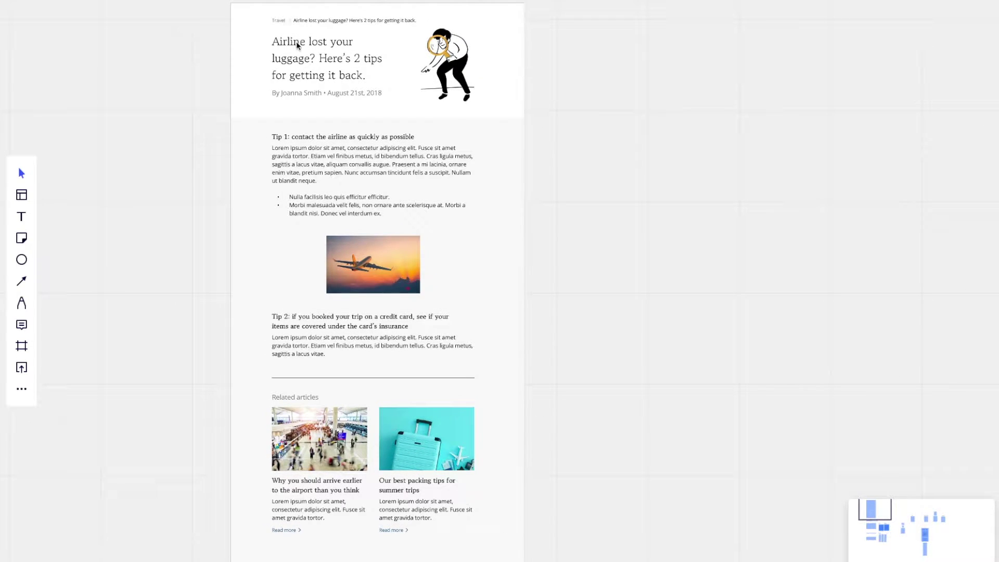
pyautogui.scroll(-2, 339, 145)
pyautogui.scroll(-3, 339, 147)
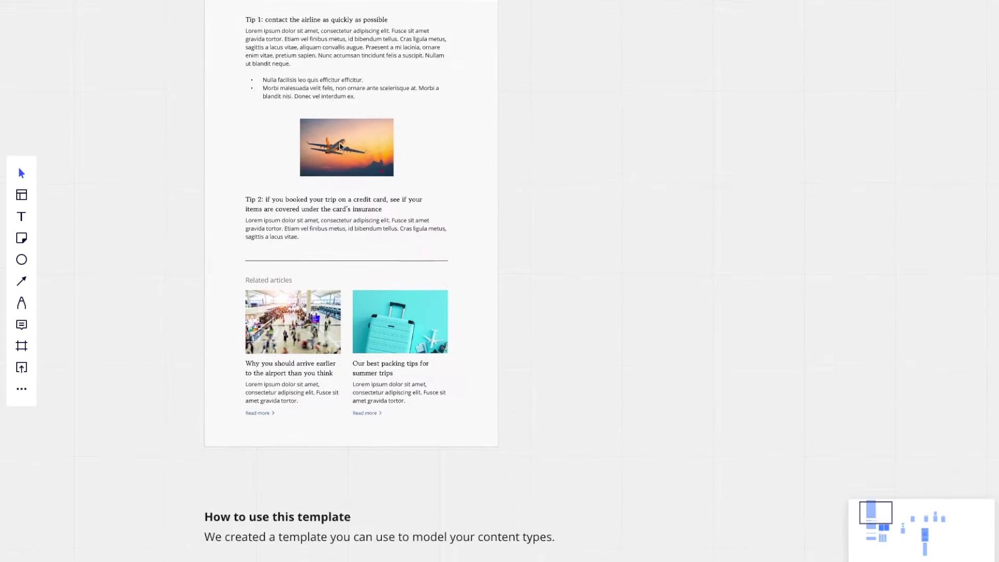
pyautogui.scroll(-5, 389, 250)
pyautogui.scroll(-3, 389, 250)
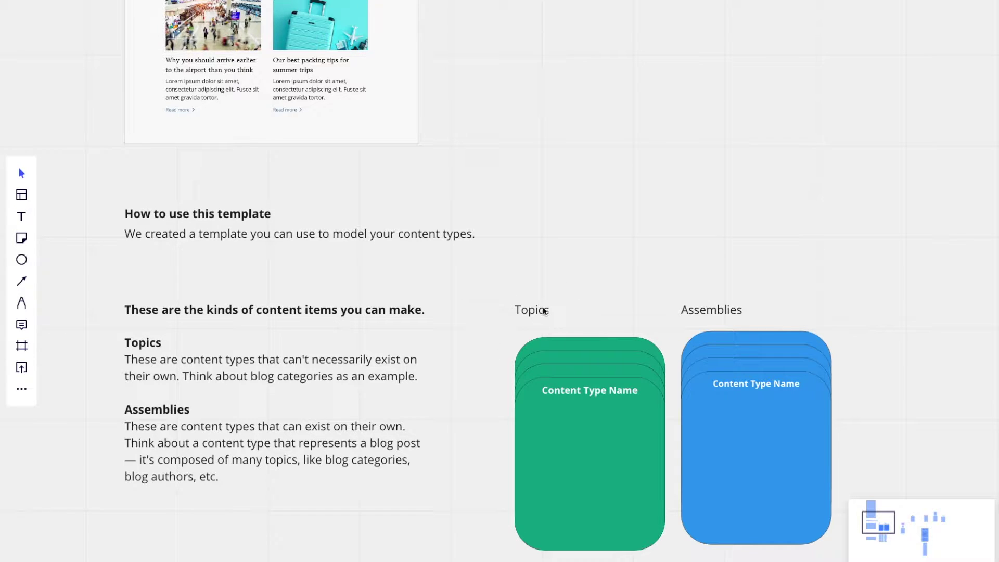
pyautogui.scroll(5, 474, 157)
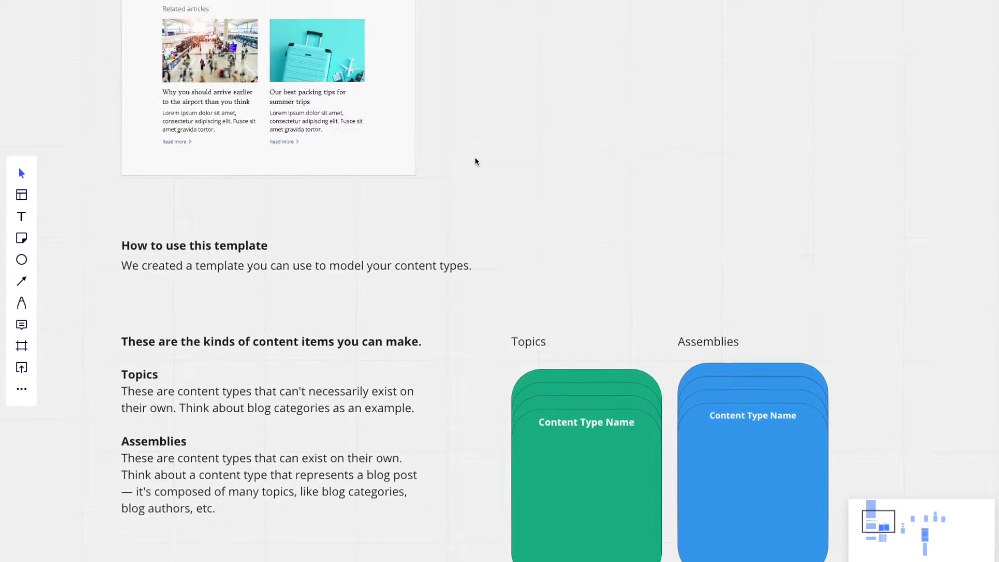
pyautogui.scroll(3, 474, 157)
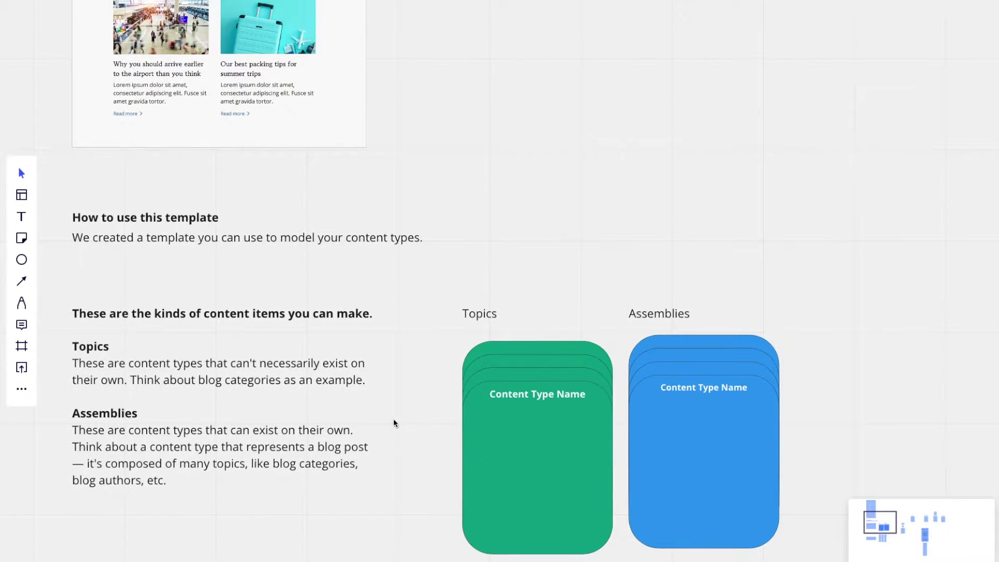
pyautogui.scroll(-2, 471, 394)
pyautogui.hscroll(1, 471, 395)
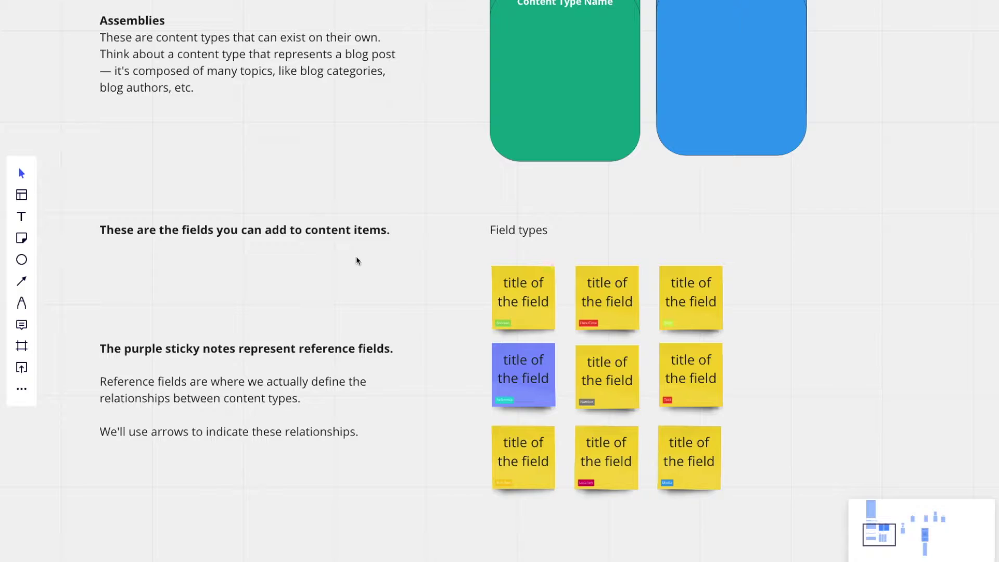
pyautogui.scroll(3, 356, 256)
pyautogui.hscroll(-2, 356, 256)
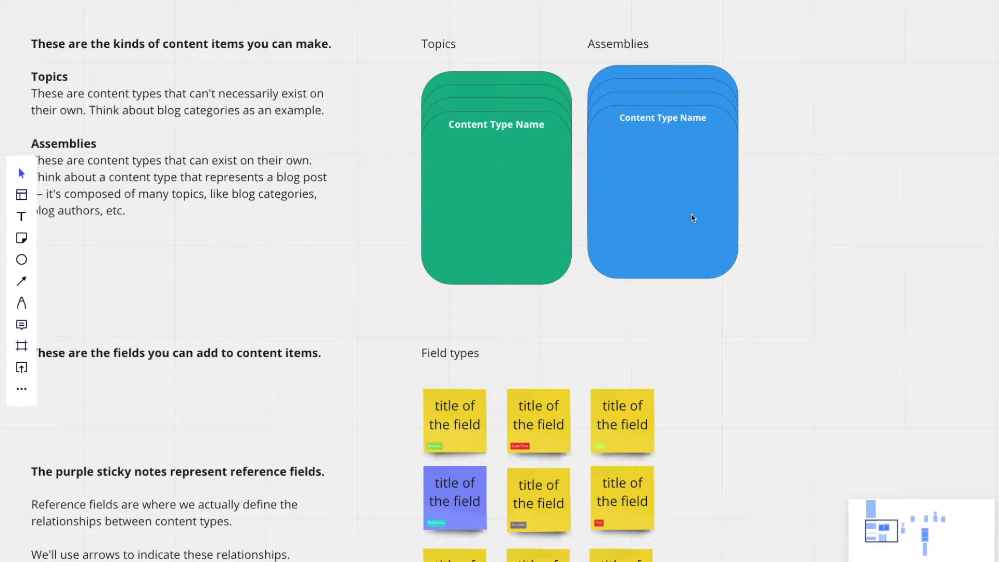
pyautogui.click(601, 224)
pyautogui.click(458, 190)
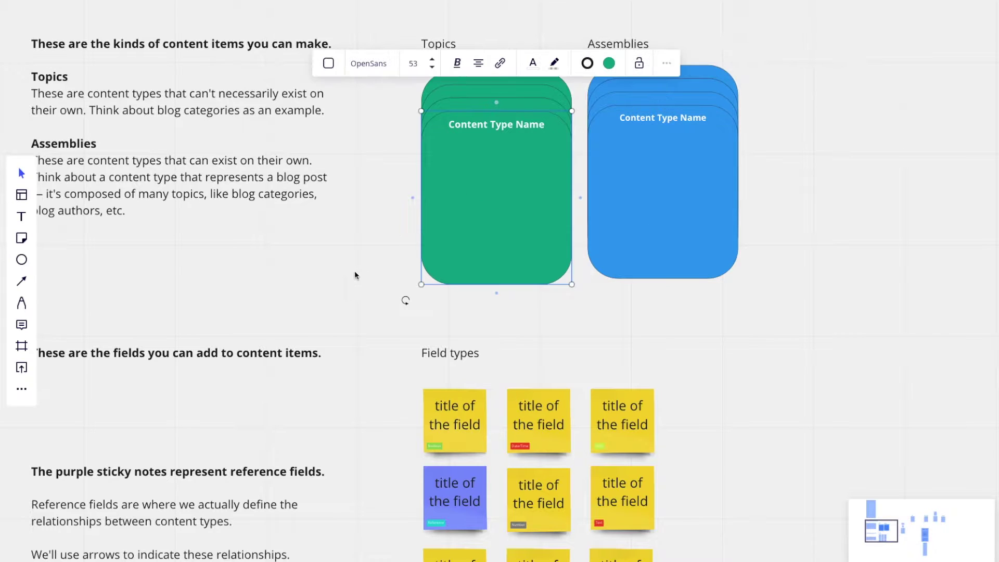
pyautogui.click(354, 273)
# Zoom out, drag the travel article mockup frame further right, and zoom back in on it.
pyautogui.scroll(-3, 524, 296)
pyautogui.hscroll(2, 524, 296)
pyautogui.scroll(-3, 524, 296)
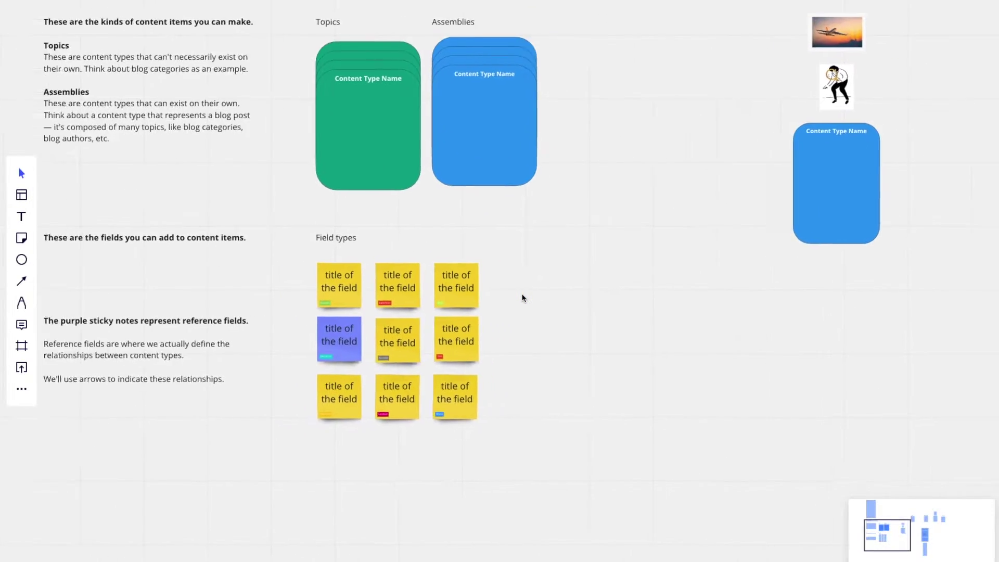
pyautogui.hscroll(2, 523, 297)
pyautogui.scroll(-3, 523, 298)
pyautogui.scroll(-3, 523, 297)
pyautogui.scroll(3, 522, 298)
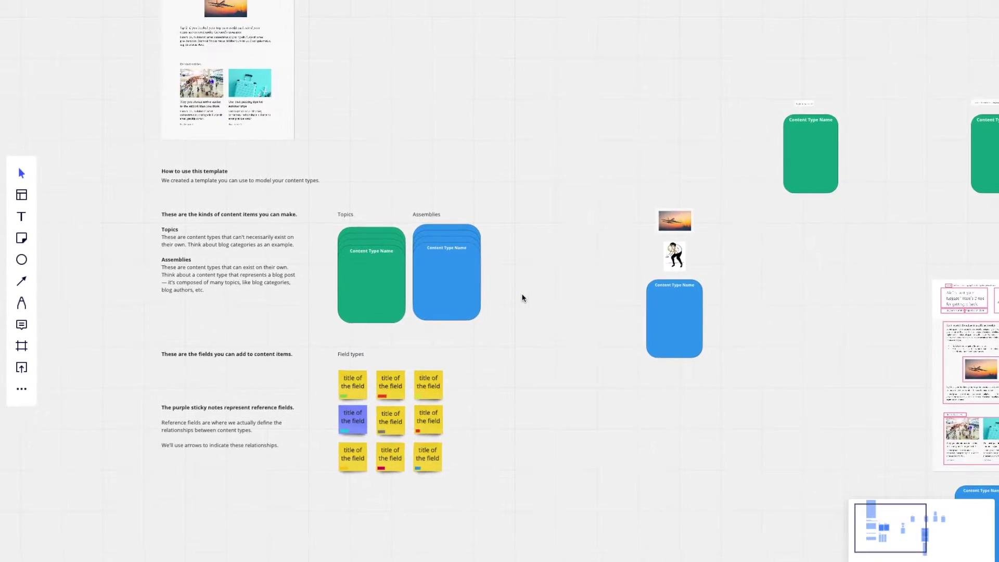
pyautogui.scroll(5, 523, 297)
pyautogui.moveTo(265, 163); pyautogui.dragTo(624, 167)
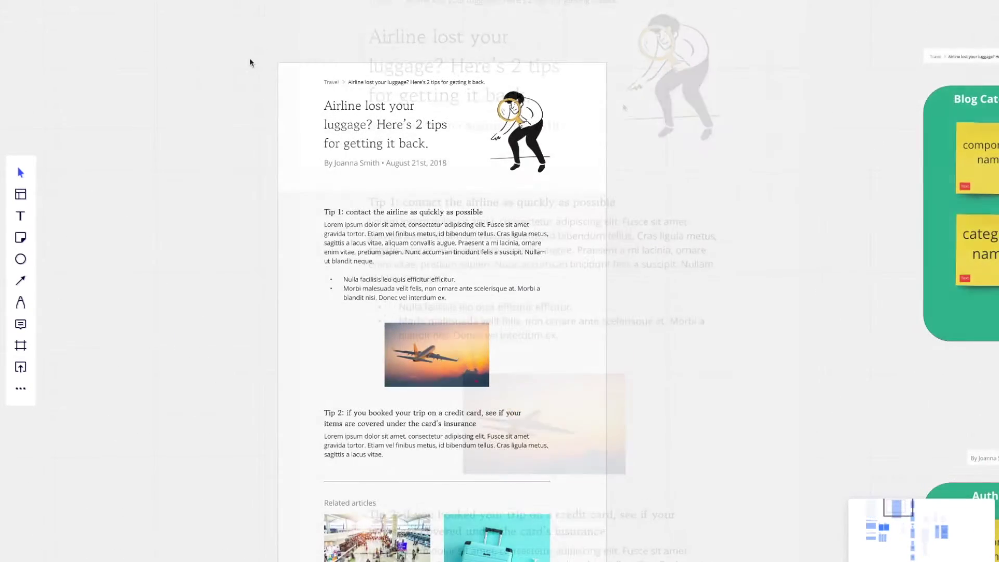
pyautogui.scroll(3, 249, 62)
pyautogui.scroll(3, 249, 62)
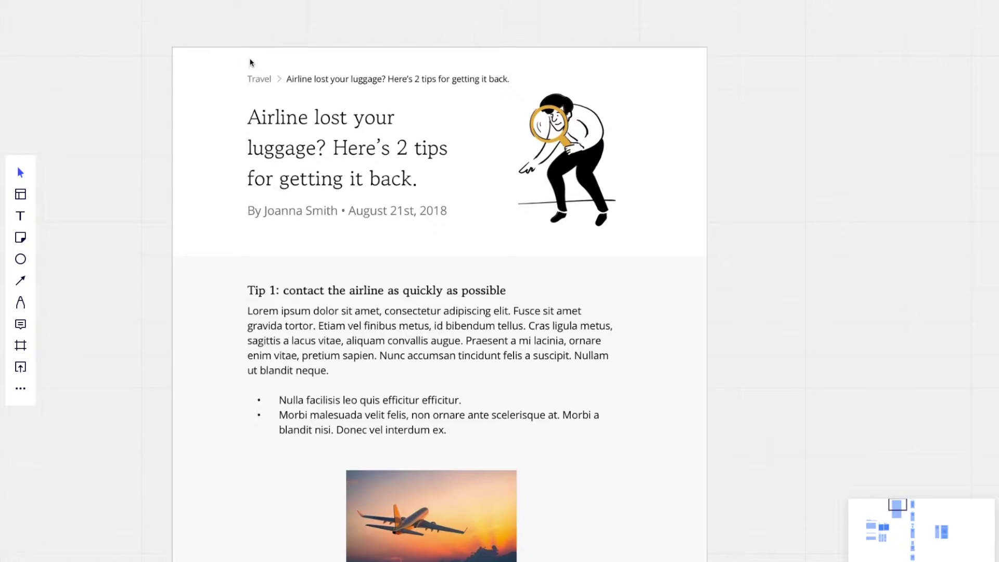
pyautogui.scroll(2, 251, 63)
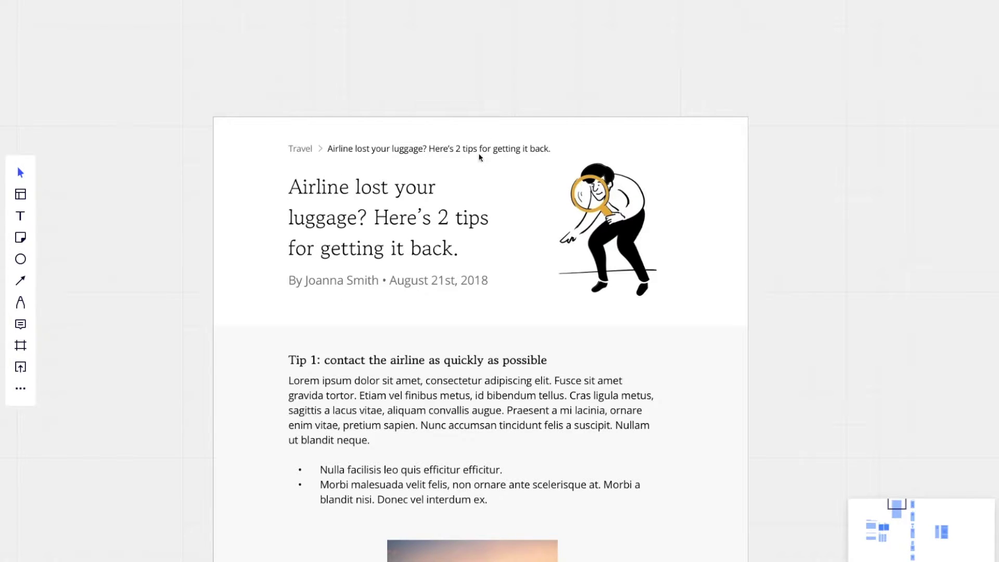
pyautogui.scroll(3, 307, 140)
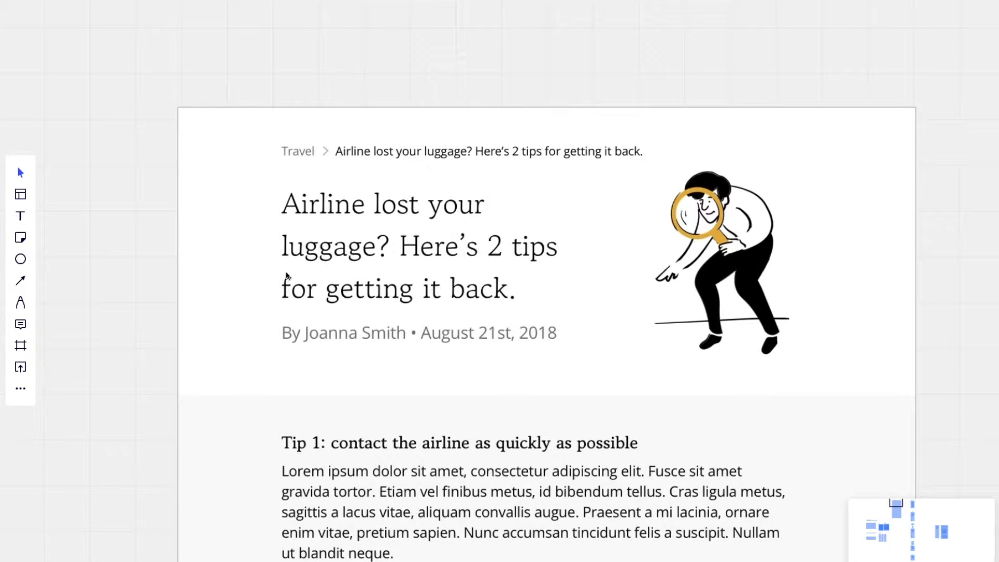
pyautogui.scroll(-3, 260, 149)
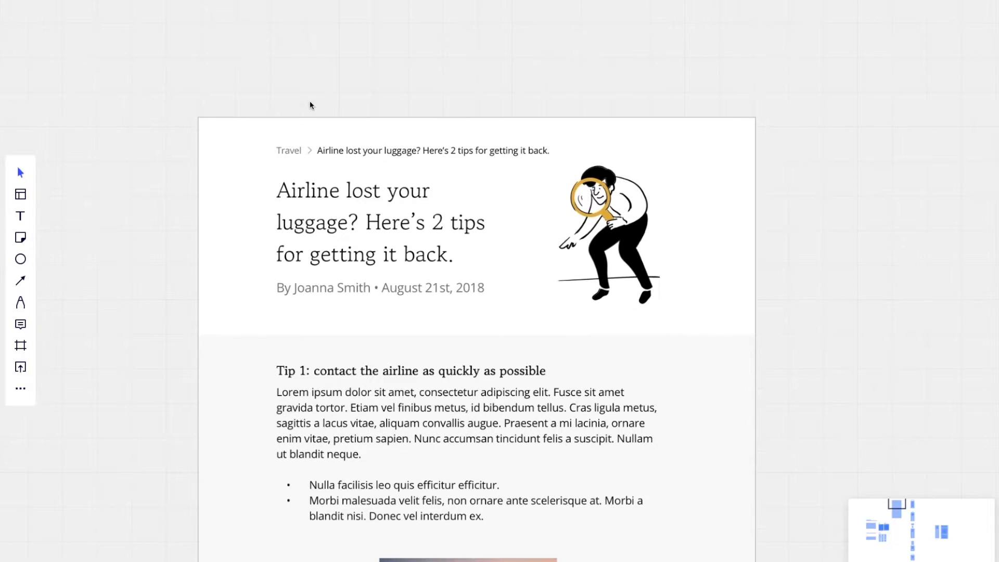
pyautogui.scroll(2, 343, 151)
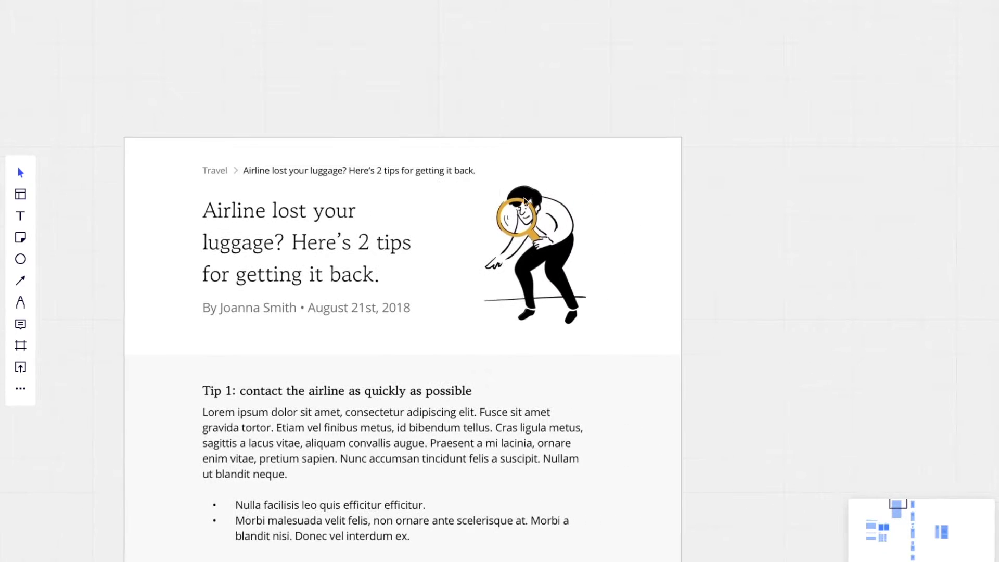
pyautogui.hscroll(-1, 597, 230)
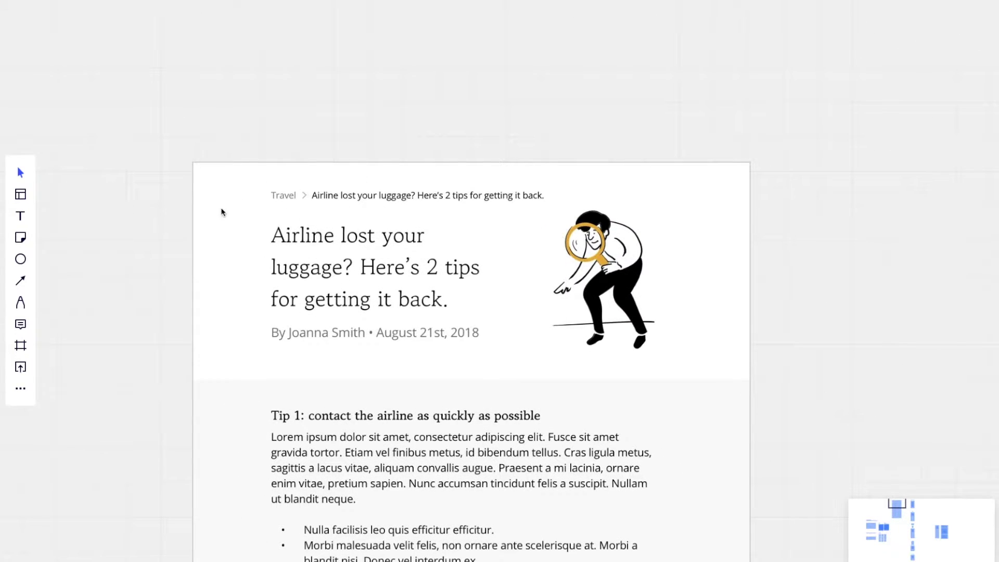
pyautogui.scroll(-2, 491, 253)
pyautogui.hscroll(2, 491, 252)
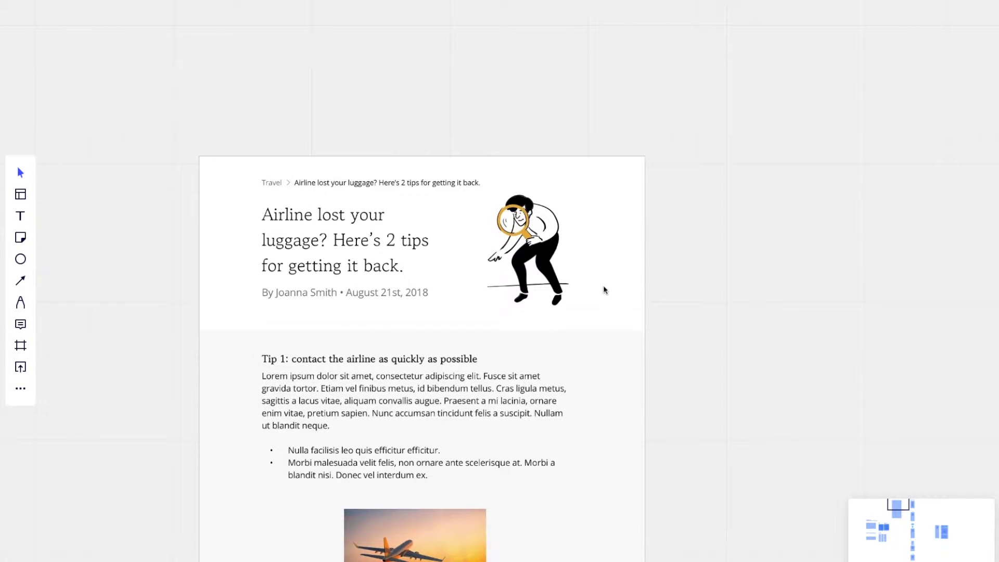
pyautogui.hscroll(2, 448, 219)
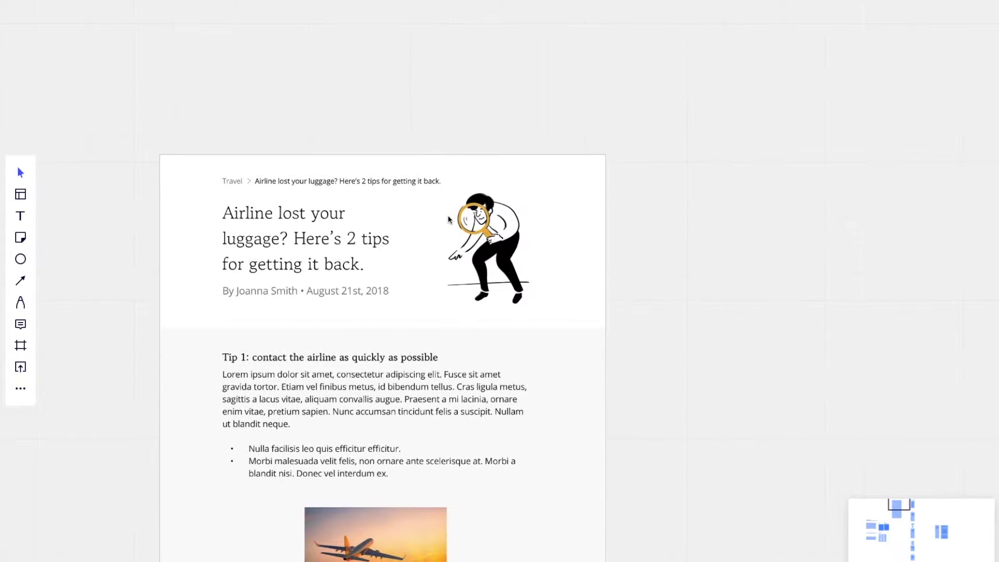
pyautogui.hscroll(10, 448, 218)
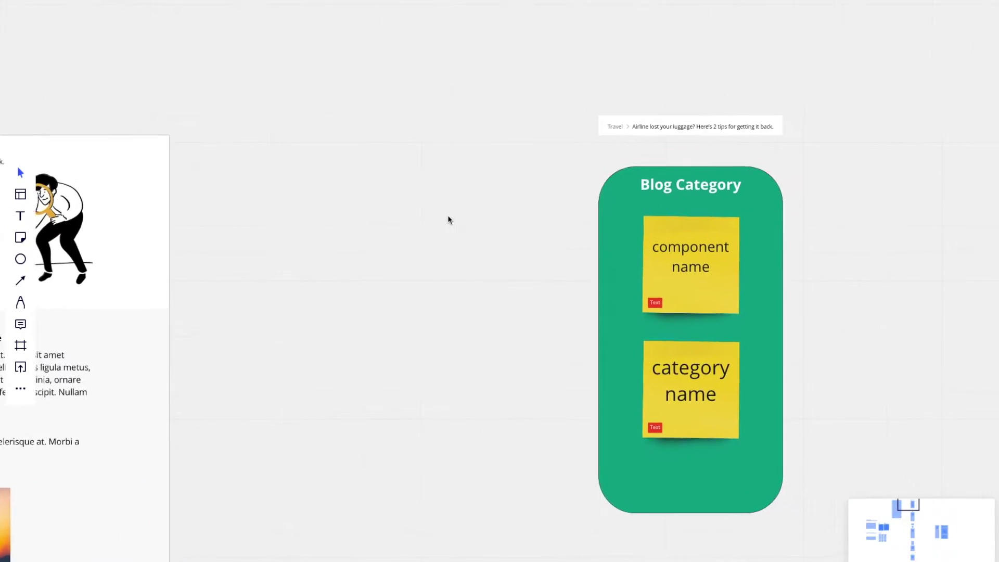
pyautogui.hscroll(3, 637, 145)
pyautogui.scroll(1, 637, 145)
pyautogui.hscroll(2, 607, 140)
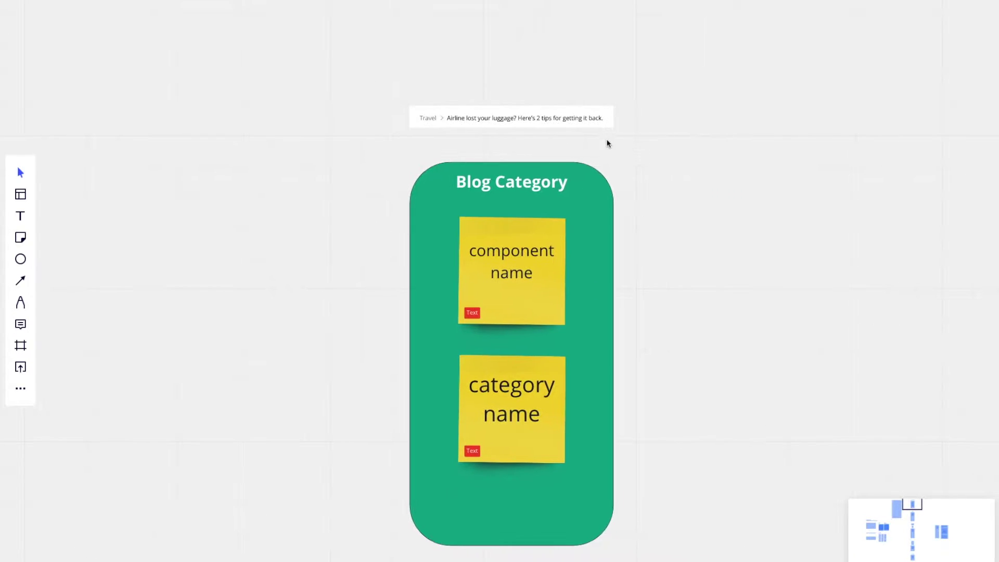
pyautogui.scroll(2, 553, 132)
pyautogui.scroll(2, 553, 131)
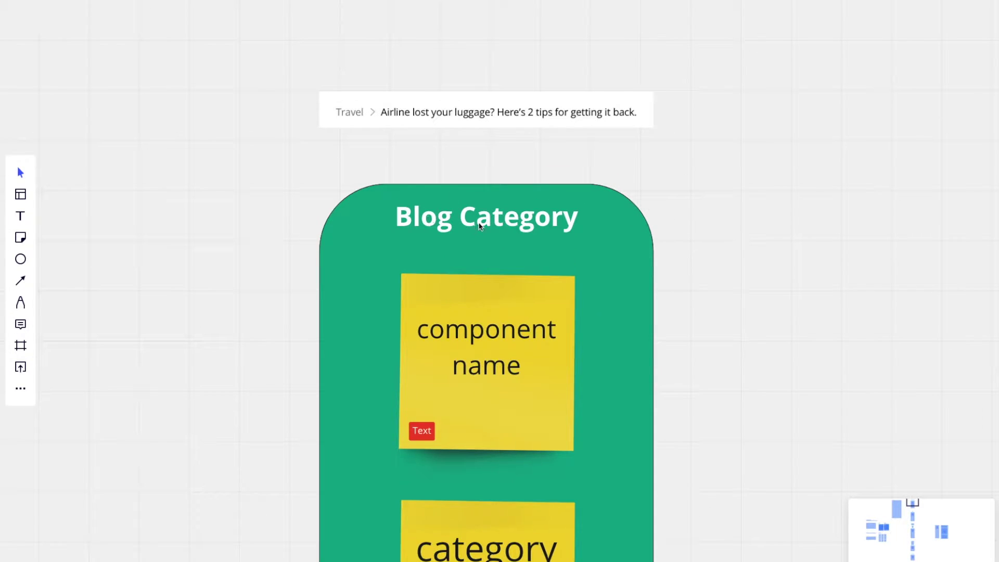
pyautogui.scroll(-2, 479, 225)
pyautogui.hscroll(1, 479, 224)
pyautogui.scroll(-1, 479, 225)
pyautogui.scroll(-1, 479, 225)
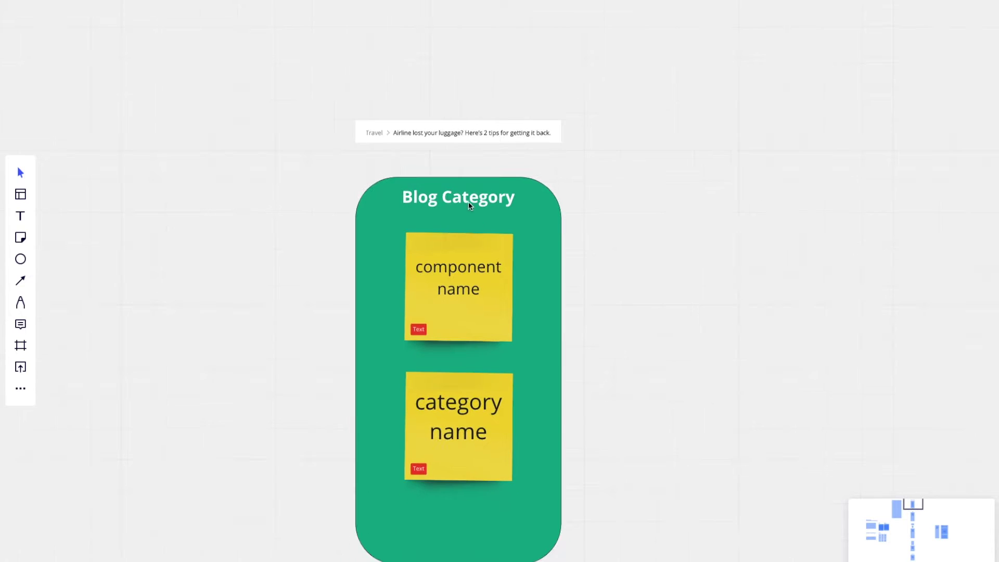
pyautogui.click(464, 201)
pyautogui.scroll(1, 494, 136)
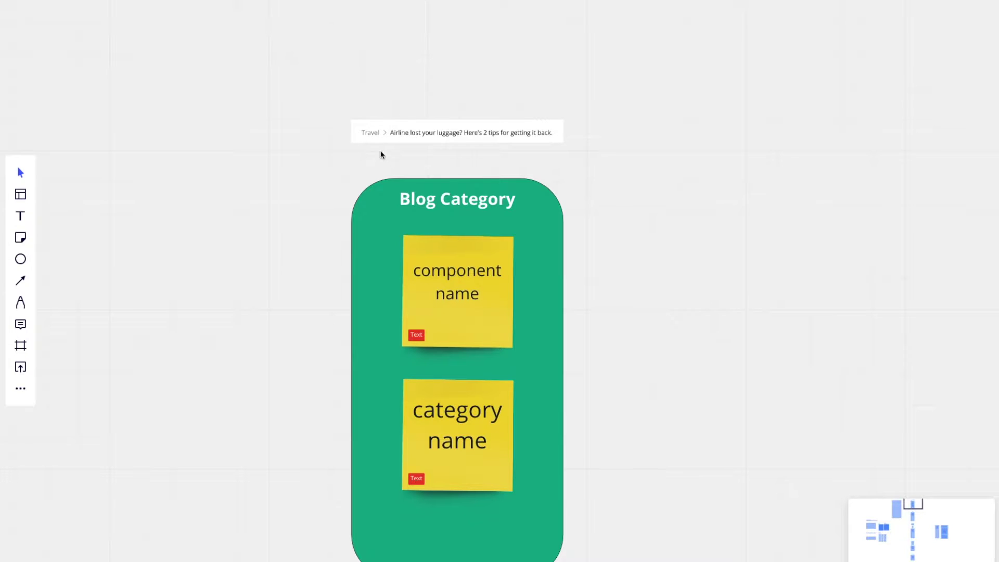
pyautogui.click(464, 398)
pyautogui.click(711, 448)
pyautogui.scroll(-5, 308, 312)
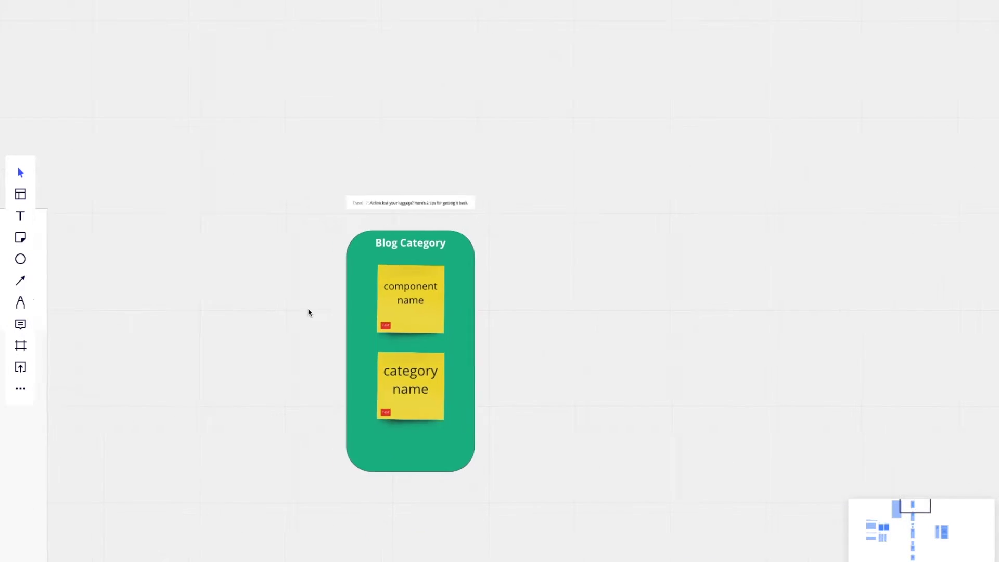
pyautogui.hscroll(-7, 309, 312)
pyautogui.scroll(5, 308, 312)
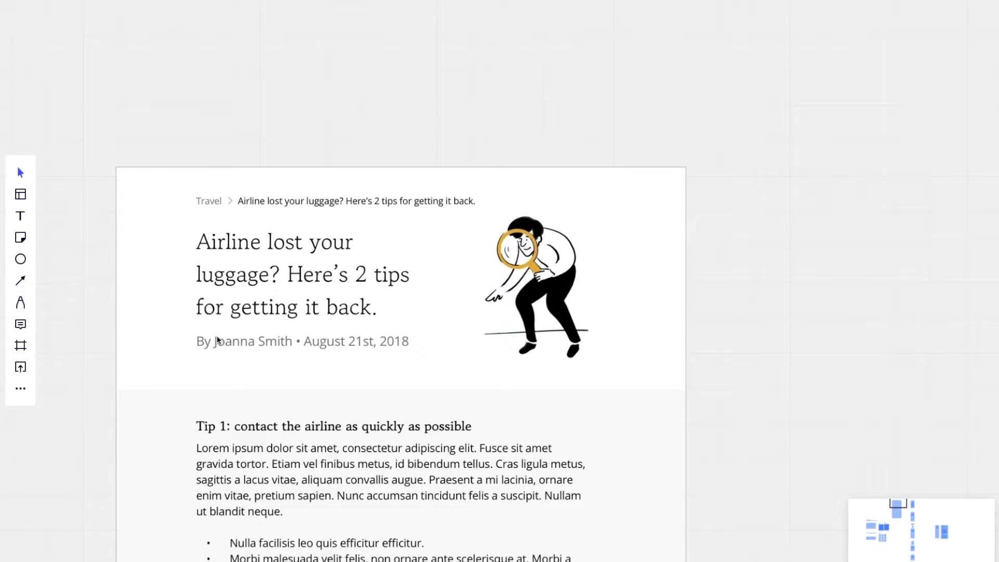
pyautogui.scroll(-1, 293, 307)
pyautogui.scroll(-3, 341, 318)
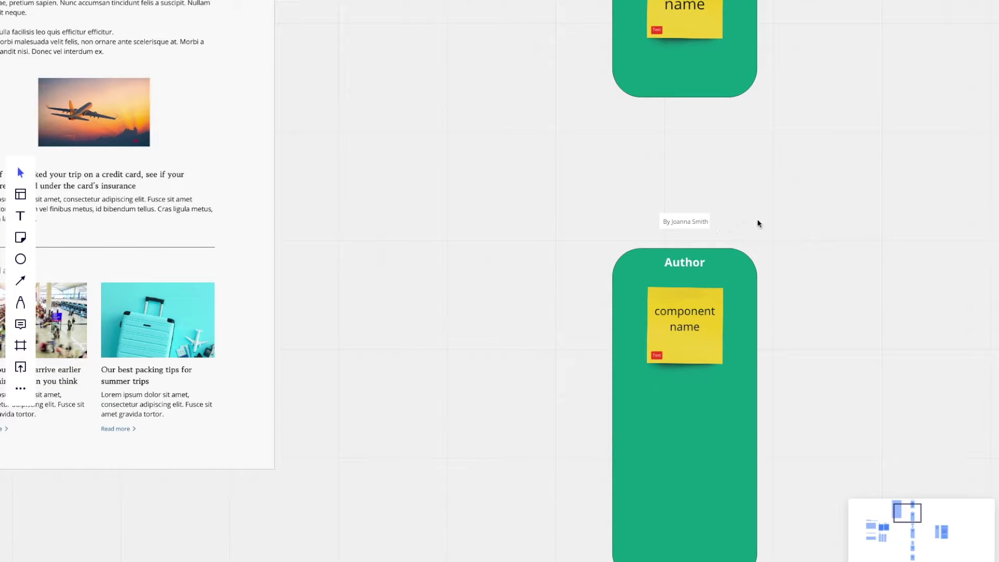
# Copy the category name field sticky.
pyautogui.hscroll(3, 760, 246)
pyautogui.scroll(3, 614, 227)
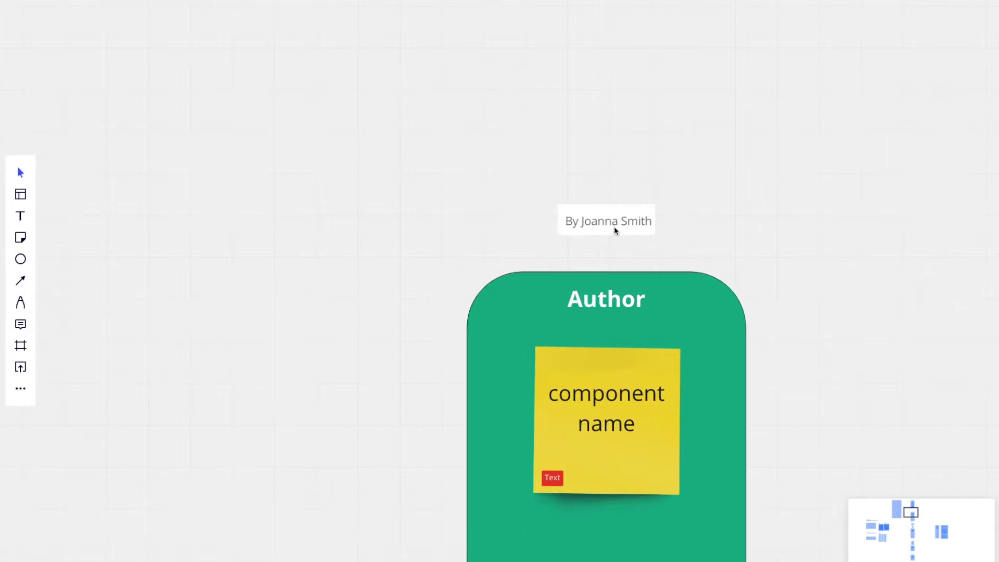
pyautogui.scroll(-3, 697, 326)
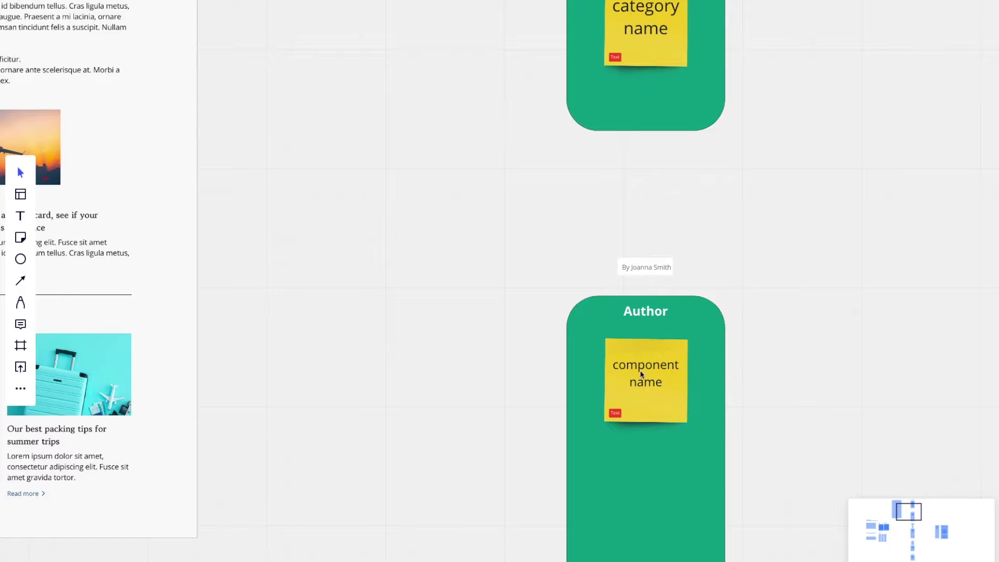
pyautogui.click(640, 370)
pyautogui.click(833, 360)
pyautogui.hscroll(2, 472, 326)
pyautogui.scroll(-1, 472, 326)
pyautogui.rightClick(472, 326)
pyautogui.click(605, 13)
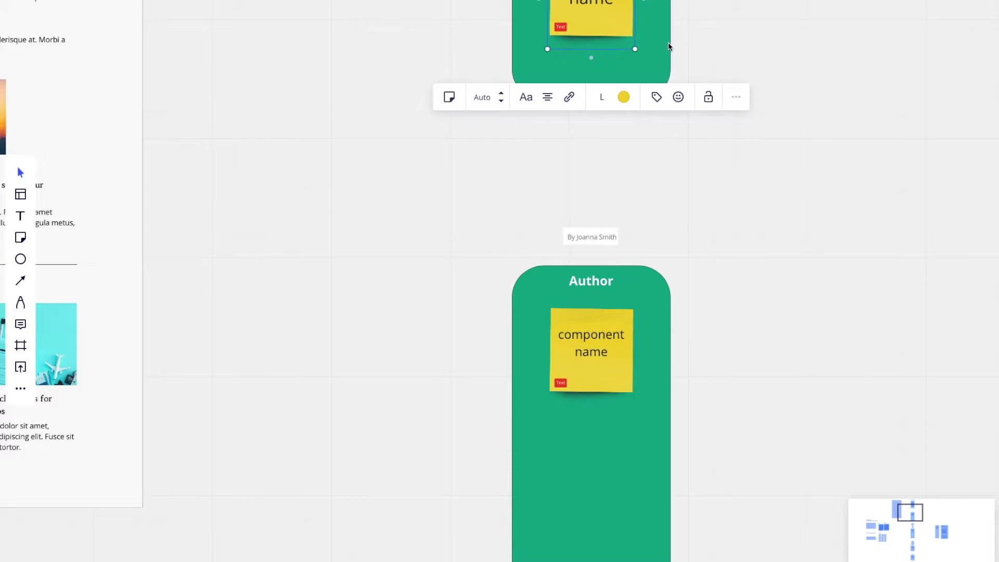
# Paste the sticky under component name in the Author card and rename it 'first name'.
pyautogui.scroll(-3, 596, 285)
pyautogui.hscroll(1, 597, 285)
pyautogui.scroll(2, 578, 272)
pyautogui.hotkey('ctrl', 'v')
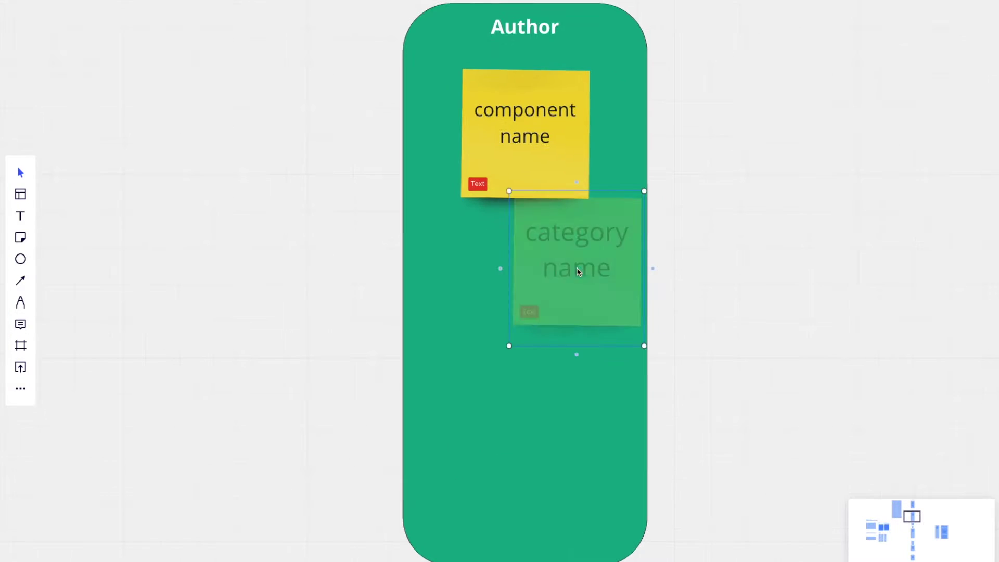
pyautogui.moveTo(578, 263); pyautogui.dragTo(539, 273)
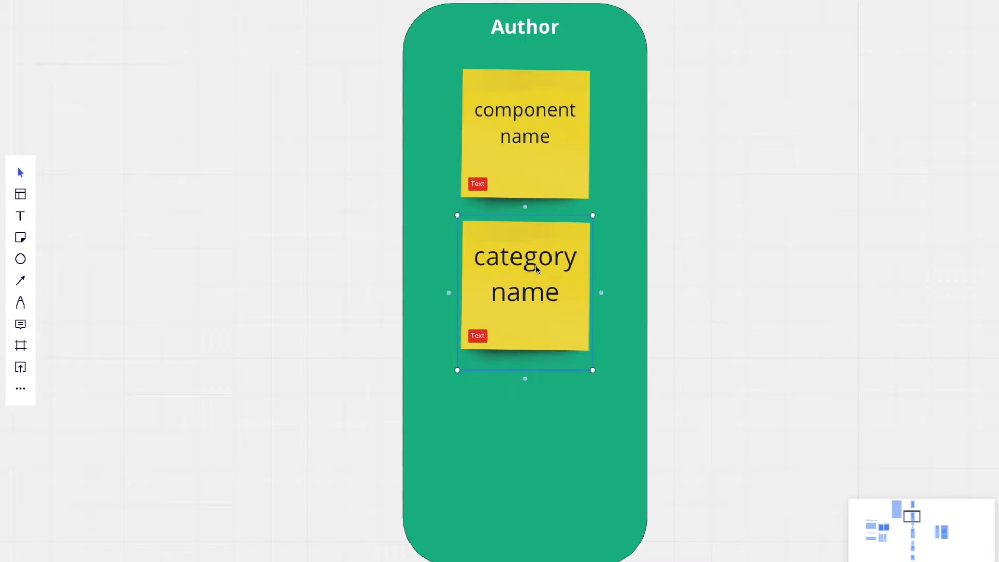
pyautogui.click(538, 255)
pyautogui.doubleClick(526, 257)
pyautogui.write('first')
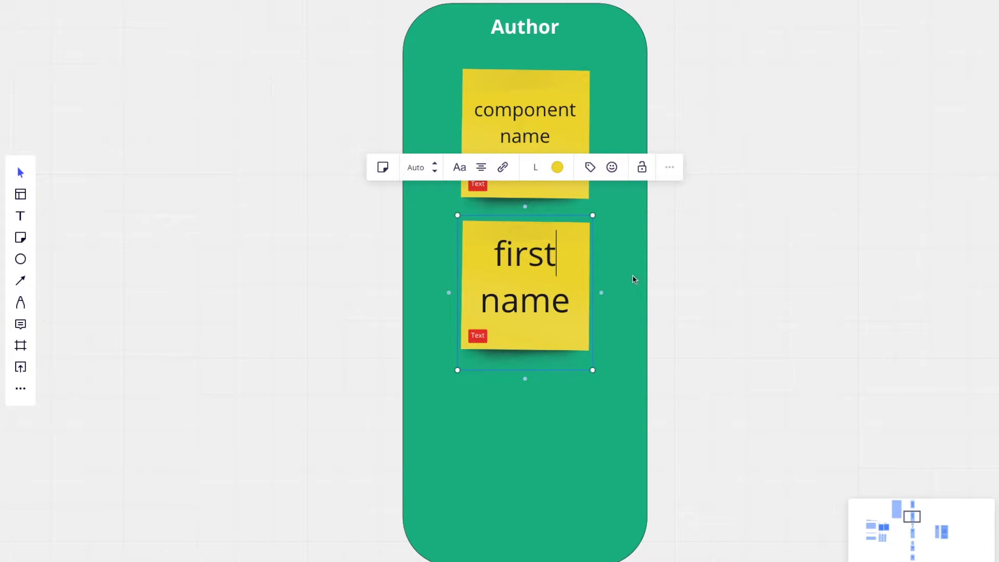
pyautogui.click(635, 280)
# Duplicate the first name sticky below it and rename the copy 'last name'.
pyautogui.click(557, 273)
pyautogui.hotkey('ctrl', 'c')
pyautogui.hotkey('ctrl', 'v')
pyautogui.moveTo(560, 254); pyautogui.dragTo(528, 428)
pyautogui.click(525, 429)
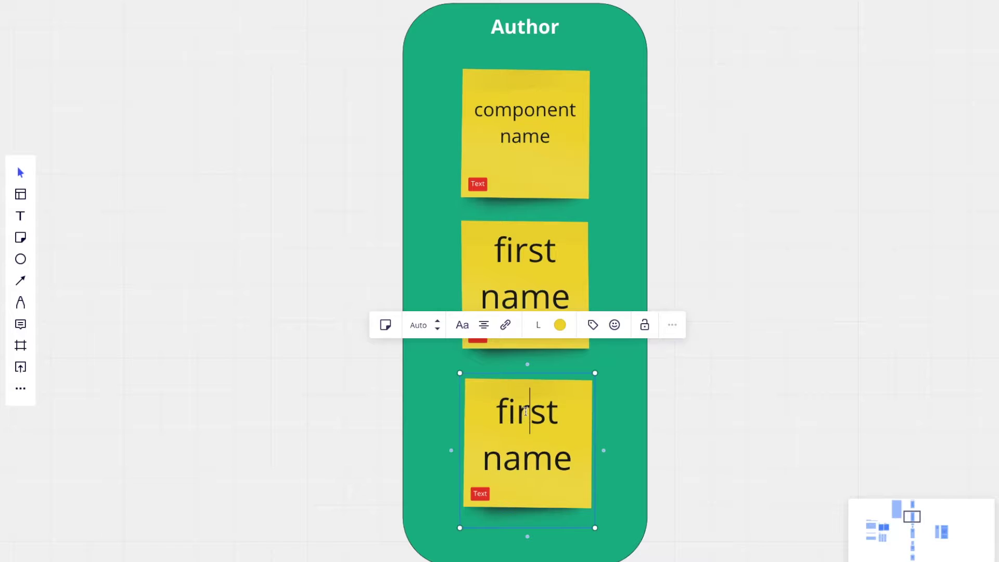
pyautogui.doubleClick(526, 428)
pyautogui.write('last')
pyautogui.click(788, 349)
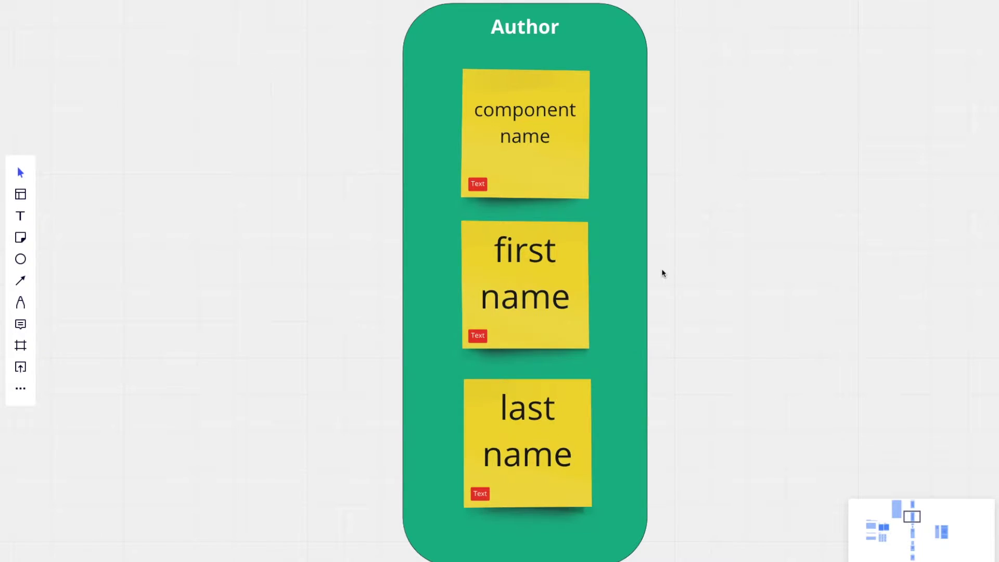
pyautogui.scroll(-3, 662, 272)
pyautogui.scroll(3, 572, 125)
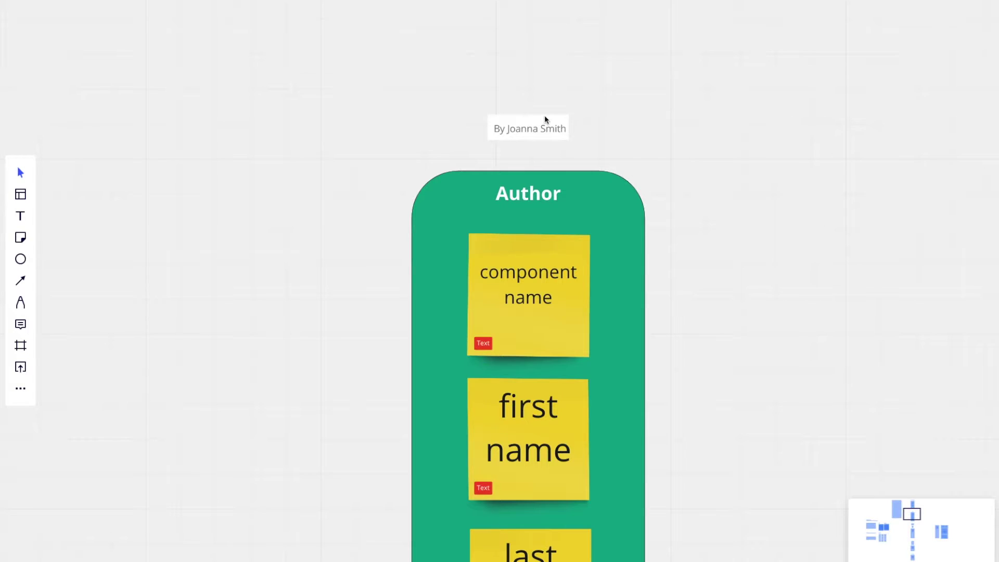
pyautogui.scroll(3, 501, 125)
pyautogui.click(470, 145)
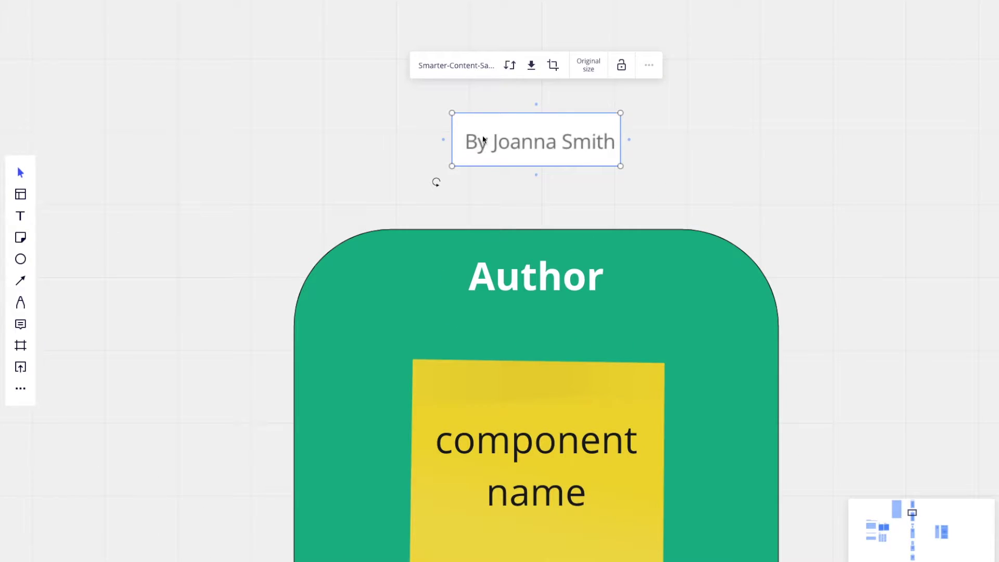
pyautogui.click(351, 149)
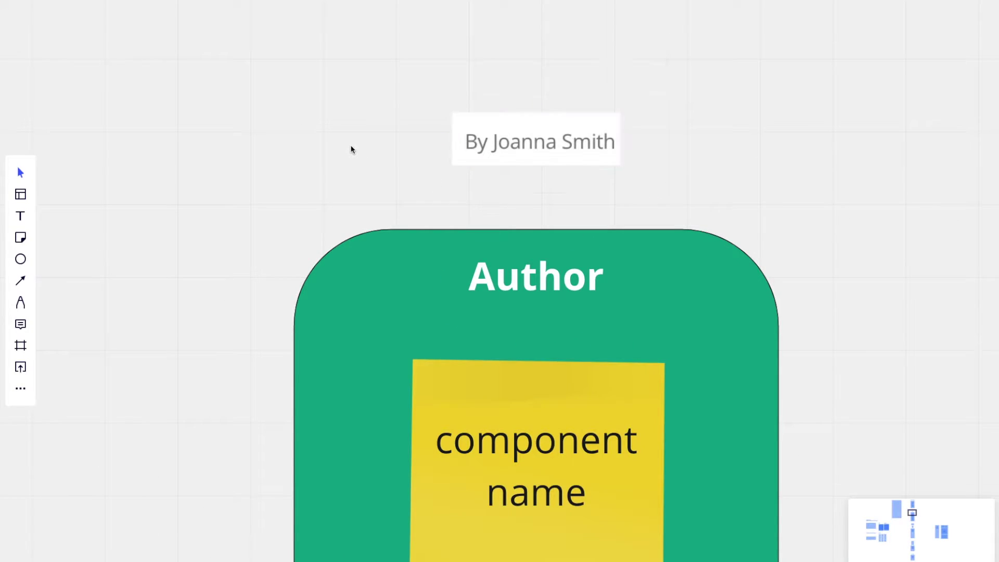
pyautogui.scroll(-2, 351, 150)
pyautogui.scroll(-2, 523, 138)
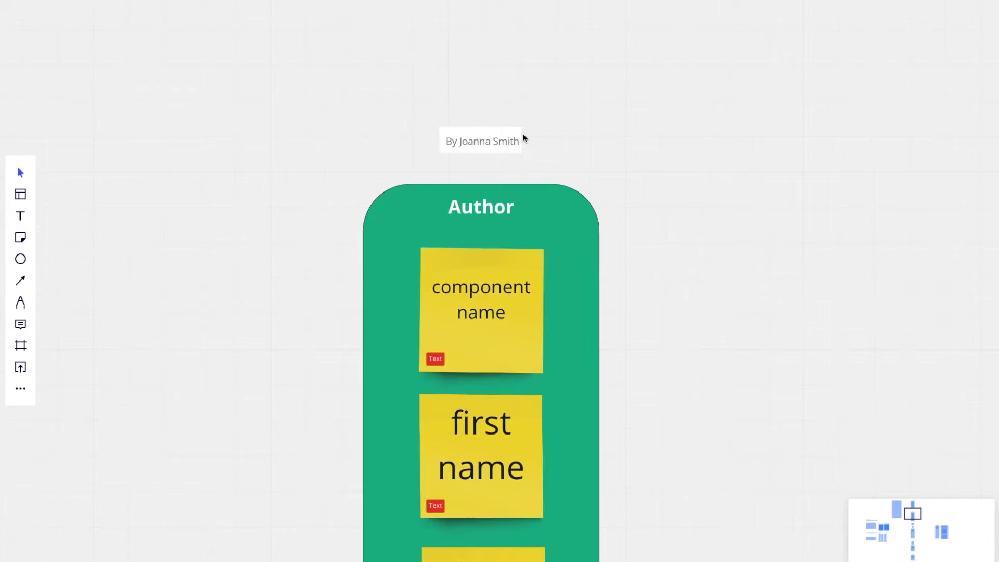
pyautogui.scroll(-2, 524, 137)
pyautogui.scroll(1, 412, 123)
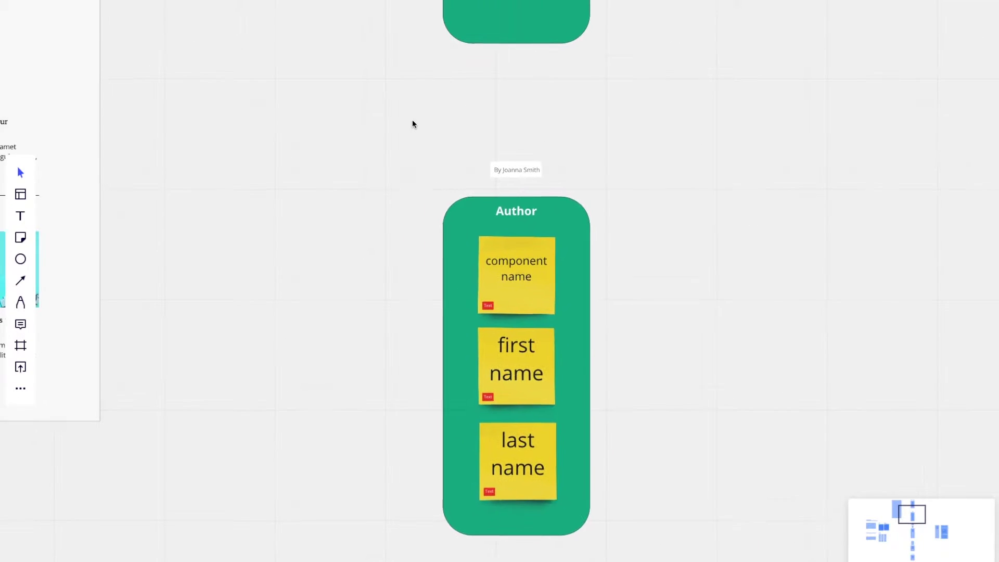
pyautogui.scroll(2, 578, 136)
pyautogui.scroll(3, 476, 203)
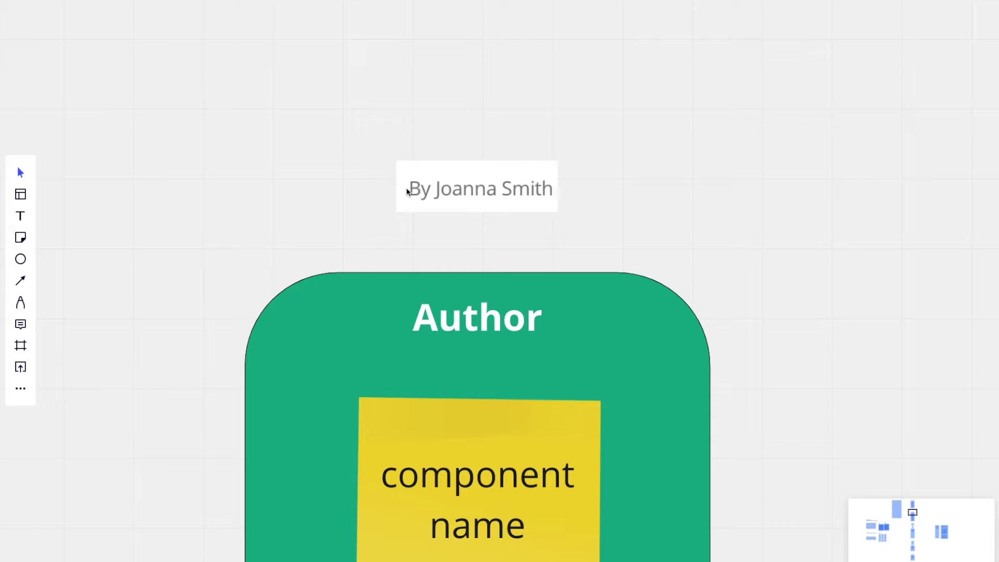
pyautogui.scroll(-2, 408, 191)
pyautogui.scroll(-3, 316, 185)
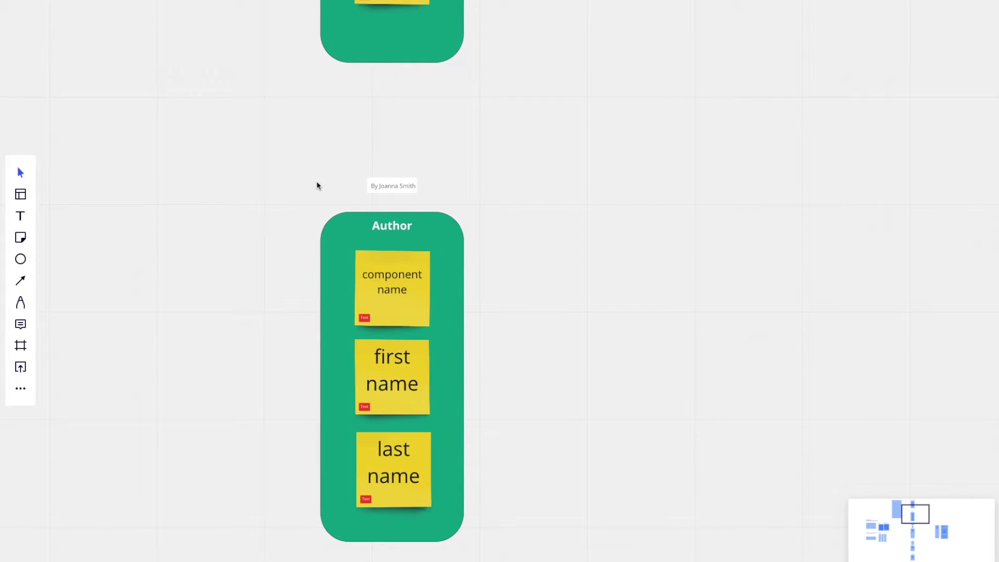
pyautogui.scroll(-2, 317, 185)
pyautogui.hscroll(-3, 316, 185)
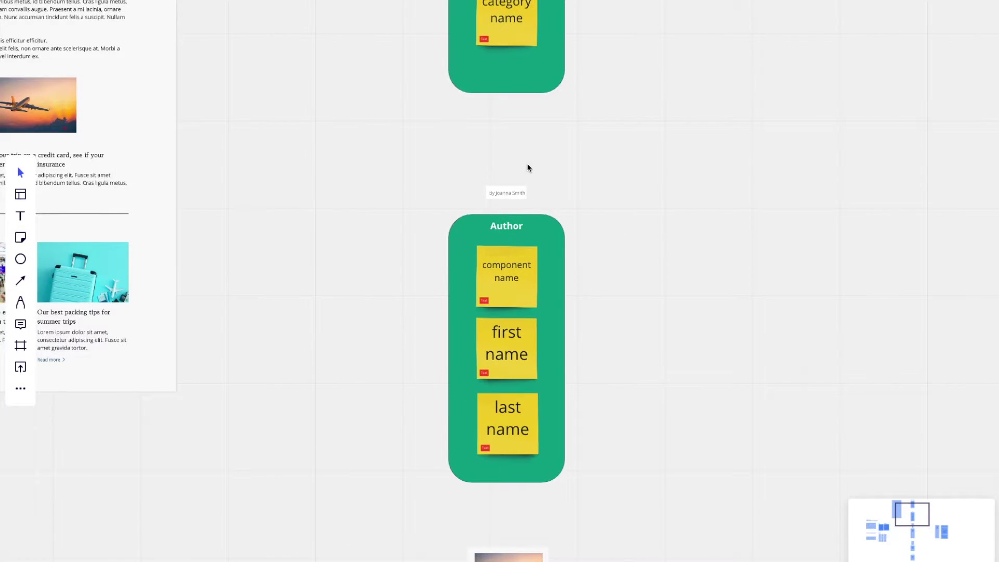
pyautogui.scroll(1, 527, 167)
pyautogui.scroll(2, 399, 219)
pyautogui.hscroll(-2, 399, 219)
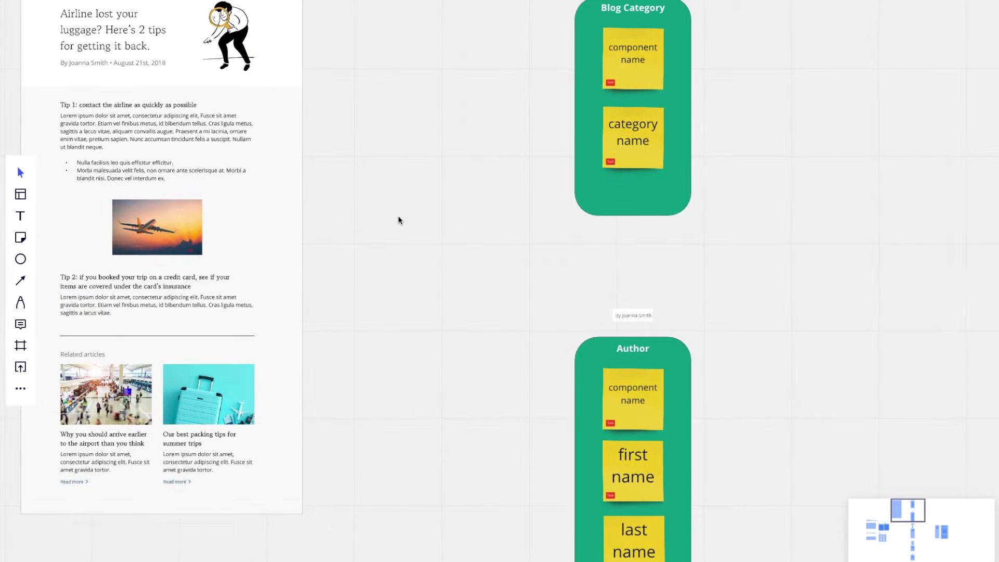
pyautogui.click(292, 118)
pyautogui.scroll(1, 365, 114)
pyautogui.hscroll(-2, 364, 114)
pyautogui.click(464, 107)
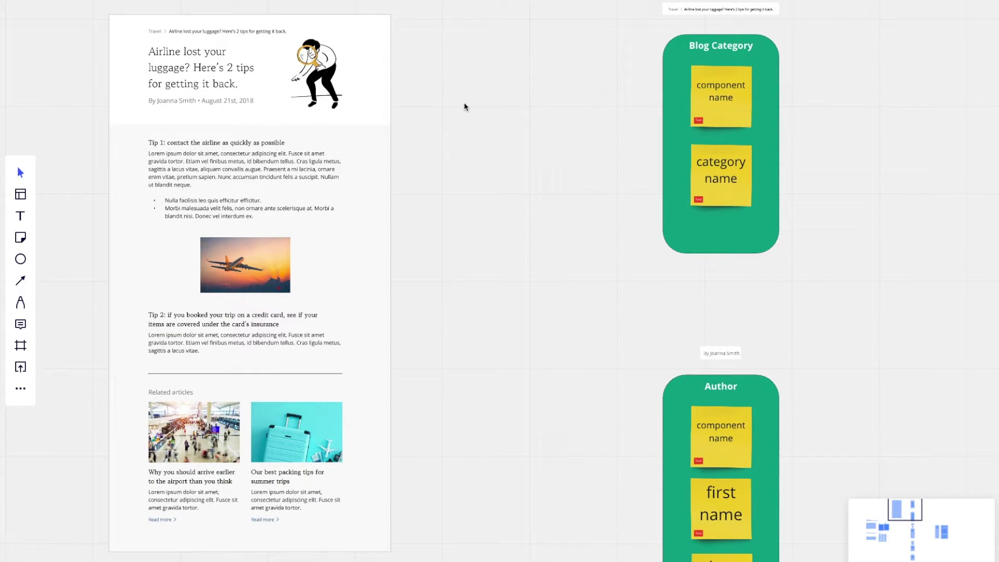
pyautogui.scroll(-2, 522, 232)
pyautogui.hscroll(2, 522, 232)
pyautogui.scroll(-2, 467, 239)
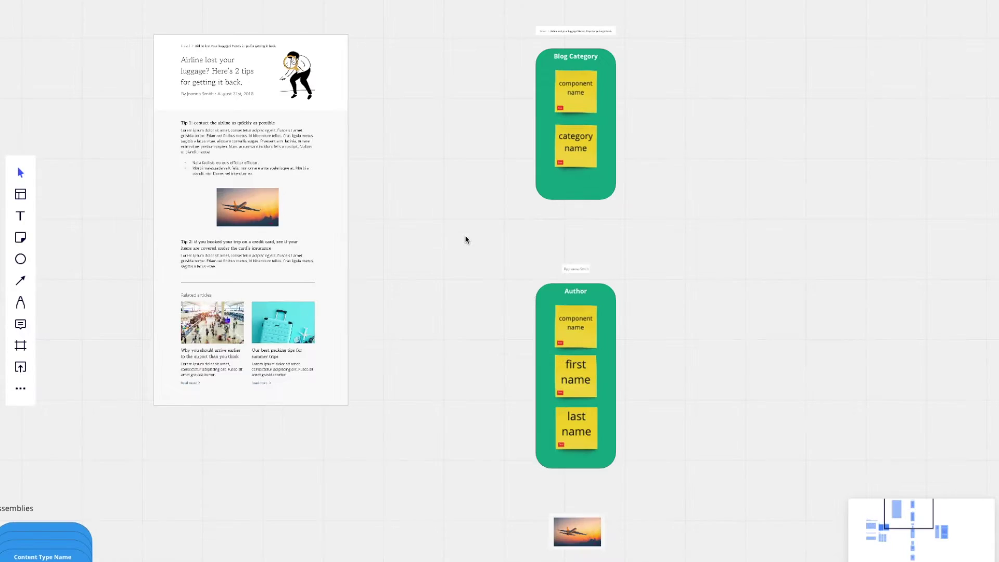
pyautogui.scroll(-2, 466, 238)
pyautogui.scroll(3, 310, 129)
pyautogui.hscroll(-2, 310, 129)
pyautogui.scroll(2, 310, 129)
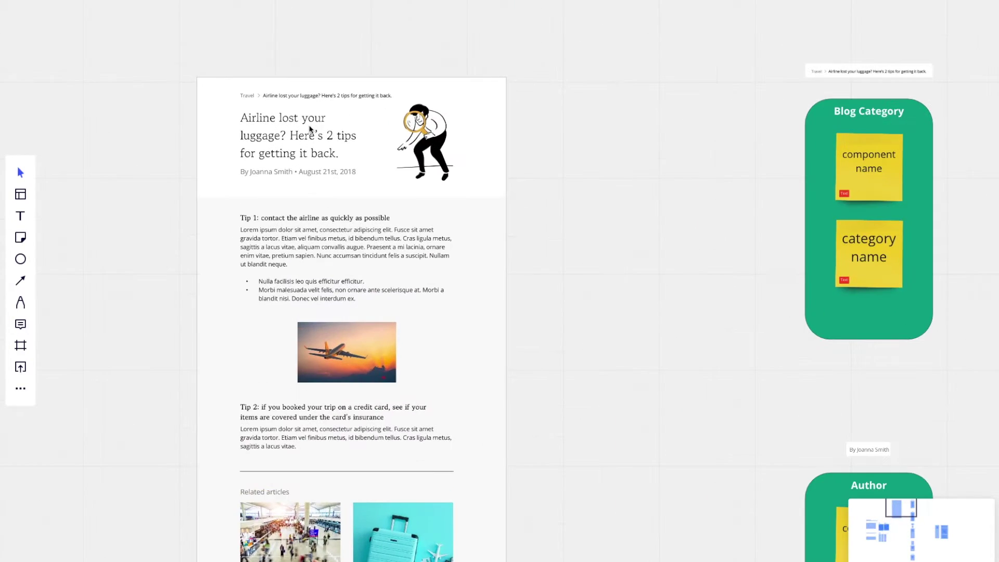
pyautogui.hscroll(-2, 480, 140)
pyautogui.scroll(2, 480, 142)
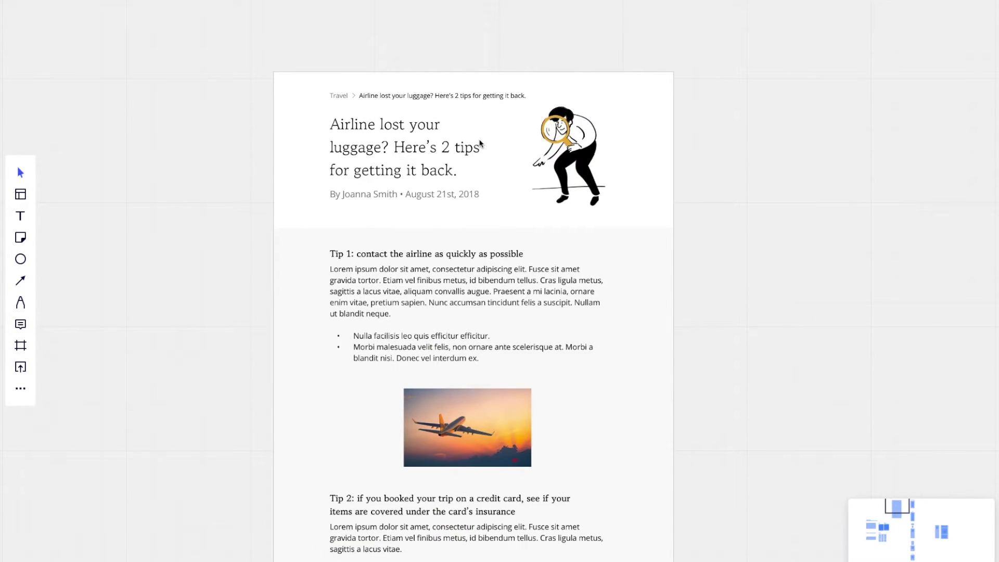
pyautogui.scroll(-3, 513, 248)
pyautogui.hscroll(1, 513, 250)
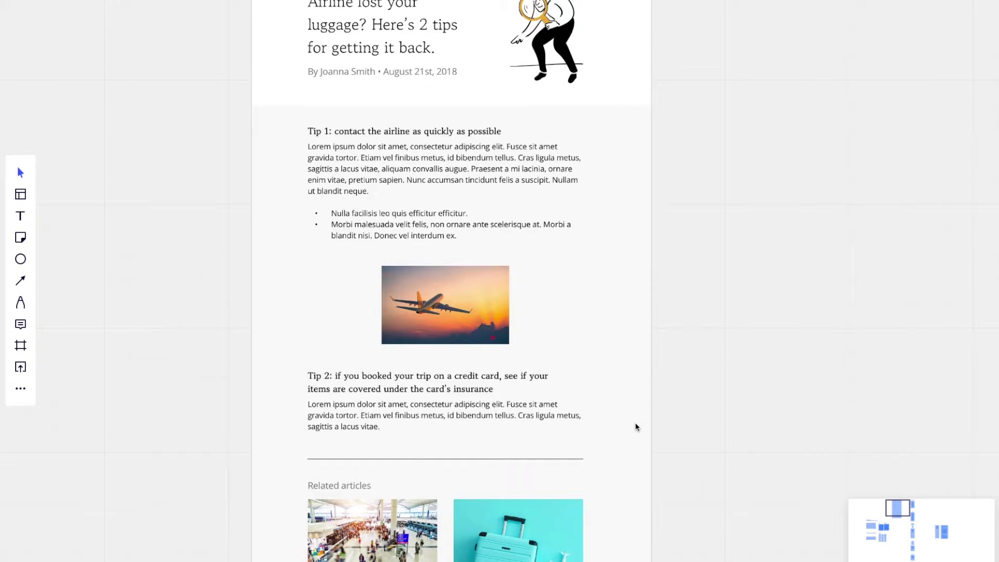
pyautogui.scroll(-4, 635, 425)
pyautogui.hscroll(1, 635, 425)
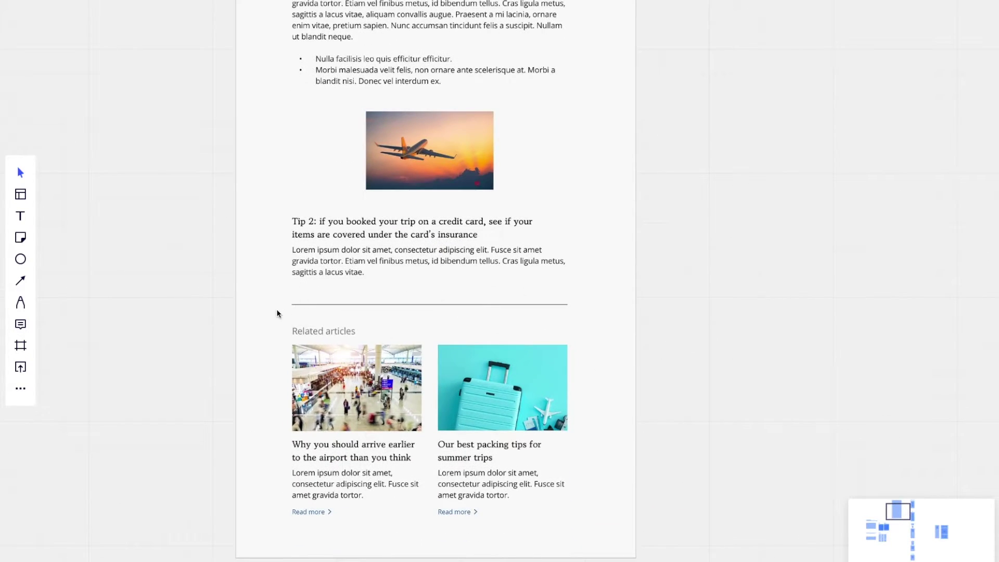
pyautogui.scroll(-2, 324, 402)
pyautogui.hscroll(1, 323, 402)
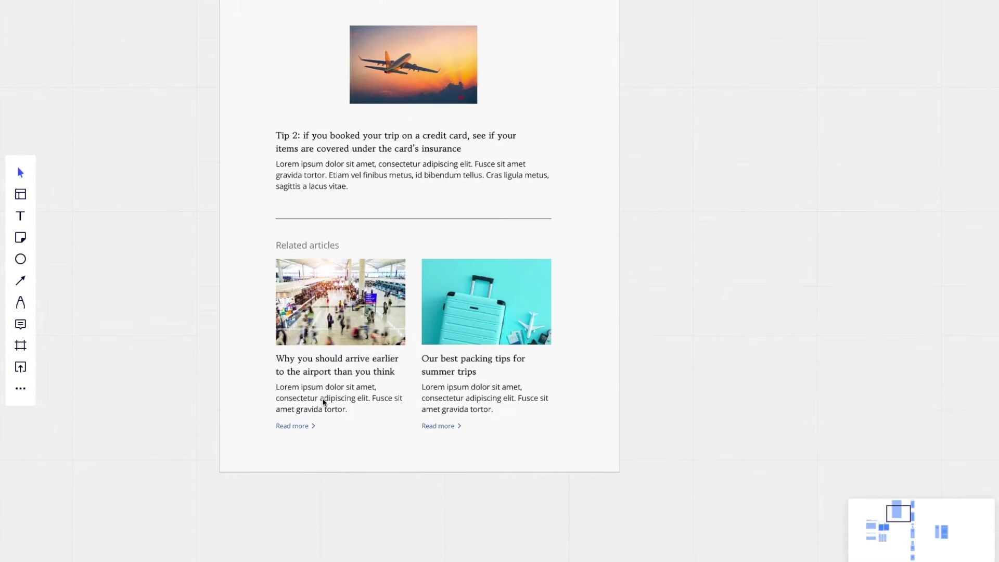
pyautogui.scroll(3, 323, 402)
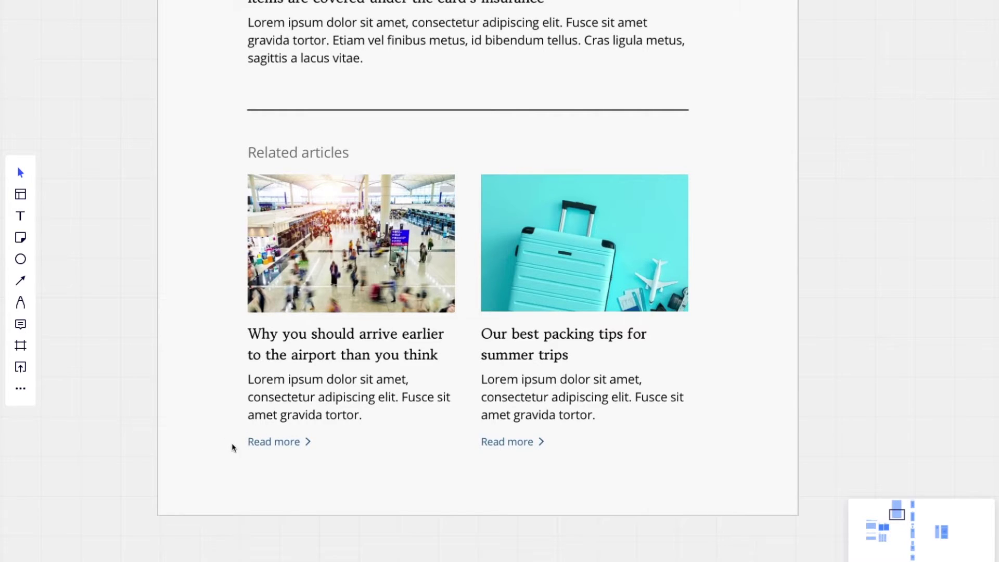
pyautogui.scroll(-3, 232, 446)
# Drag the blue Card shape's bottom edge down to make it taller.
pyautogui.scroll(-5, 459, 333)
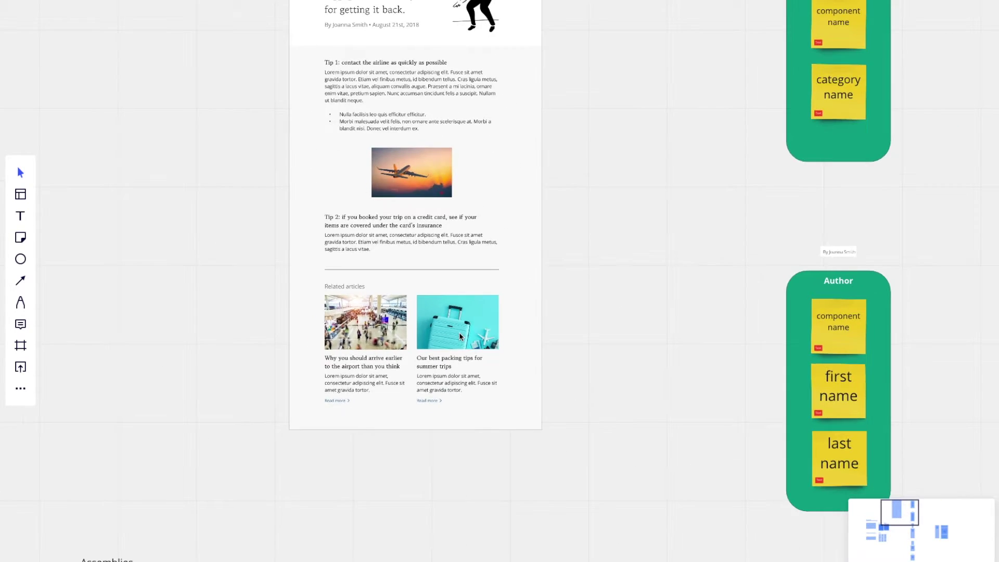
pyautogui.scroll(-3, 459, 333)
pyautogui.hscroll(10, 458, 333)
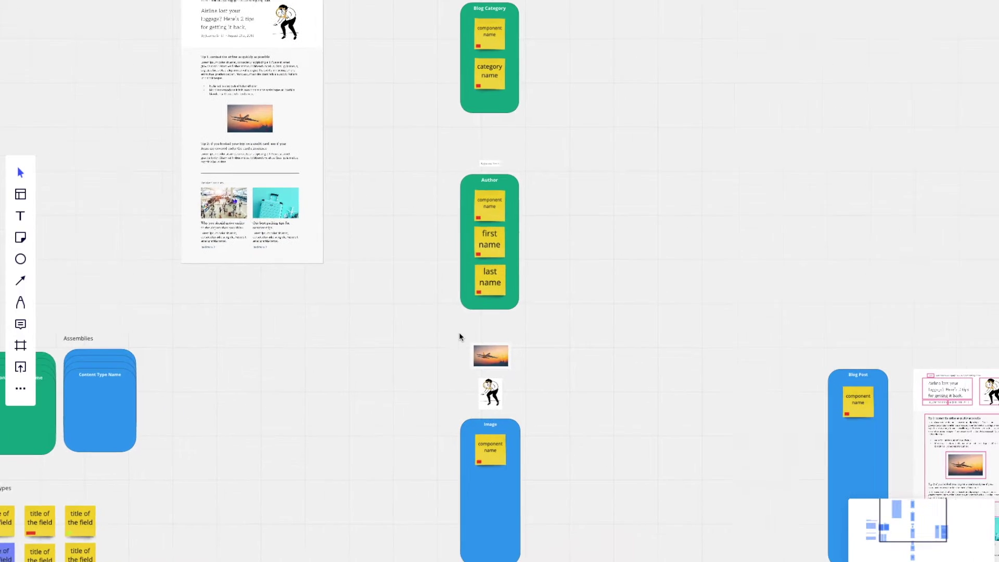
pyautogui.scroll(-3, 459, 335)
pyautogui.scroll(-5, 458, 335)
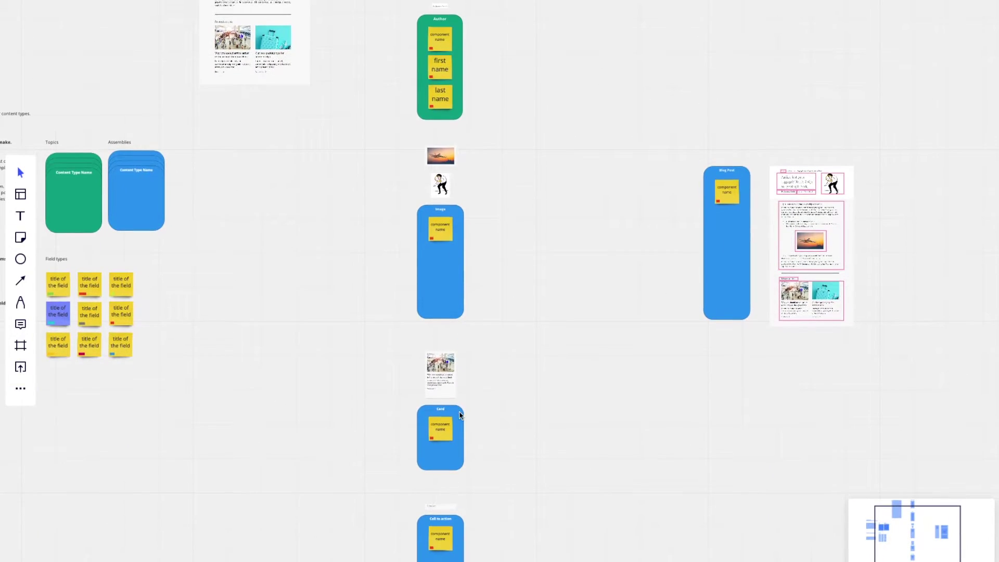
pyautogui.scroll(5, 461, 414)
pyautogui.scroll(3, 460, 415)
pyautogui.scroll(-3, 460, 415)
pyautogui.hscroll(-2, 460, 415)
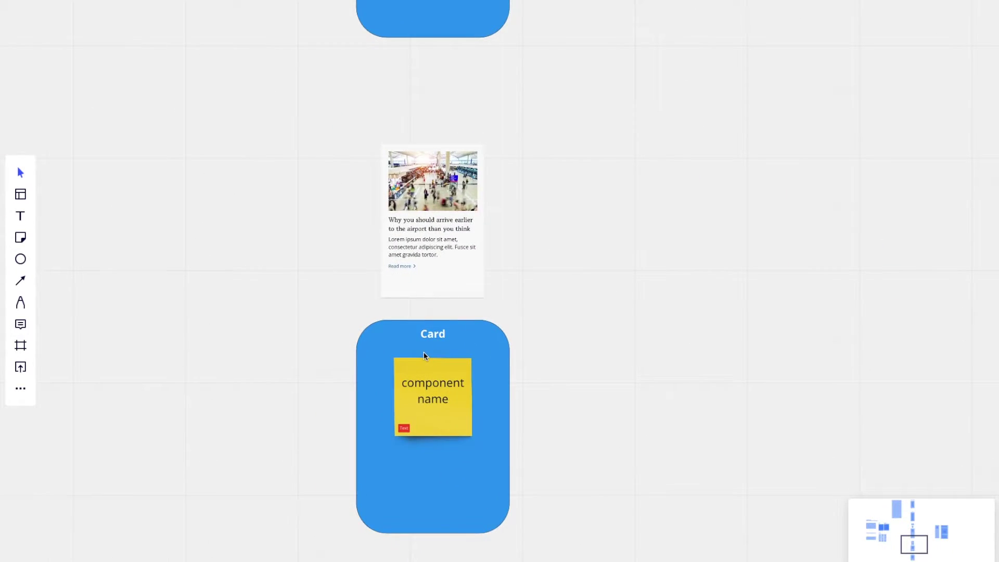
pyautogui.scroll(3, 423, 352)
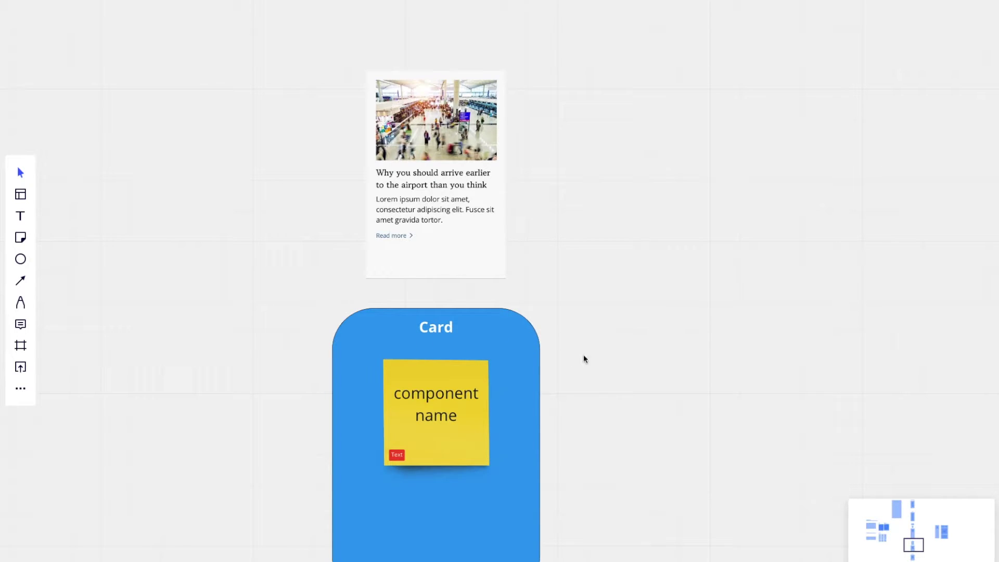
pyautogui.scroll(-3, 557, 352)
pyautogui.scroll(-2, 557, 350)
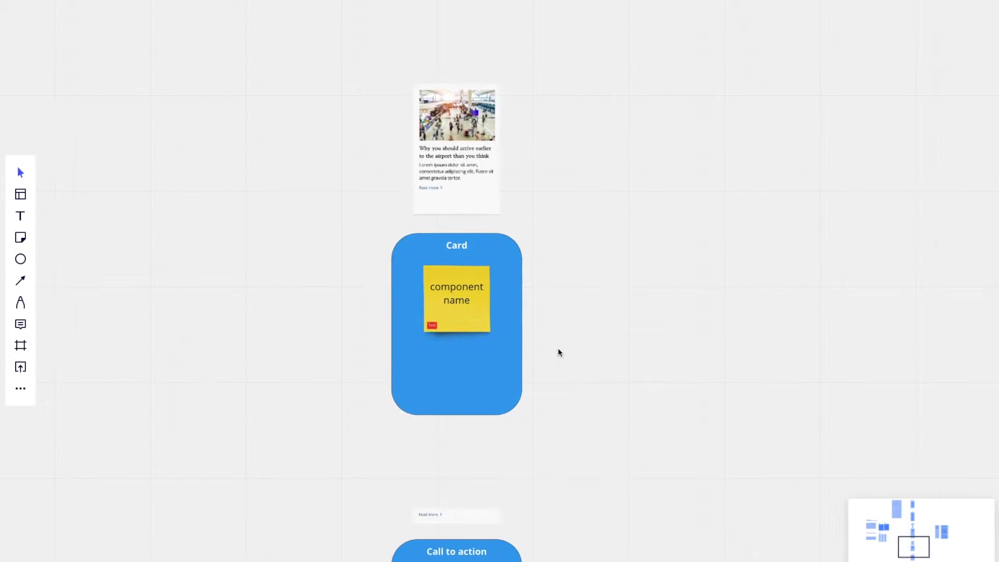
pyautogui.click(511, 292)
pyautogui.moveTo(475, 414); pyautogui.dragTo(475, 482)
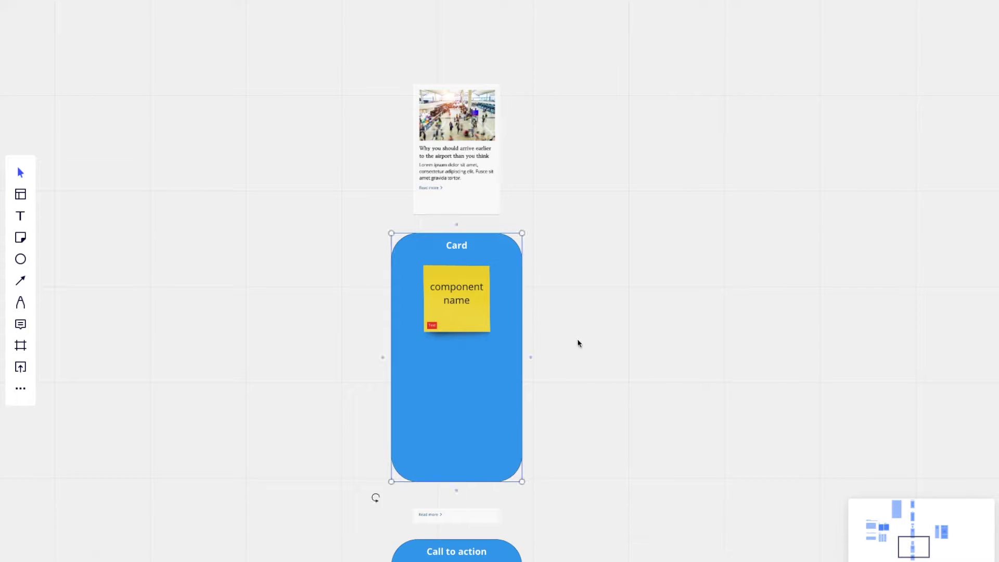
pyautogui.click(577, 341)
# Go over to the sticky-note grid and pick the purple Reference field sticky.
pyautogui.scroll(2, 479, 249)
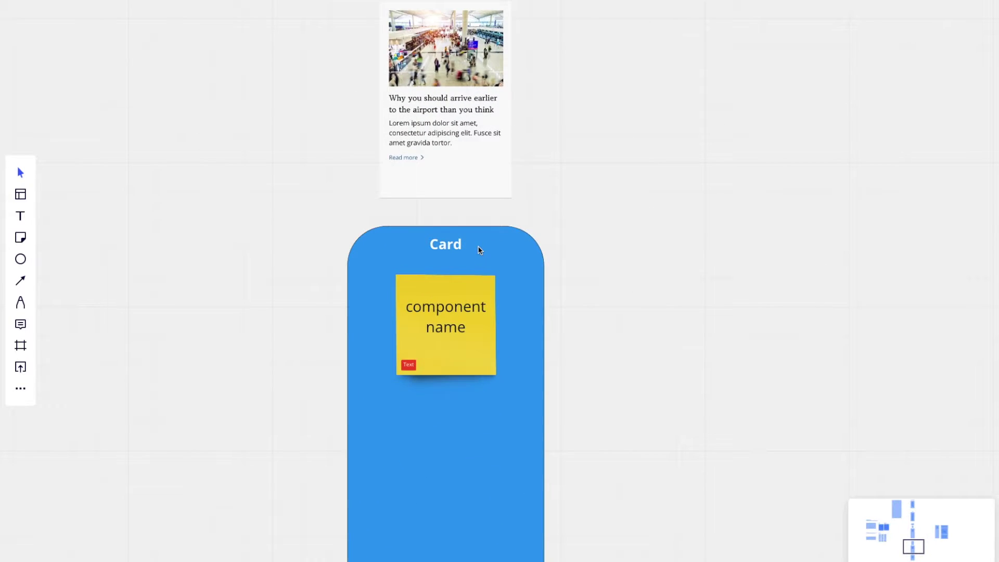
pyautogui.scroll(3, 441, 95)
pyautogui.scroll(2, 444, 119)
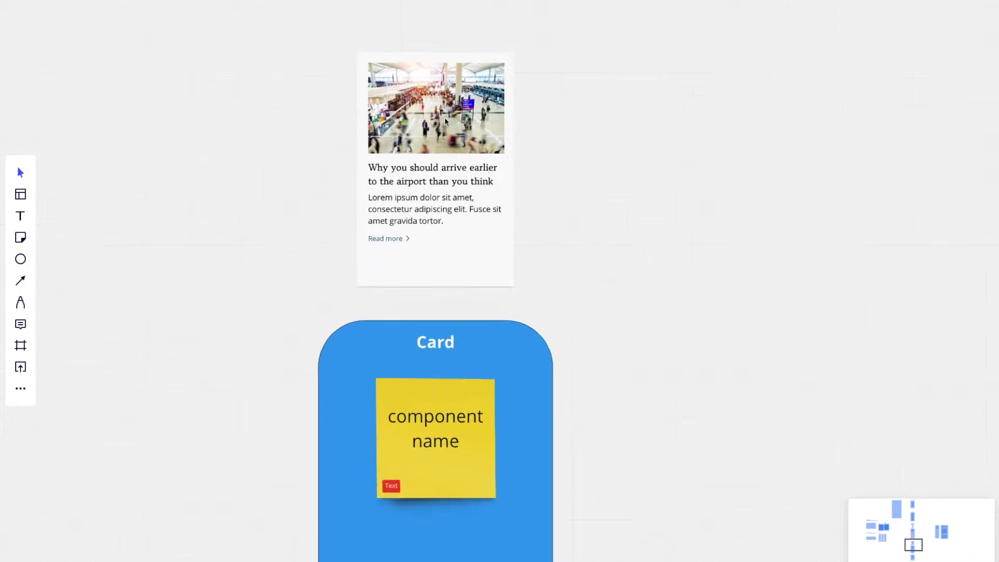
pyautogui.scroll(2, 444, 119)
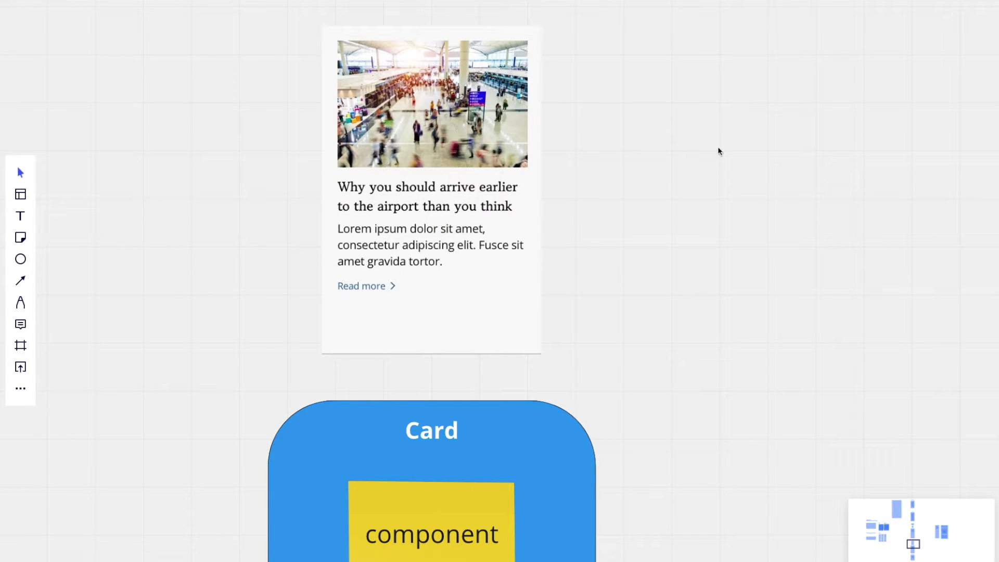
pyautogui.scroll(-3, 551, 121)
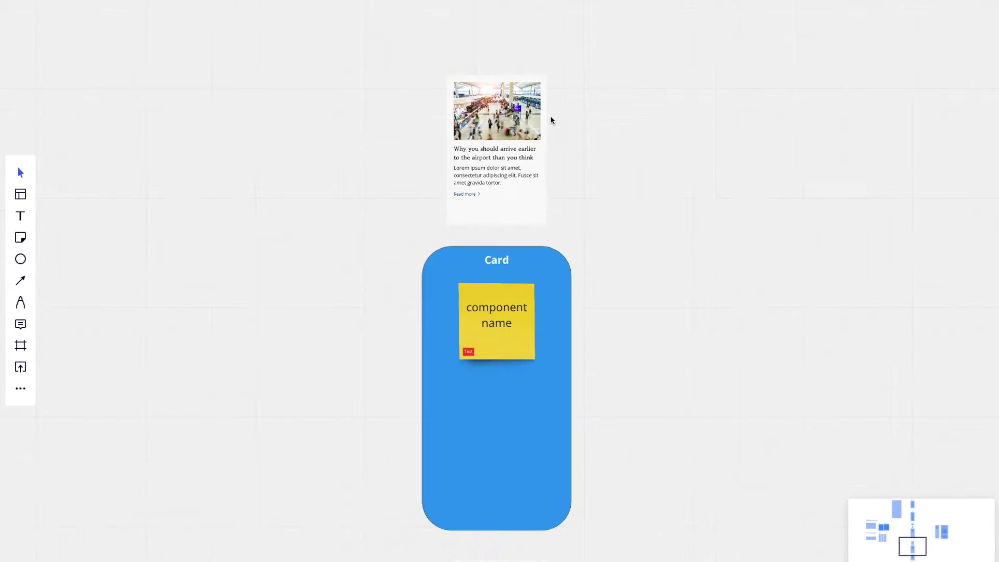
pyautogui.scroll(-2, 551, 120)
pyautogui.hscroll(-10, 551, 118)
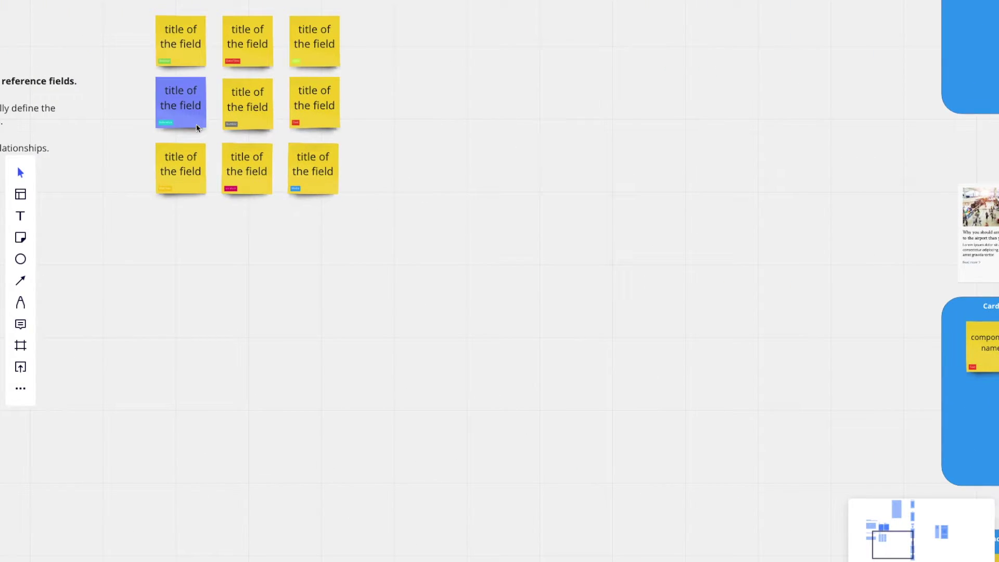
pyautogui.click(201, 110)
# Paste the Reference sticky beneath component name in the Card and retype it 'blog post'.
pyautogui.hscroll(10, 200, 110)
pyautogui.scroll(3, 411, 283)
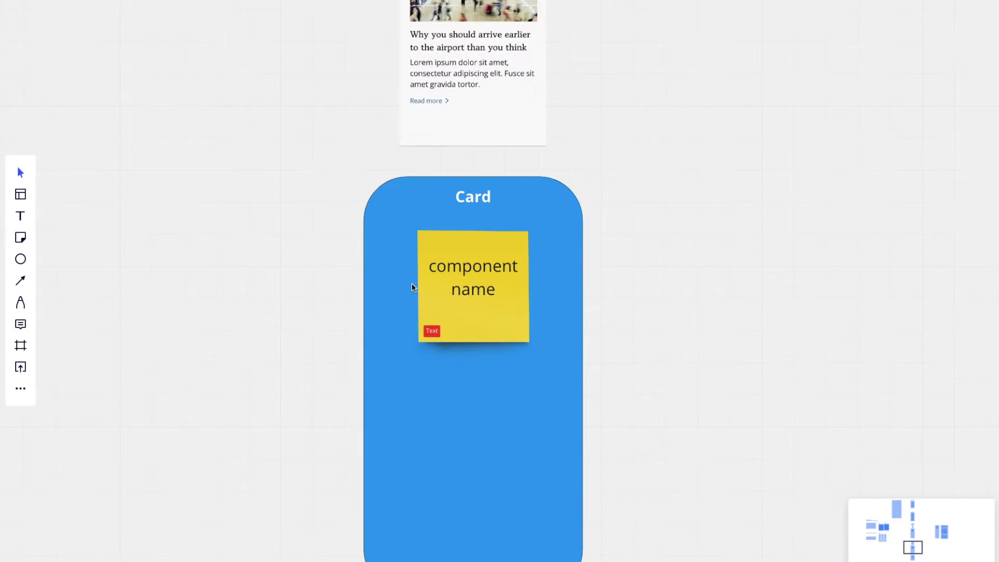
pyautogui.scroll(-5, 411, 283)
pyautogui.hotkey('ctrl', 'v')
pyautogui.moveTo(430, 277); pyautogui.dragTo(508, 235)
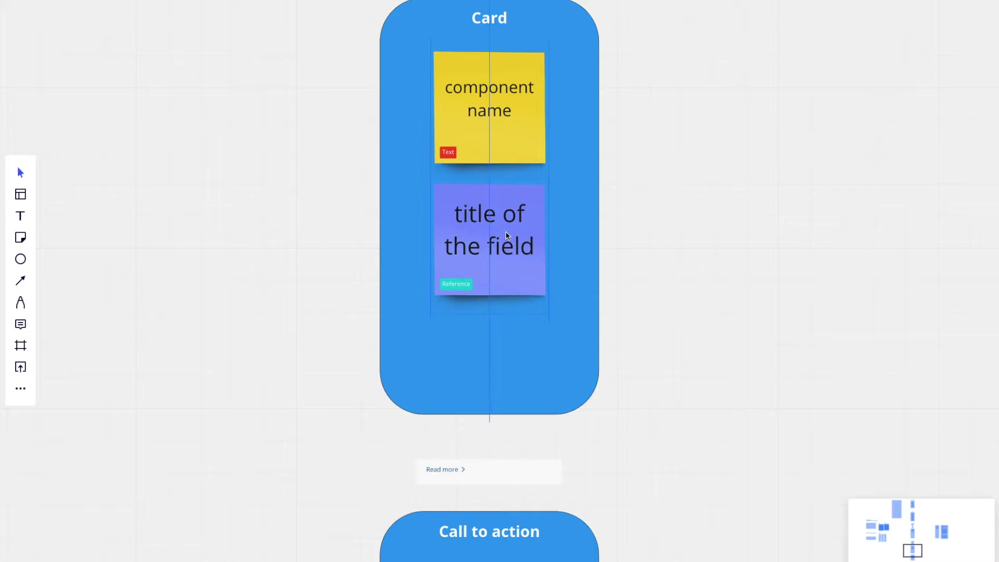
pyautogui.doubleClick(503, 229)
pyautogui.write('blog pos')
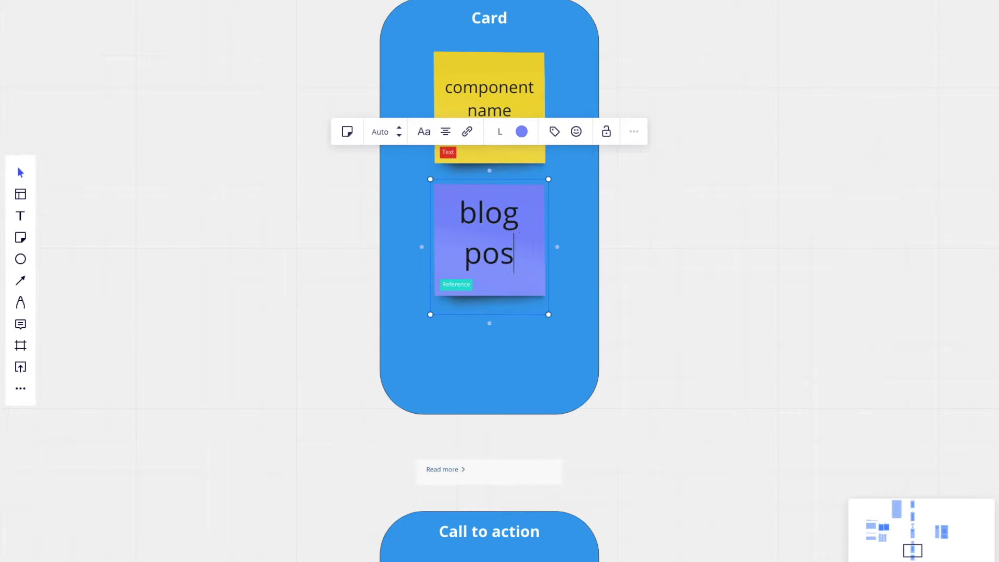
pyautogui.write('t')
pyautogui.click(716, 207)
# Marquee-select the Card with its stickies and move it beside the article preview.
pyautogui.scroll(-3, 716, 208)
pyautogui.hscroll(2, 713, 208)
pyautogui.scroll(1, 713, 208)
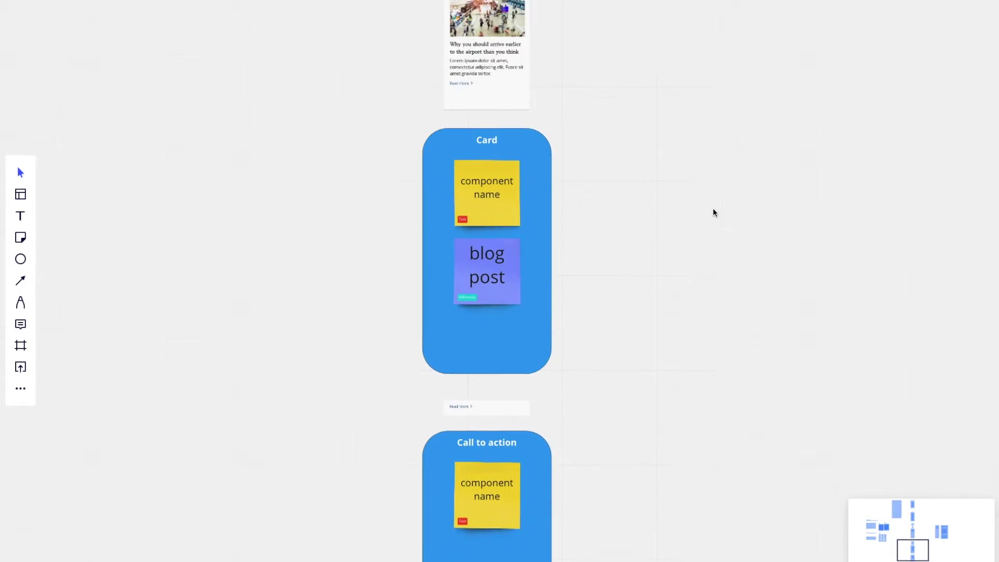
pyautogui.scroll(1, 713, 208)
pyautogui.hscroll(1, 712, 208)
pyautogui.moveTo(344, 139); pyautogui.dragTo(584, 372)
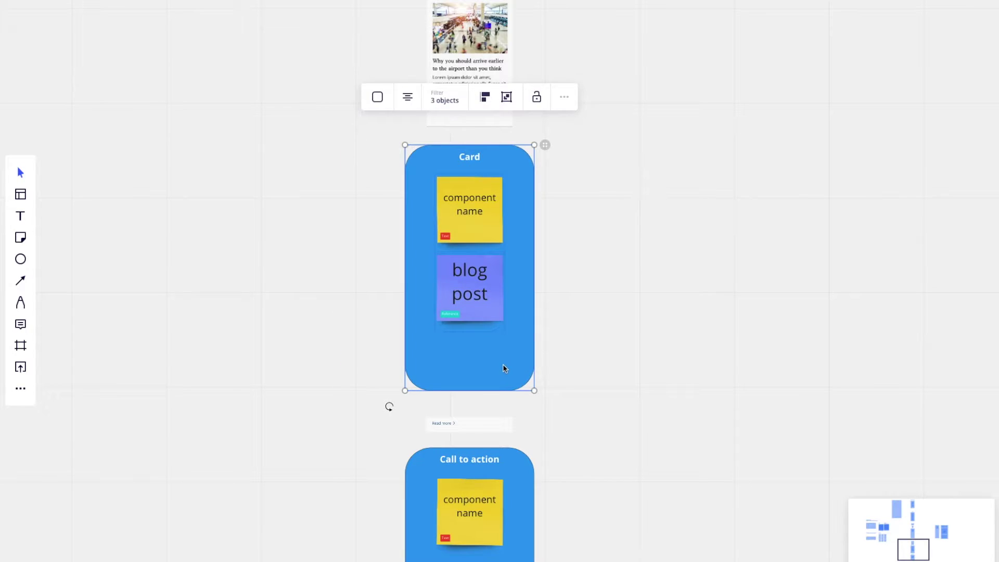
pyautogui.moveTo(502, 365); pyautogui.dragTo(645, 218)
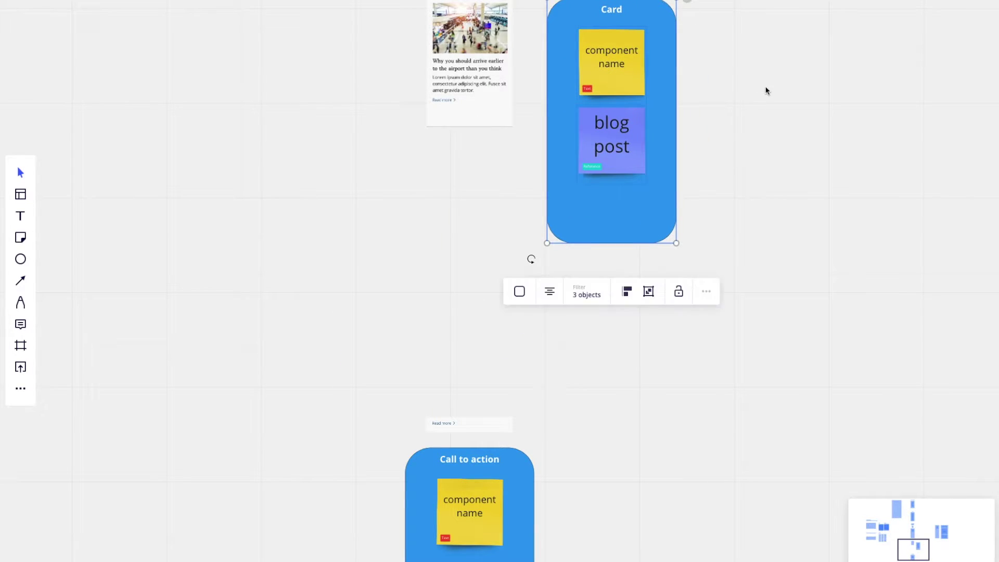
pyautogui.click(753, 72)
# Lengthen the Card shape further downward.
pyautogui.scroll(5, 753, 71)
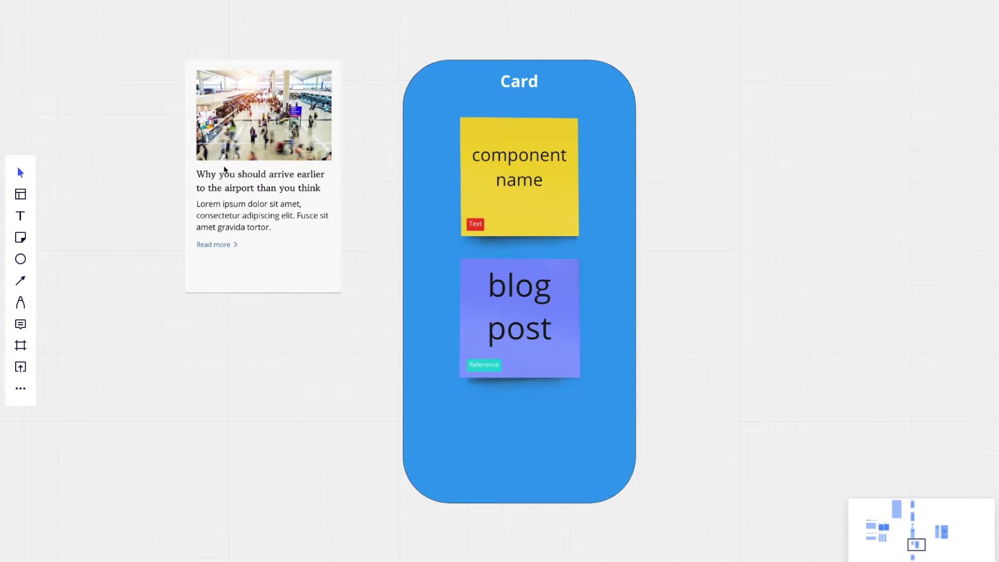
pyautogui.click(518, 419)
pyautogui.scroll(-2, 517, 420)
pyautogui.moveTo(505, 485); pyautogui.dragTo(510, 558)
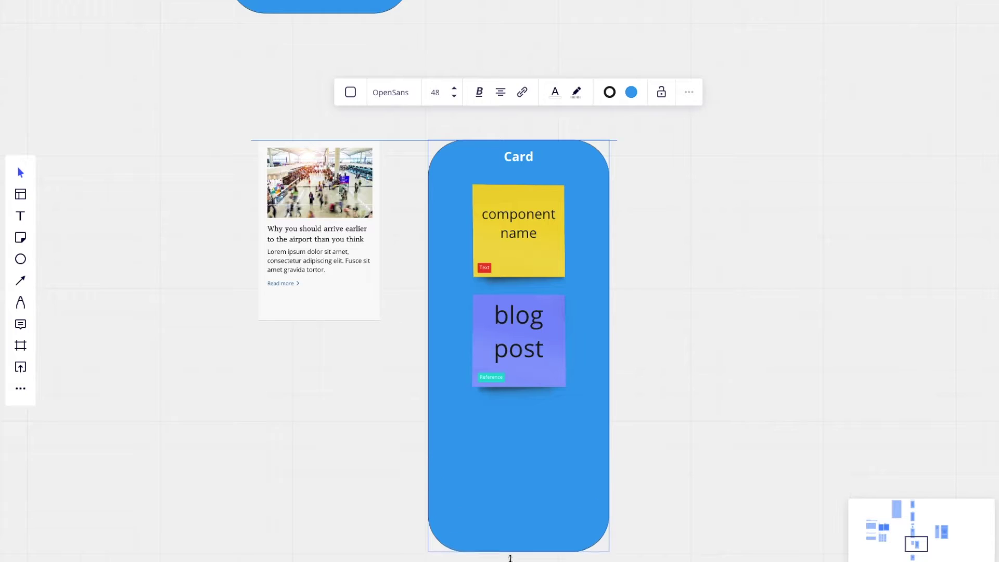
pyautogui.click(678, 468)
# Alt-drag a copy of the blog post sticky below it and retype it 'CTA'.
pyautogui.scroll(-3, 678, 468)
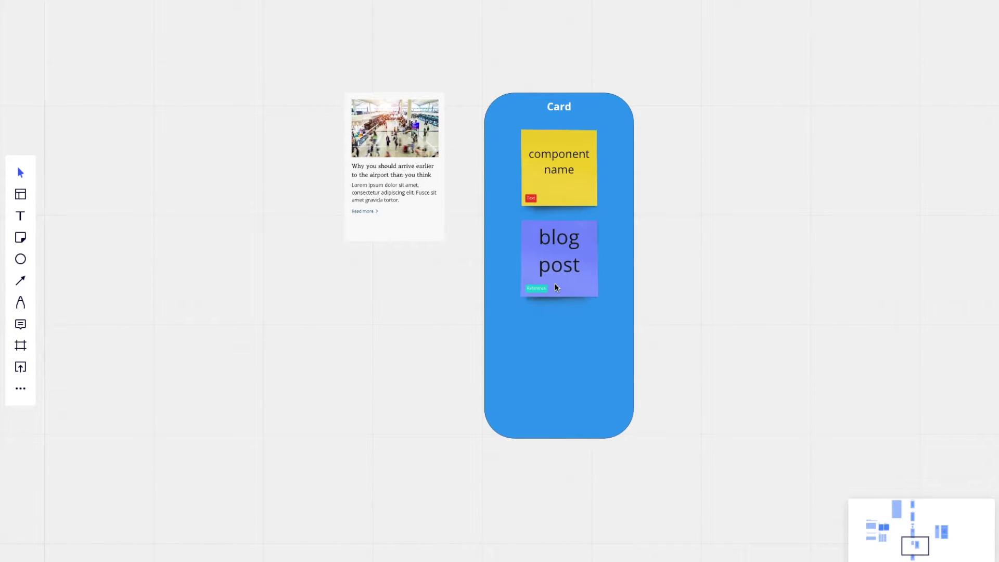
pyautogui.click(554, 287)
pyautogui.moveTo(555, 287); pyautogui.dragTo(562, 321)
pyautogui.scroll(5, 395, 130)
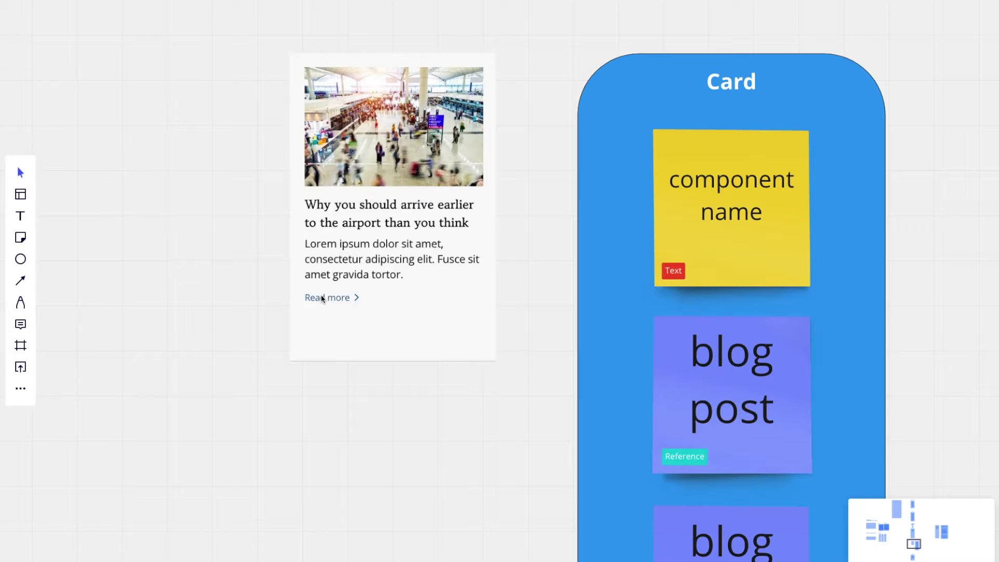
pyautogui.scroll(-2, 270, 281)
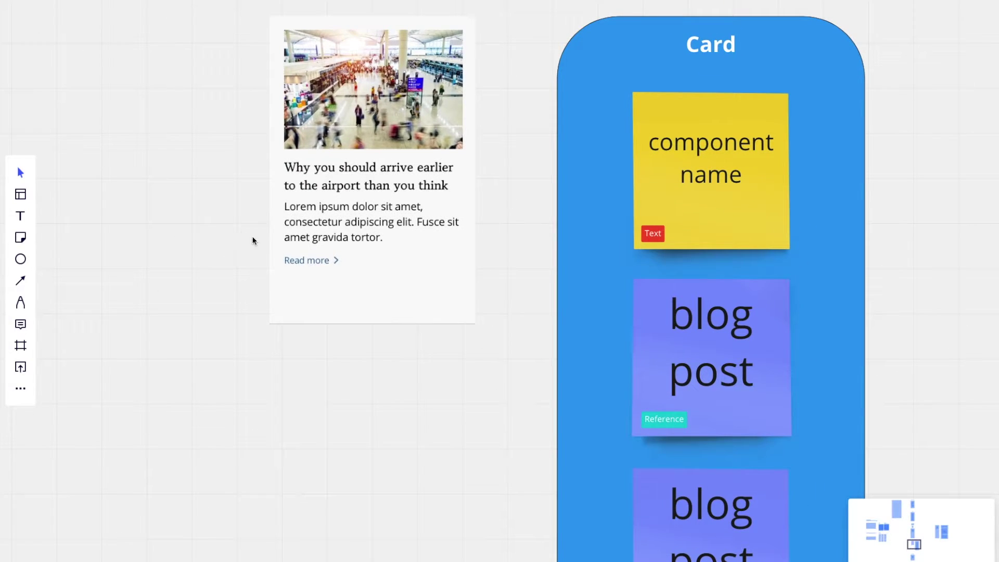
pyautogui.scroll(3, 318, 245)
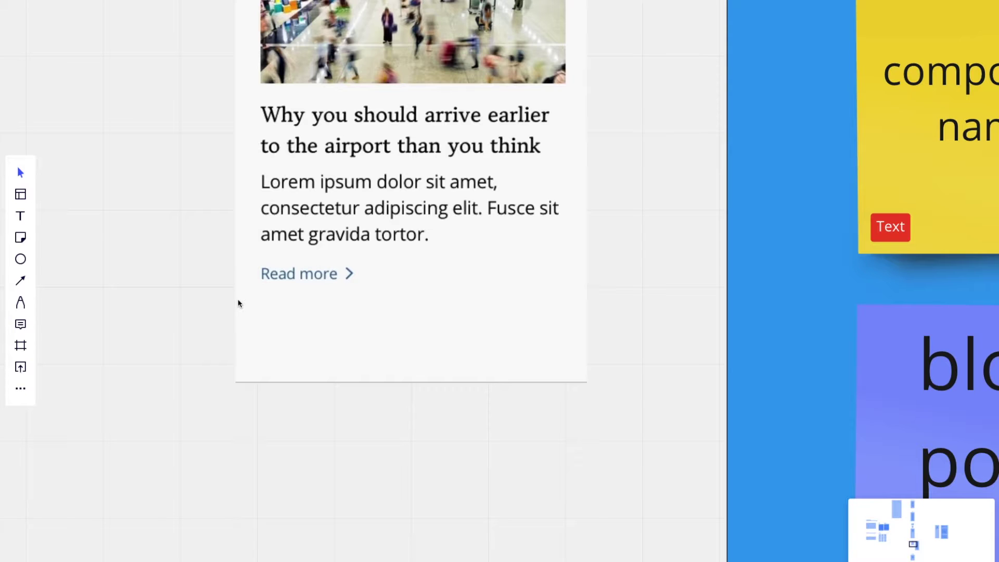
pyautogui.scroll(-3, 240, 303)
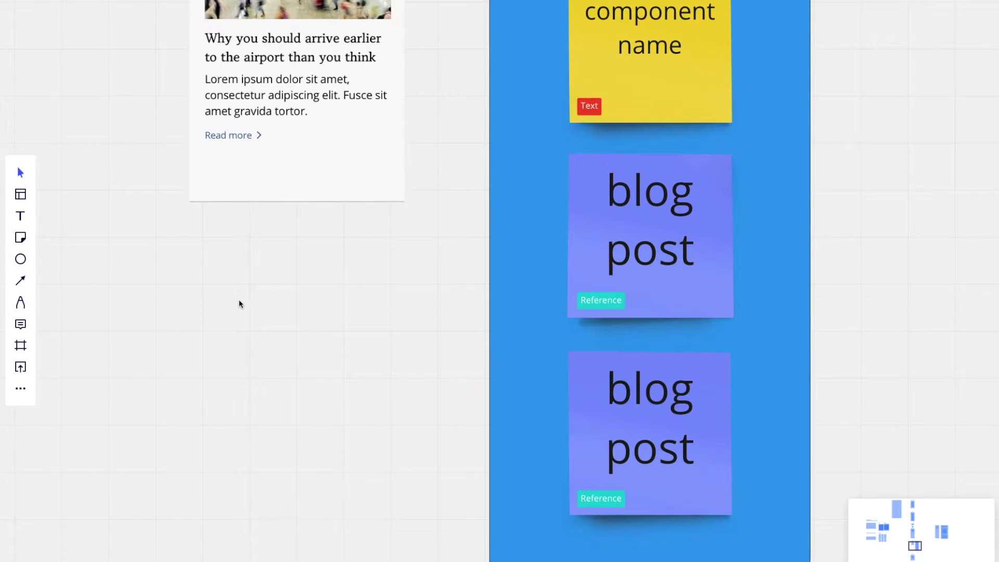
pyautogui.scroll(-2, 239, 301)
pyautogui.click(461, 372)
pyautogui.doubleClick(460, 352)
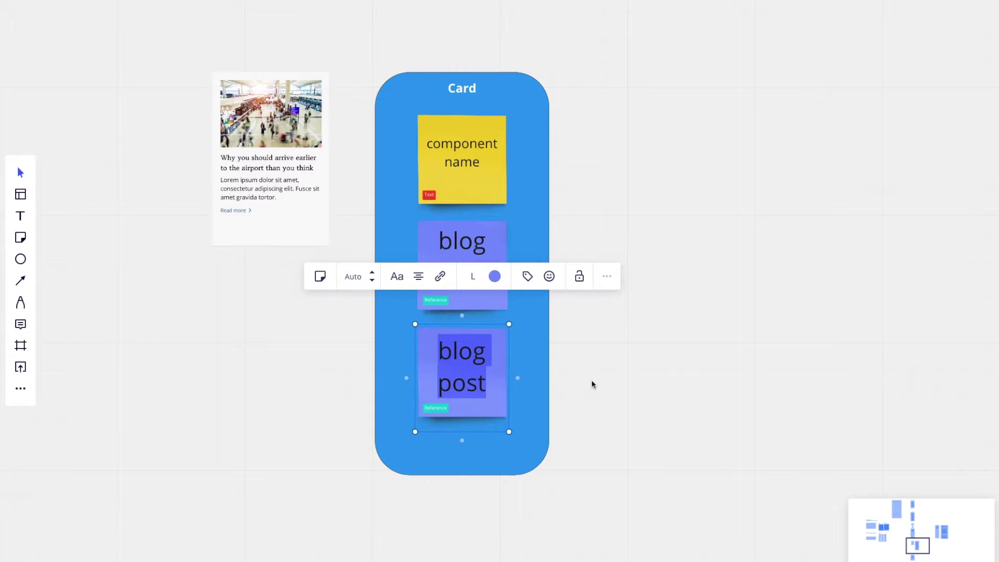
pyautogui.write('C')
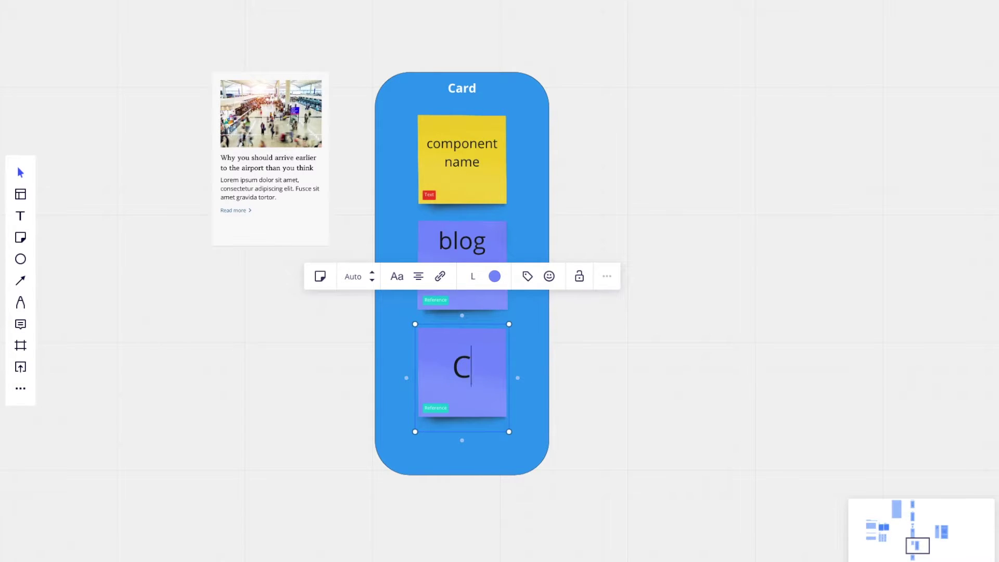
pyautogui.write('TA')
pyautogui.click(672, 366)
# Stretch the Call to action card taller to make room for more stickies.
pyautogui.scroll(-3, 530, 328)
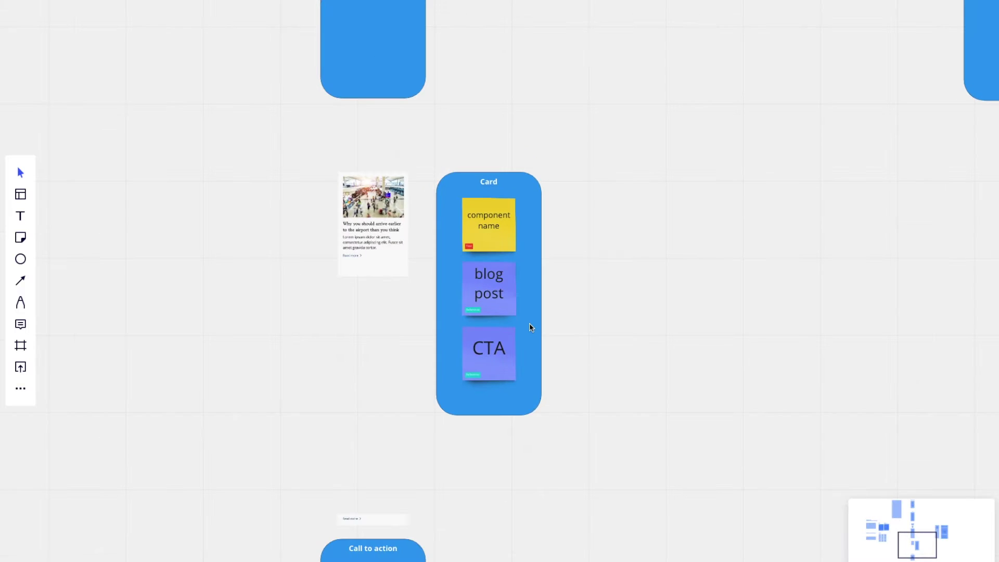
pyautogui.scroll(2, 410, 245)
pyautogui.scroll(-5, 409, 247)
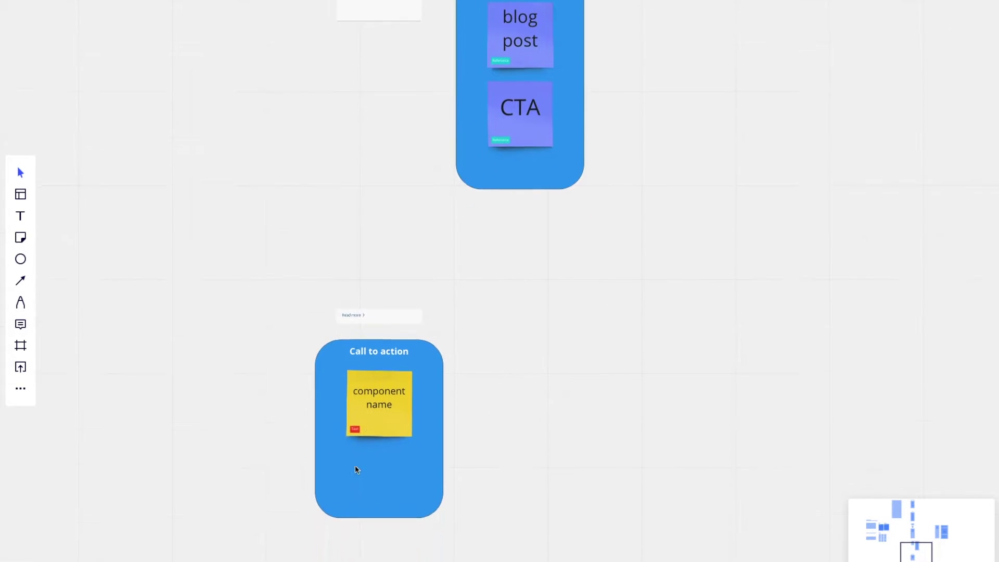
pyautogui.scroll(1, 309, 271)
pyautogui.scroll(-3, 461, 319)
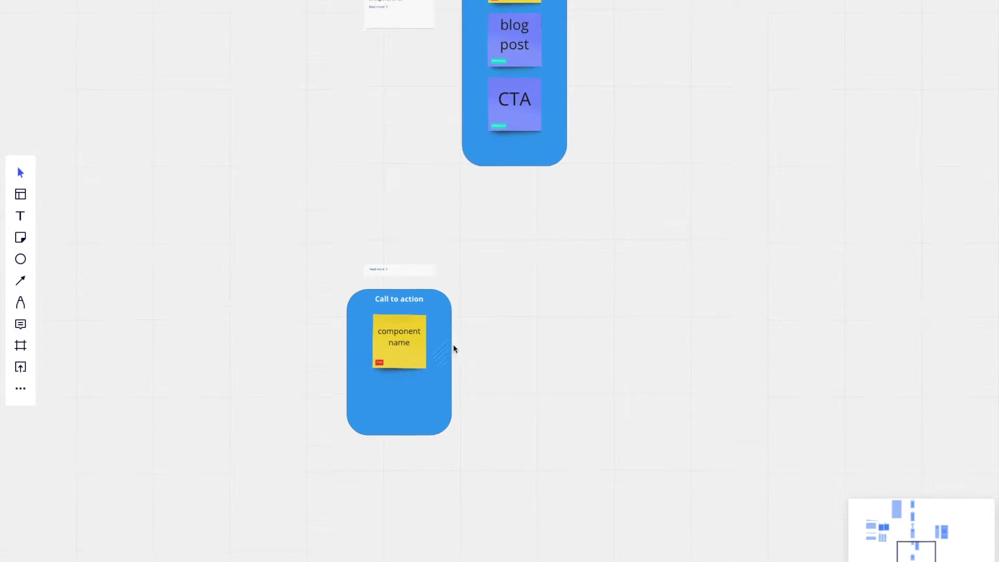
pyautogui.scroll(-1, 453, 348)
pyautogui.click(406, 422)
pyautogui.moveTo(406, 422); pyautogui.dragTo(406, 518)
pyautogui.click(498, 420)
# Duplicate the component name sticky below itself and rename the copy 'CTA text'.
pyautogui.scroll(3, 401, 326)
pyautogui.click(413, 314)
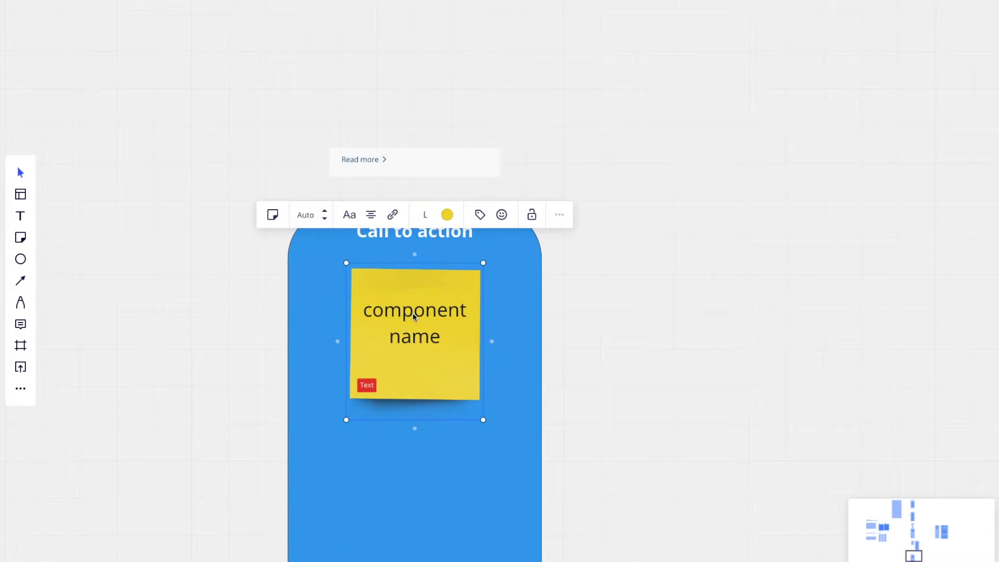
pyautogui.scroll(-3, 422, 302)
pyautogui.hotkey('ctrl', 'd')
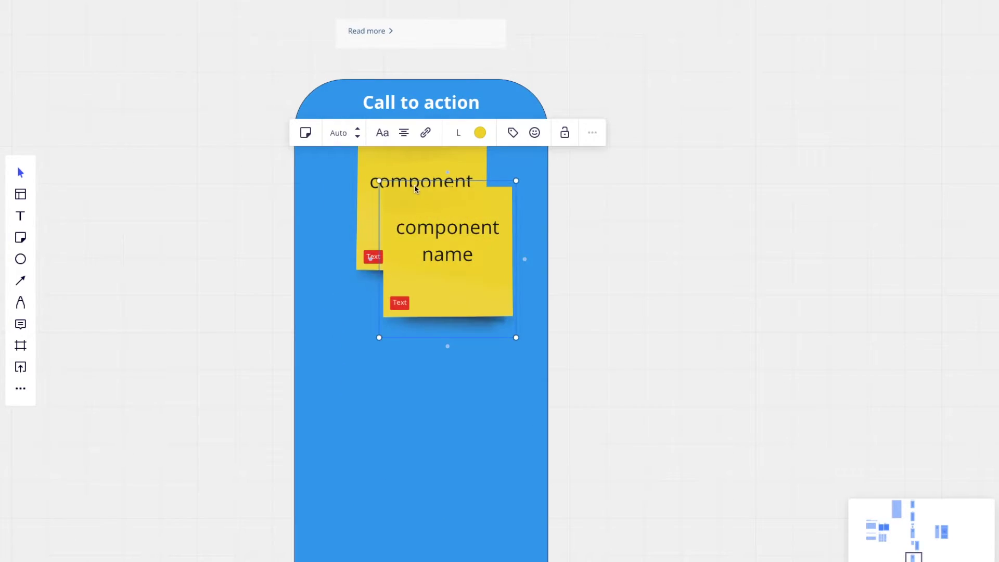
pyautogui.moveTo(446, 235); pyautogui.dragTo(423, 354)
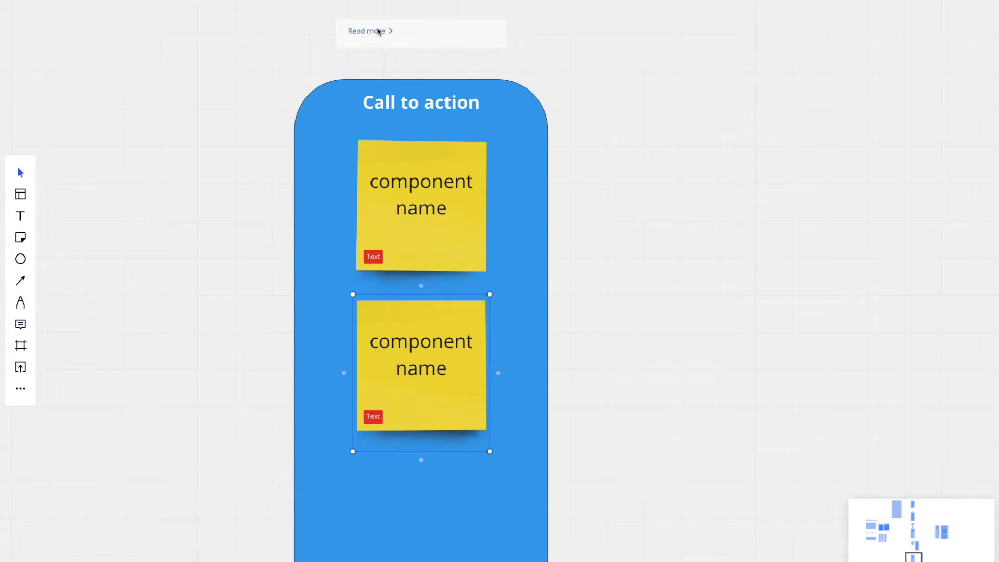
pyautogui.click(418, 337)
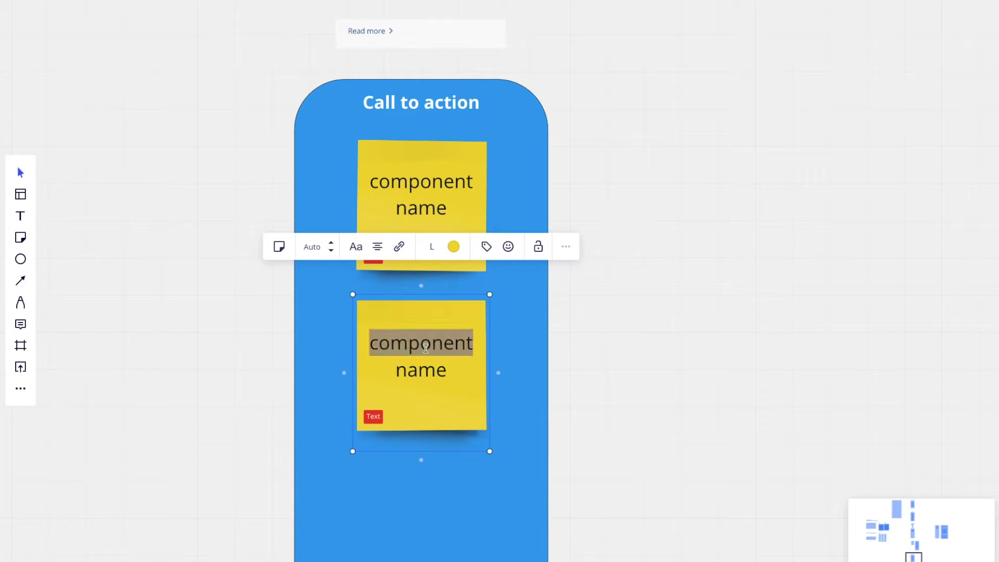
pyautogui.hotkey('ctrl', 'a')
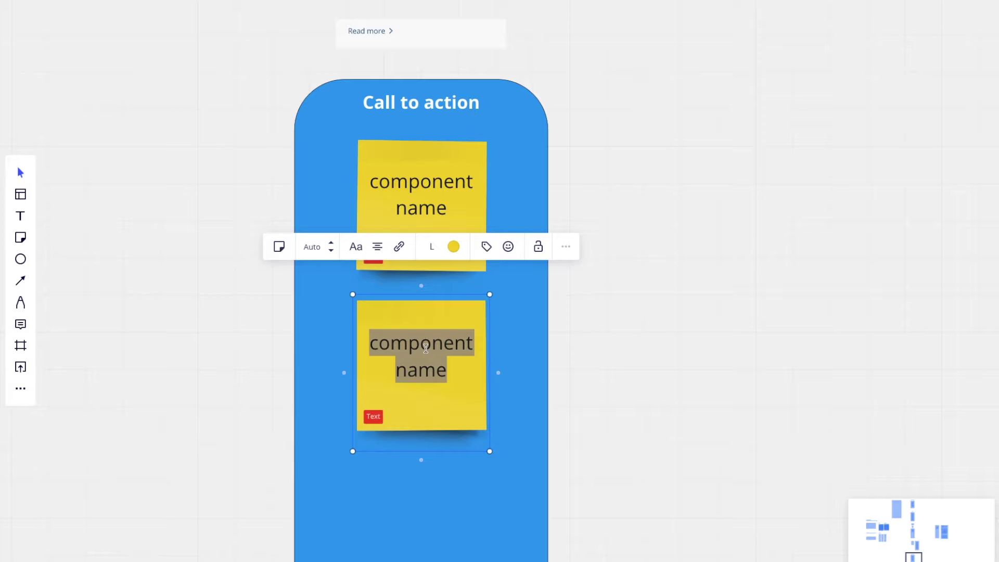
pyautogui.write('CTA test')
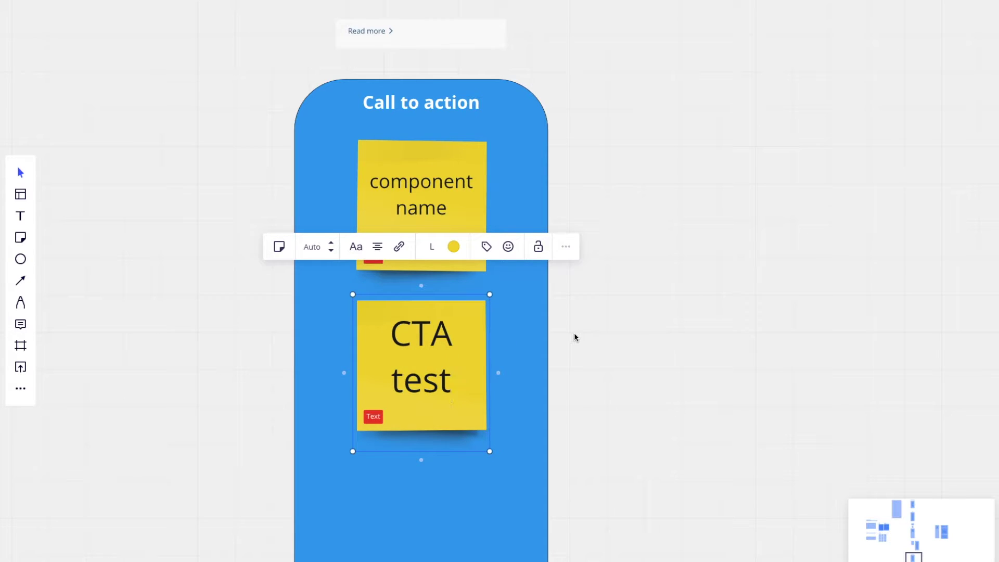
pyautogui.press('BackSpace')
pyautogui.press('BackSpace')
pyautogui.write('xt')
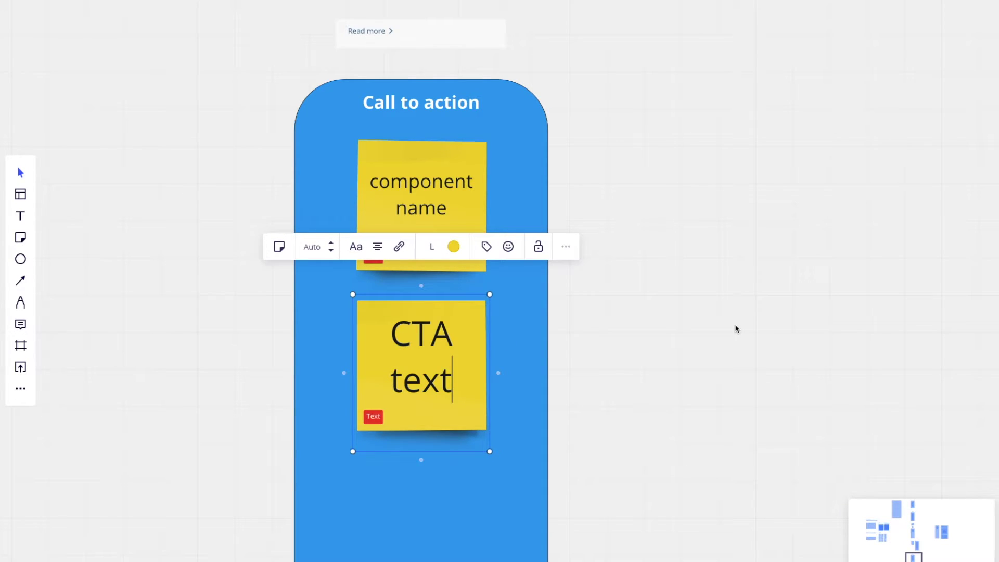
pyautogui.click(736, 329)
# Duplicate the CTA text sticky below itself and rename the copy 'CTA URL'.
pyautogui.click(396, 346)
pyautogui.scroll(-3, 395, 348)
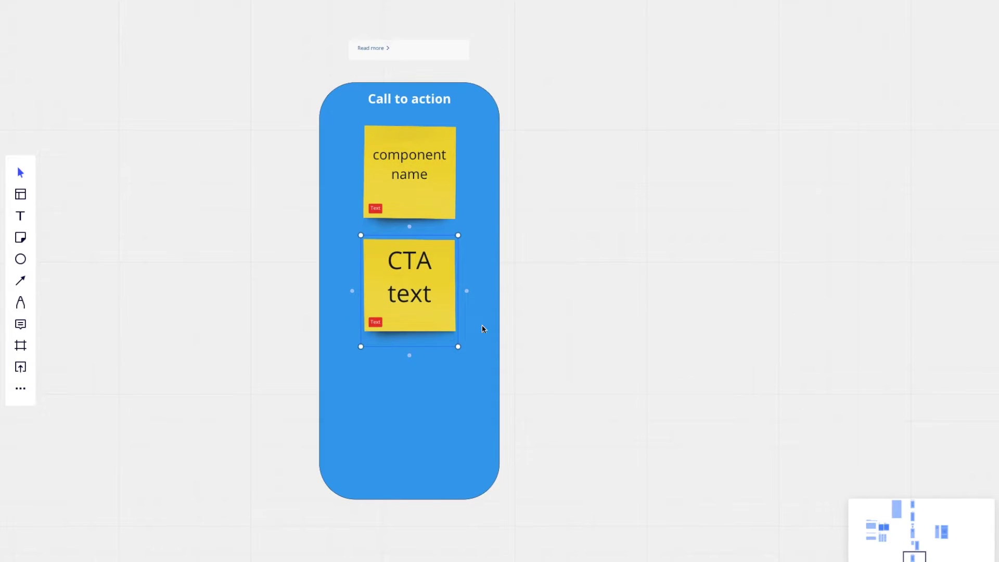
pyautogui.hotkey('ctrl', 'd')
pyautogui.moveTo(489, 302); pyautogui.dragTo(409, 379)
pyautogui.doubleClick(409, 367)
pyautogui.write('CTA')
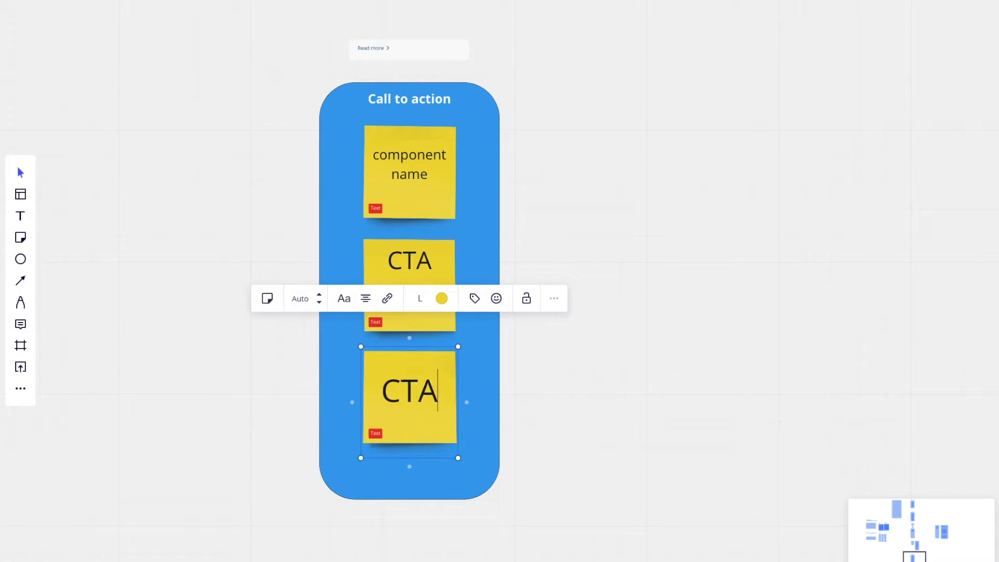
pyautogui.press('Return')
pyautogui.write('URL')
pyautogui.click(676, 386)
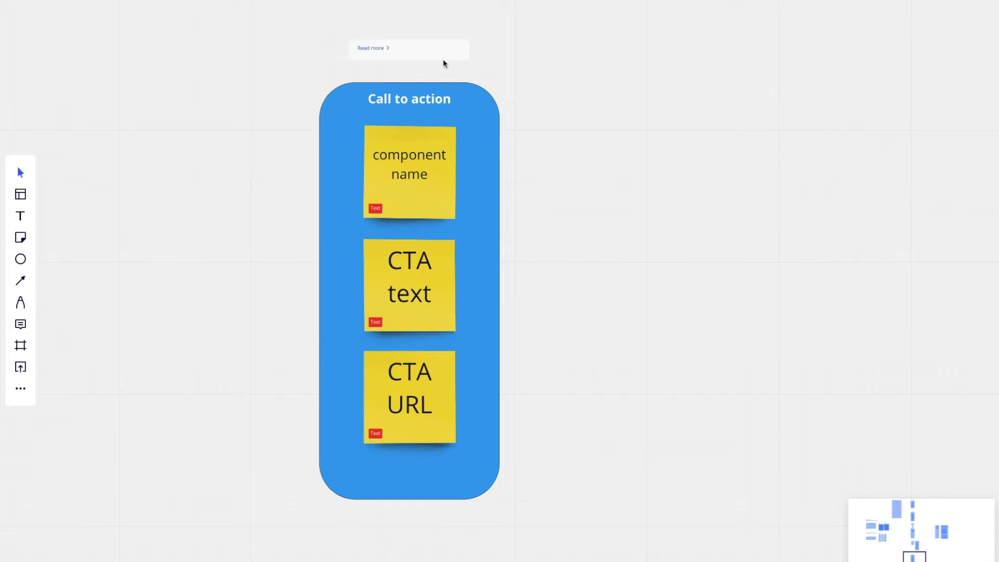
pyautogui.scroll(5, 379, 11)
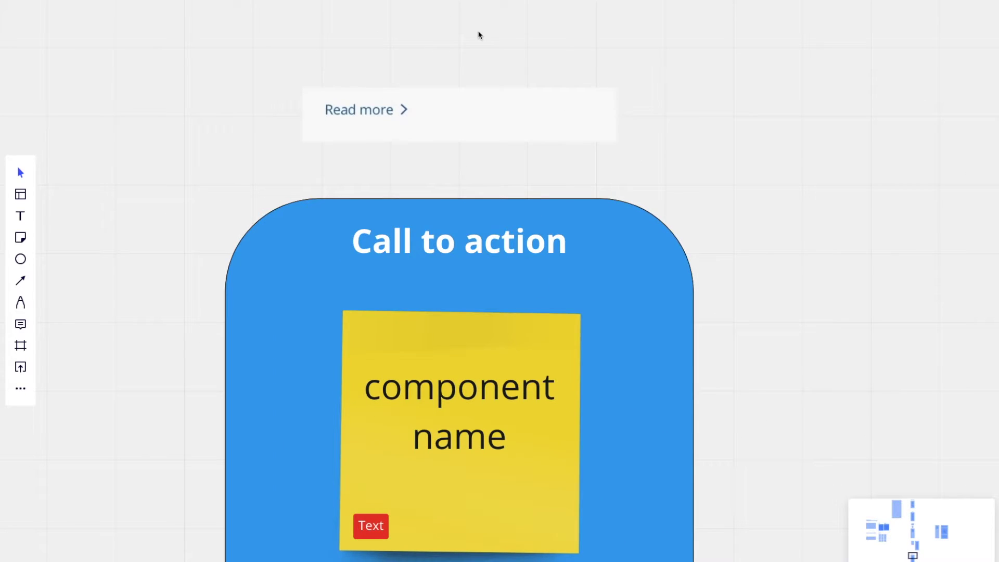
pyautogui.scroll(-10, 479, 35)
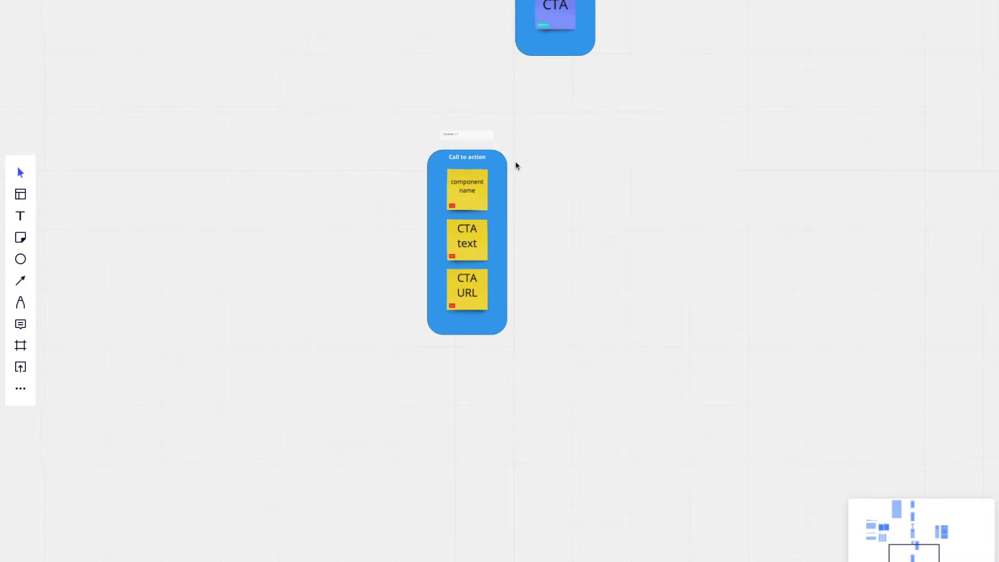
pyautogui.scroll(5, 516, 165)
pyautogui.scroll(3, 571, 131)
# Draw a connector from the Card's CTA sticky to the Call to action card.
pyautogui.click(566, 132)
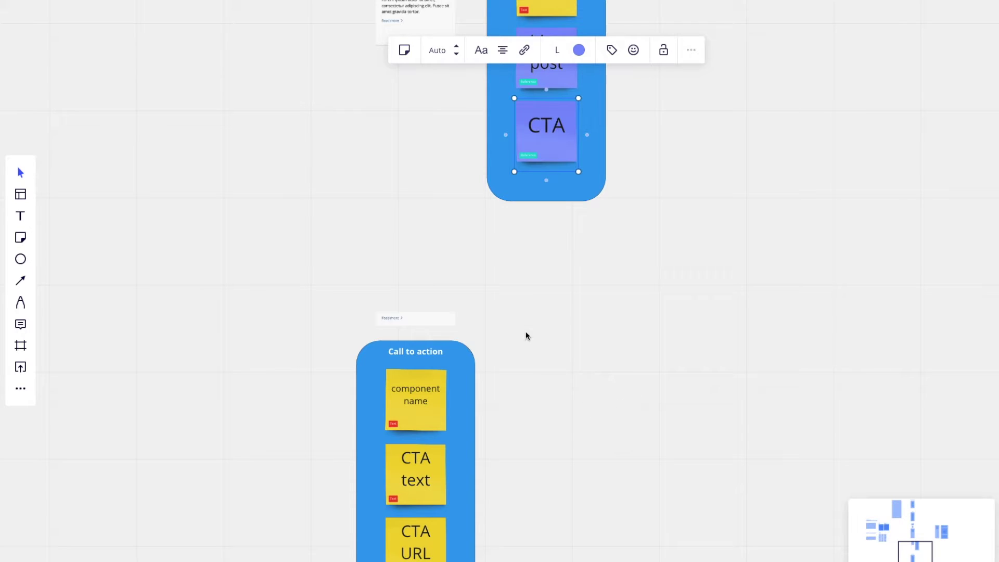
pyautogui.click(504, 135)
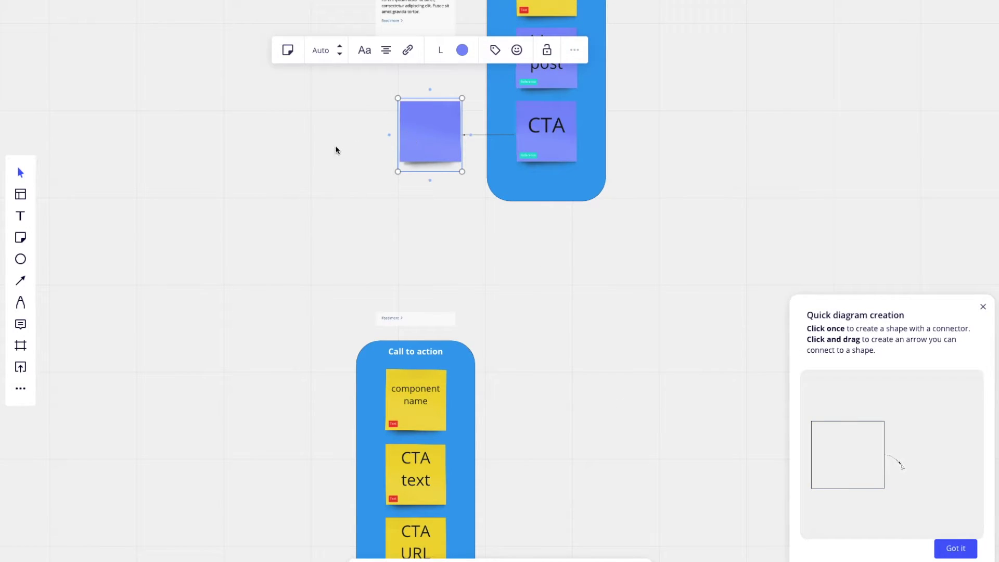
pyautogui.hotkey('ctrl', 'z')
pyautogui.click(524, 133)
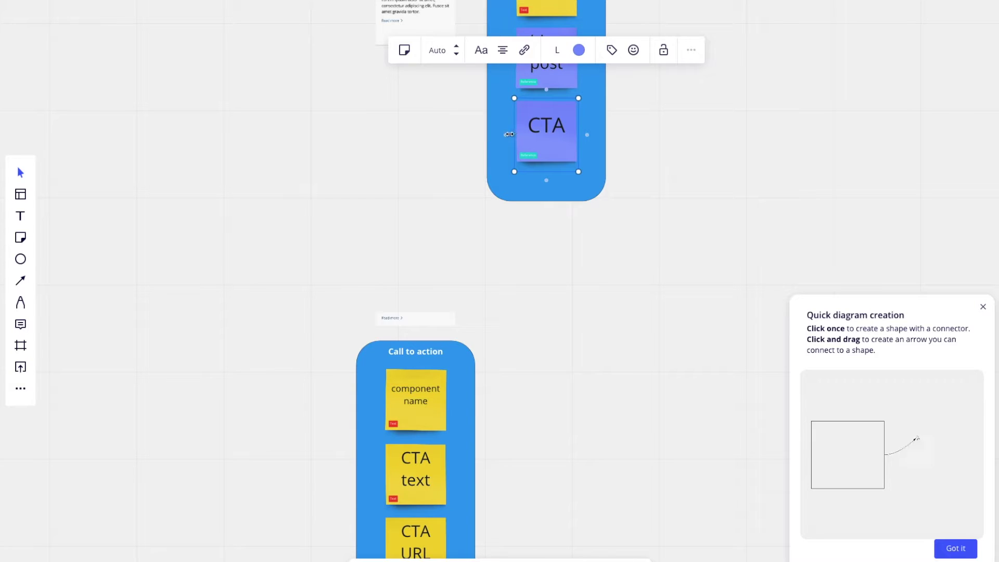
pyautogui.moveTo(504, 134); pyautogui.dragTo(419, 349)
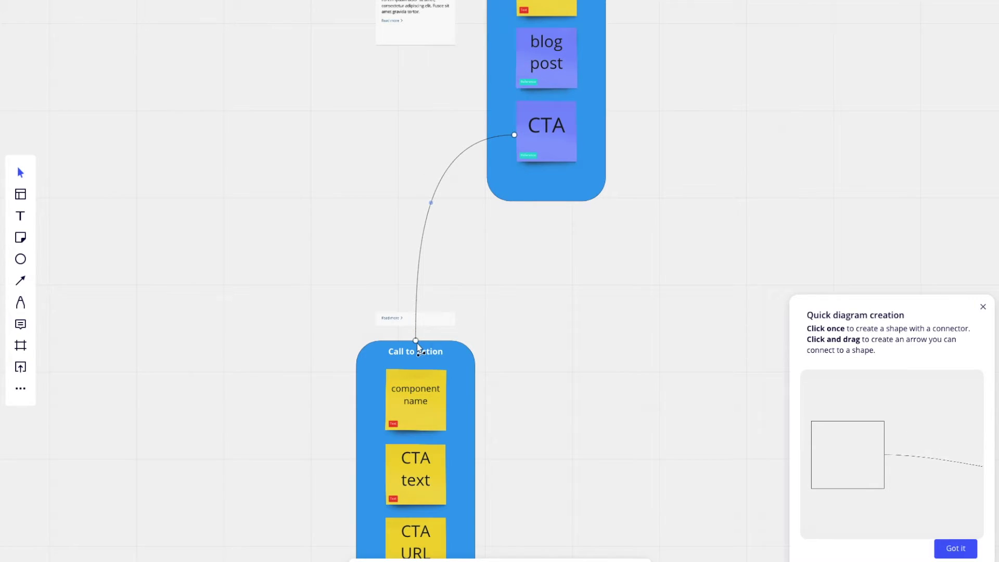
# Colour the new connector red and make its line thicker.
pyautogui.click(431, 204)
pyautogui.click(455, 88)
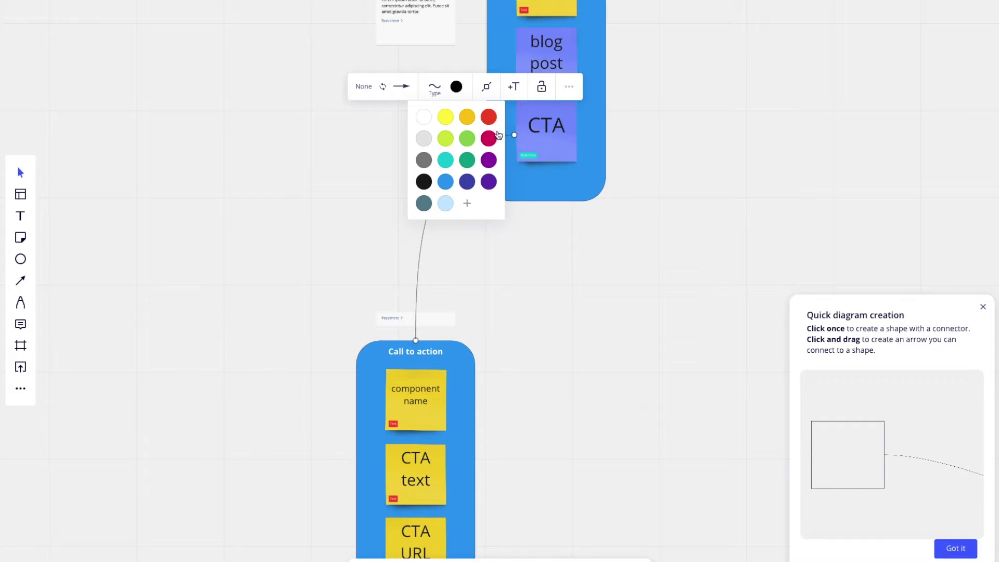
pyautogui.click(489, 116)
pyautogui.click(446, 92)
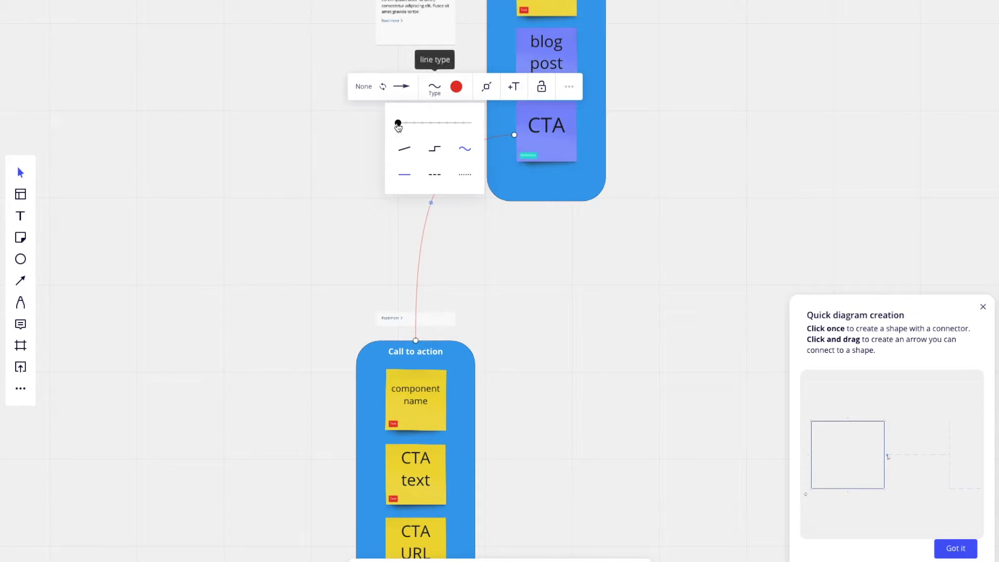
pyautogui.moveTo(398, 124); pyautogui.dragTo(437, 123)
pyautogui.click(534, 335)
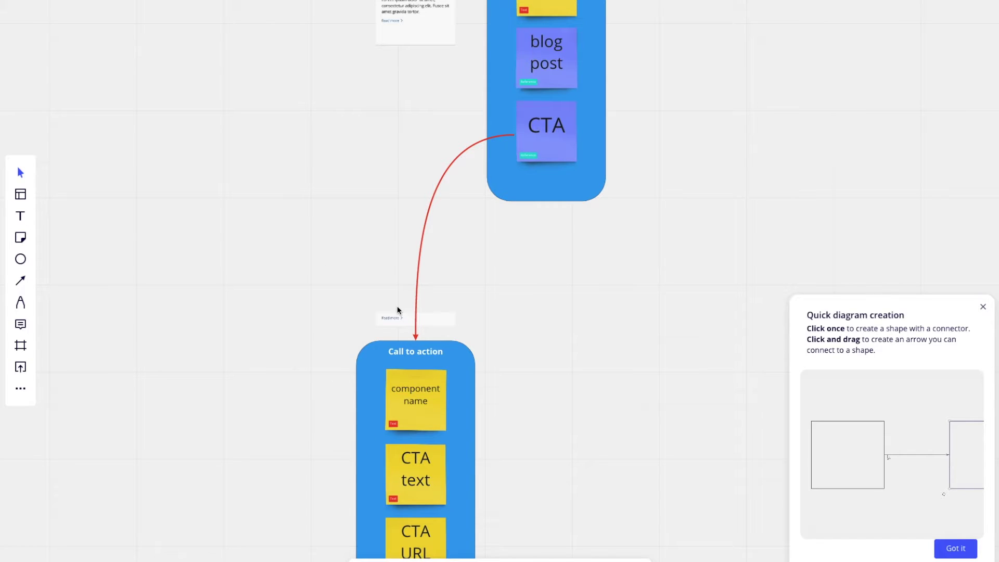
# Duplicate the Blog Post's component name sticky below itself and rename the copy 'post title'.
pyautogui.scroll(3, 554, 375)
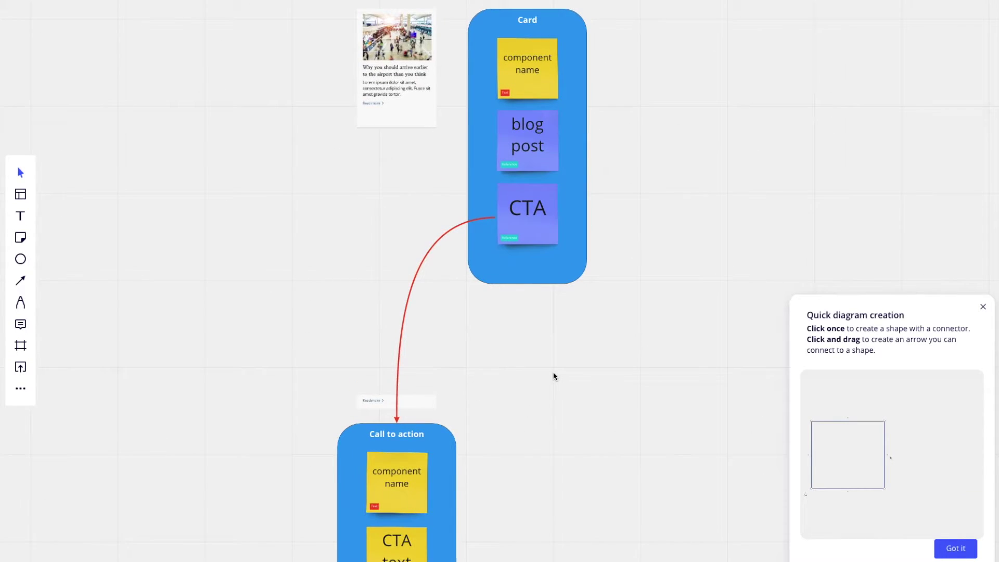
pyautogui.scroll(3, 554, 374)
pyautogui.scroll(-5, 622, 223)
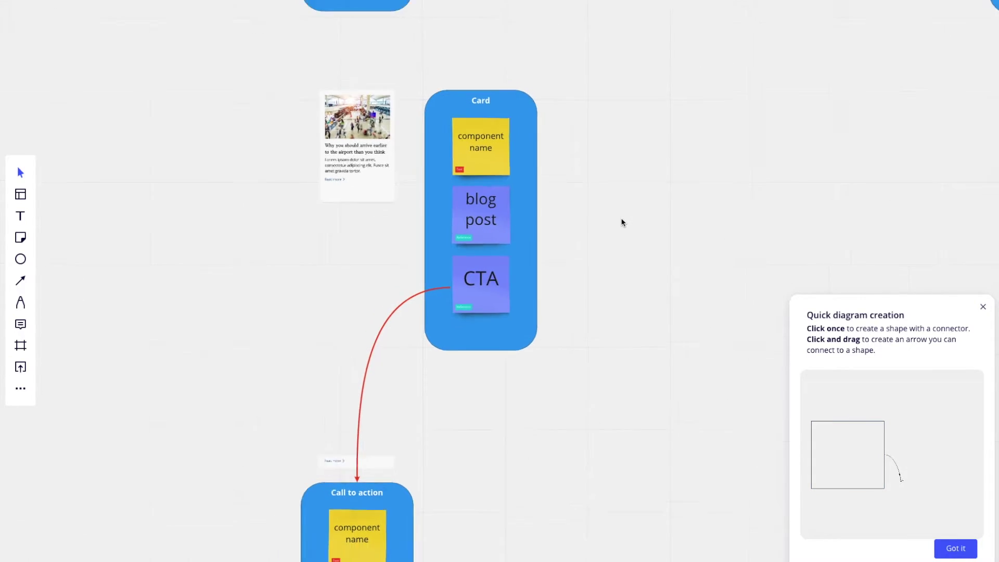
pyautogui.scroll(5, 622, 223)
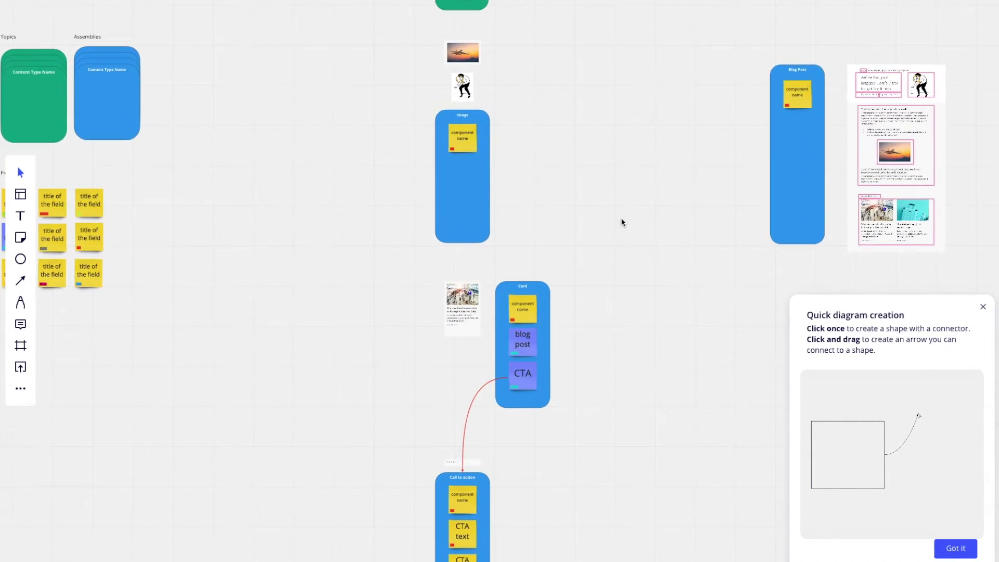
pyautogui.hscroll(-3, 621, 223)
pyautogui.scroll(6, 621, 223)
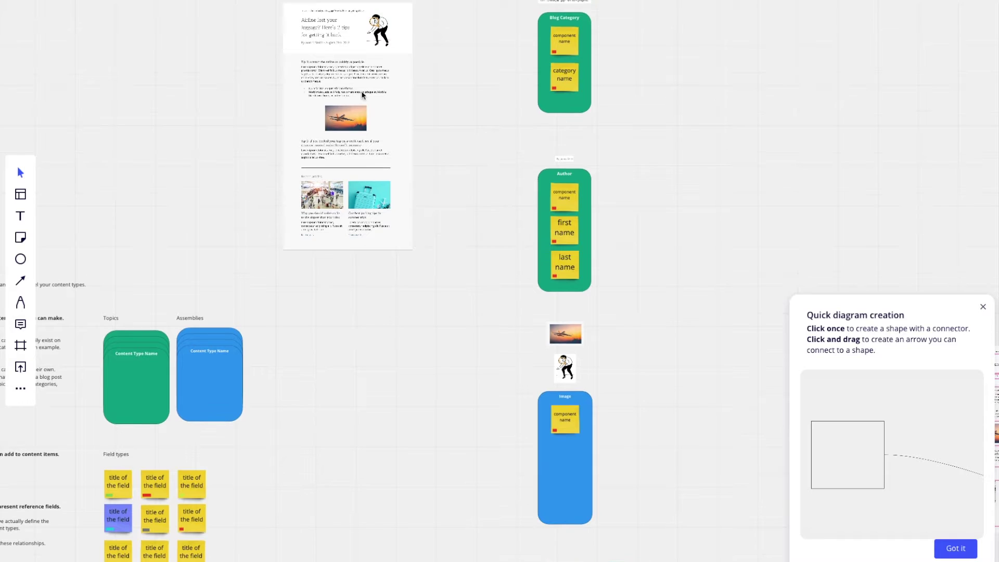
pyautogui.scroll(3, 325, 78)
pyautogui.scroll(4, 508, 187)
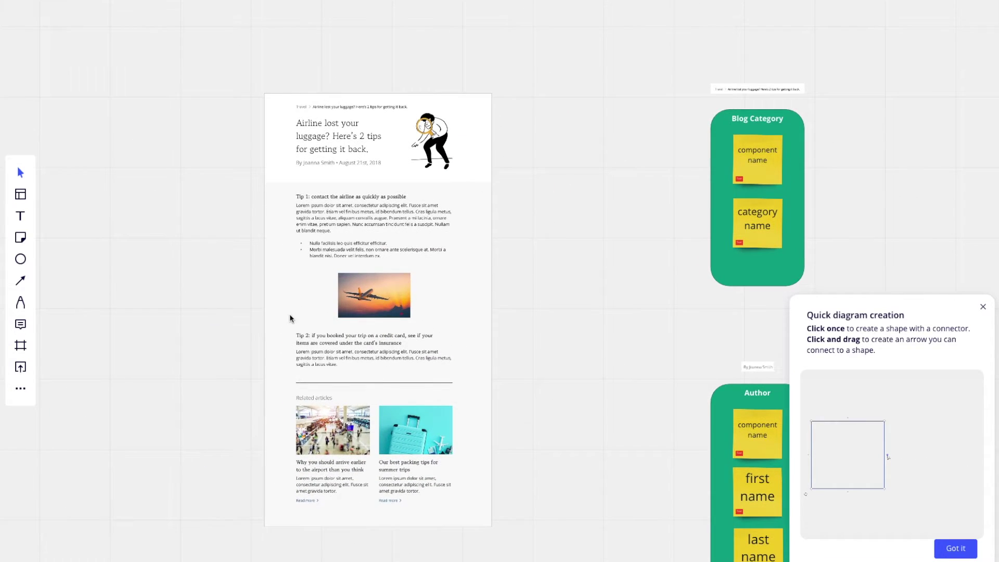
pyautogui.scroll(3, 290, 317)
pyautogui.scroll(-4, 356, 267)
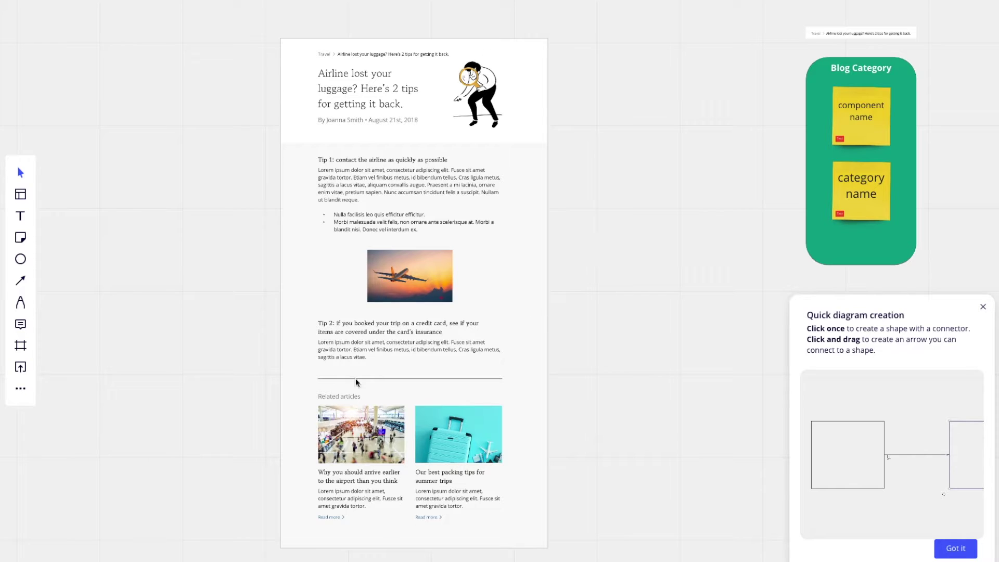
pyautogui.scroll(-4, 525, 225)
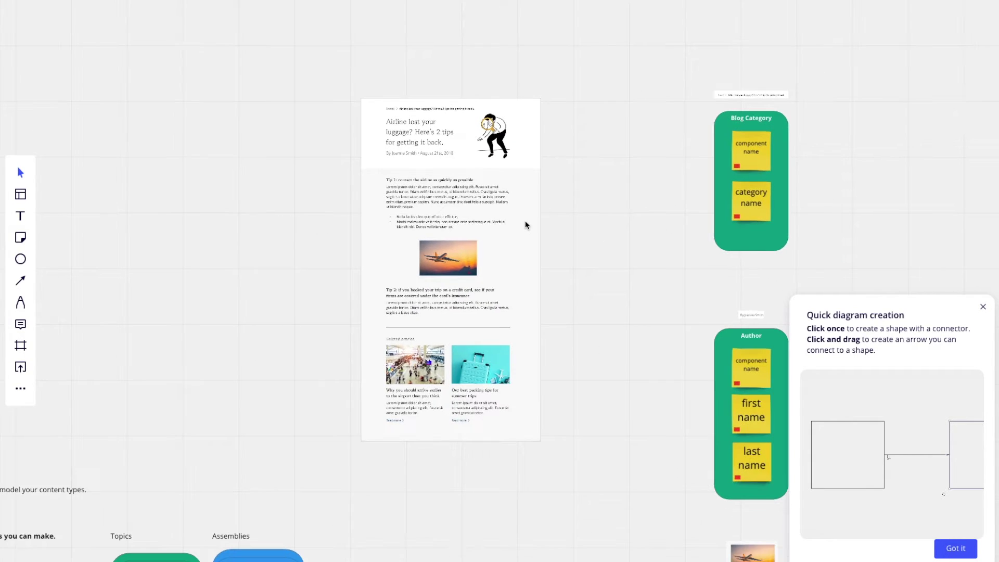
pyautogui.hscroll(10, 525, 225)
pyautogui.scroll(-5, 525, 225)
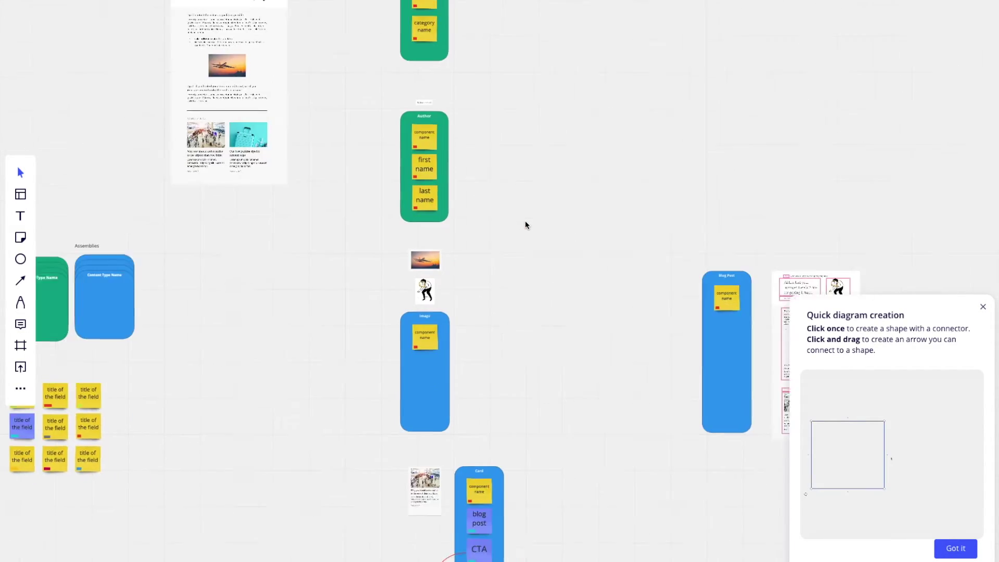
pyautogui.scroll(5, 525, 220)
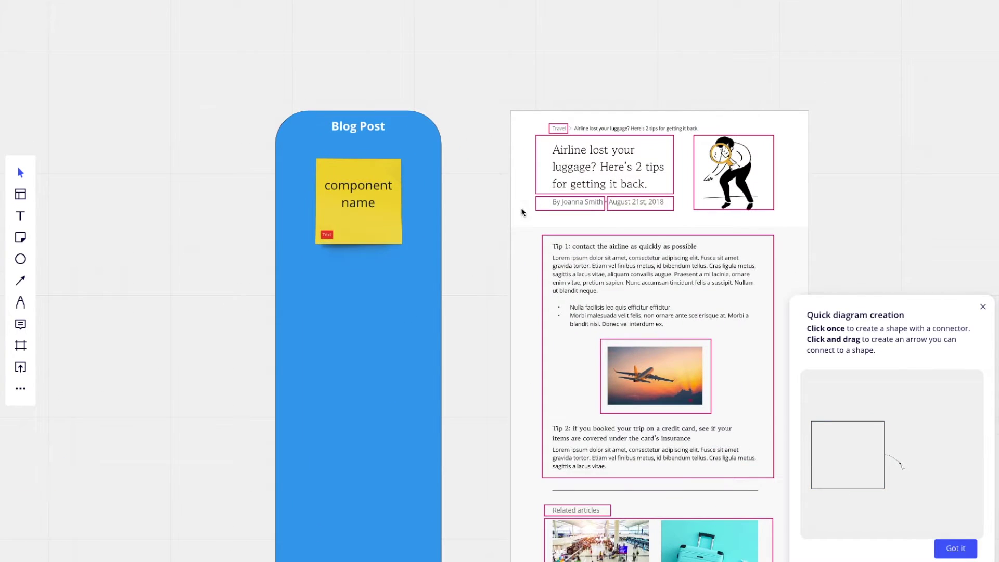
pyautogui.click(388, 211)
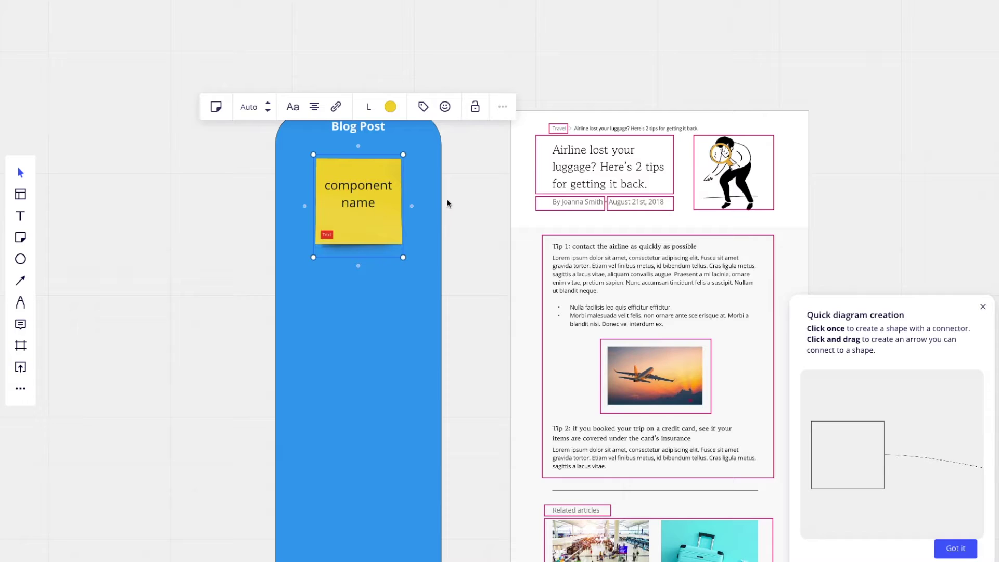
pyautogui.scroll(2, 572, 167)
pyautogui.scroll(1, 574, 169)
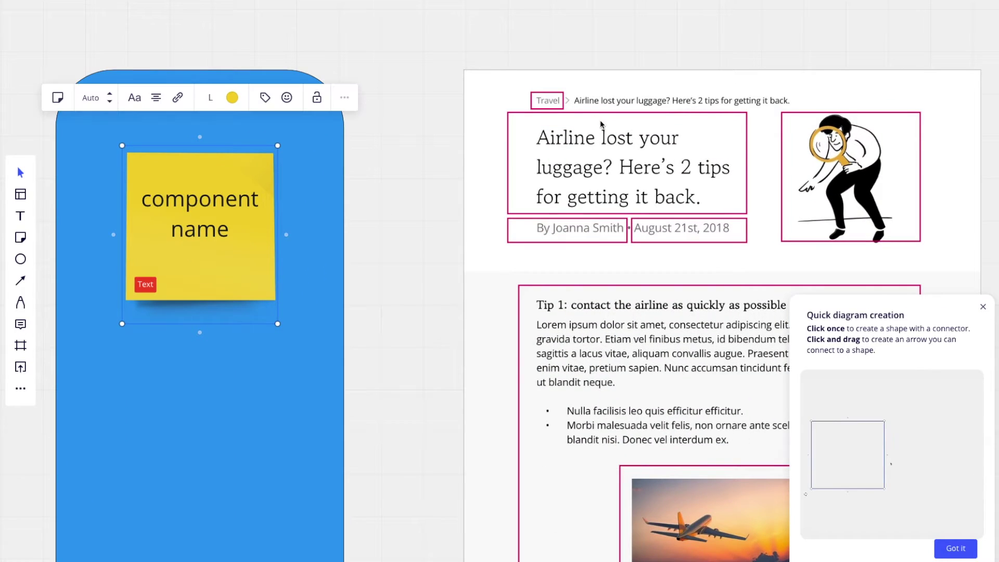
pyautogui.scroll(-2, 388, 231)
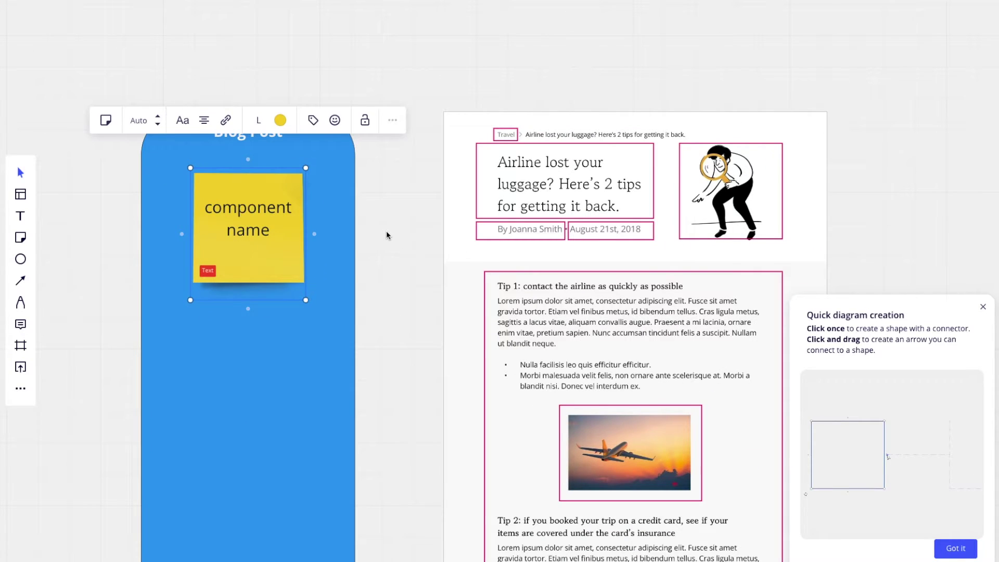
pyautogui.hotkey('ctrl', 'd')
pyautogui.moveTo(395, 197); pyautogui.dragTo(230, 350)
pyautogui.doubleClick(230, 351)
pyautogui.write('post title')
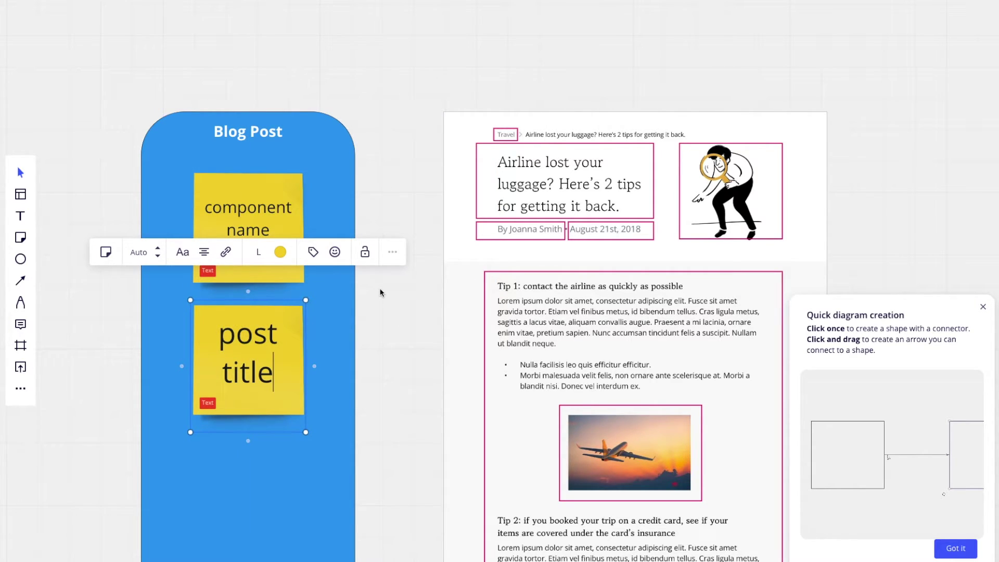
pyautogui.click(398, 330)
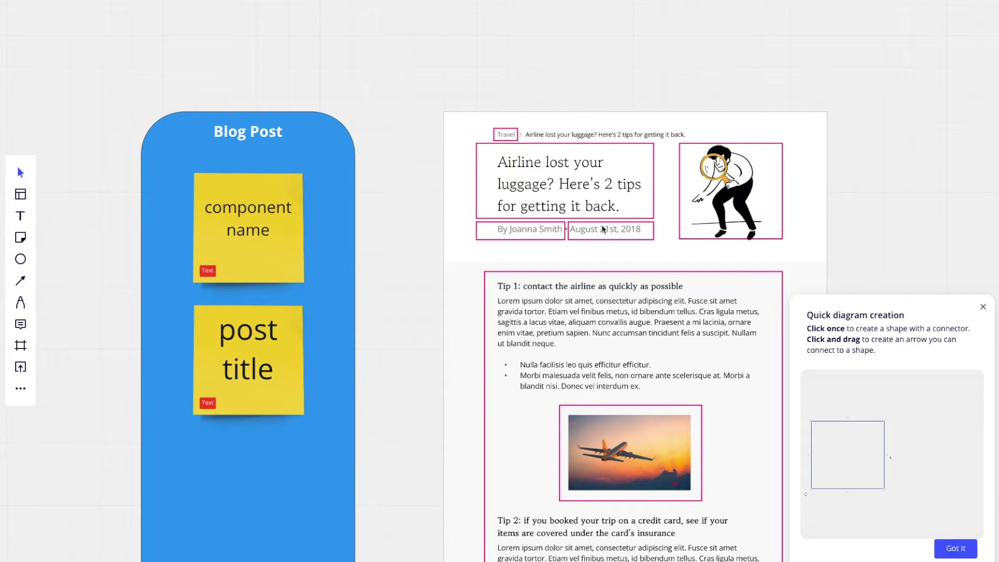
pyautogui.scroll(-5, 406, 262)
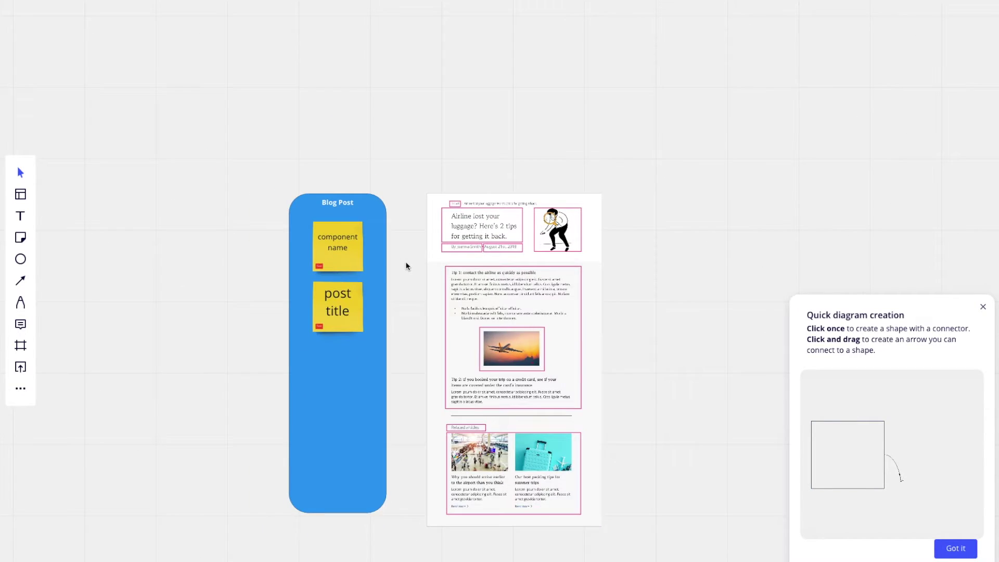
# Paste the Date/Time field sticky into Blog Post below post title and rename it 'publish date'.
pyautogui.hscroll(-5, 406, 264)
pyautogui.scroll(5, 406, 266)
pyautogui.scroll(-3, 407, 266)
pyautogui.hscroll(-3, 406, 268)
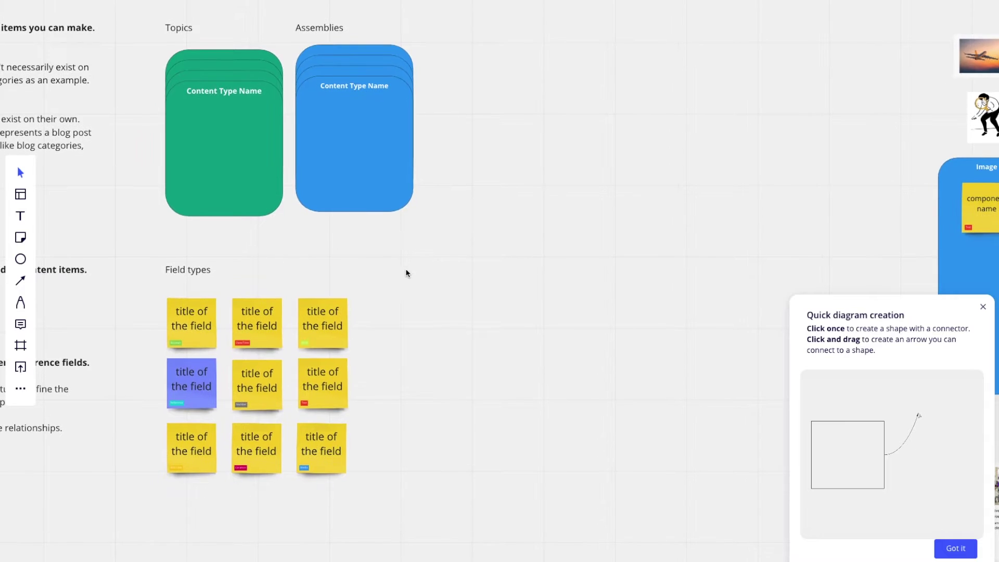
pyautogui.scroll(5, 350, 397)
pyautogui.hscroll(-3, 350, 397)
pyautogui.scroll(-1, 322, 406)
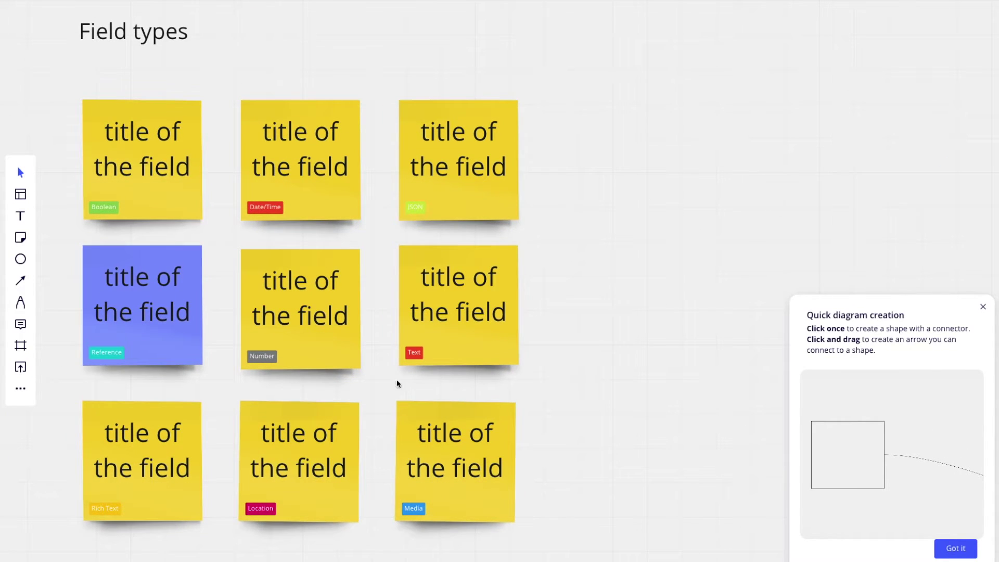
pyautogui.click(288, 128)
pyautogui.scroll(-4, 288, 129)
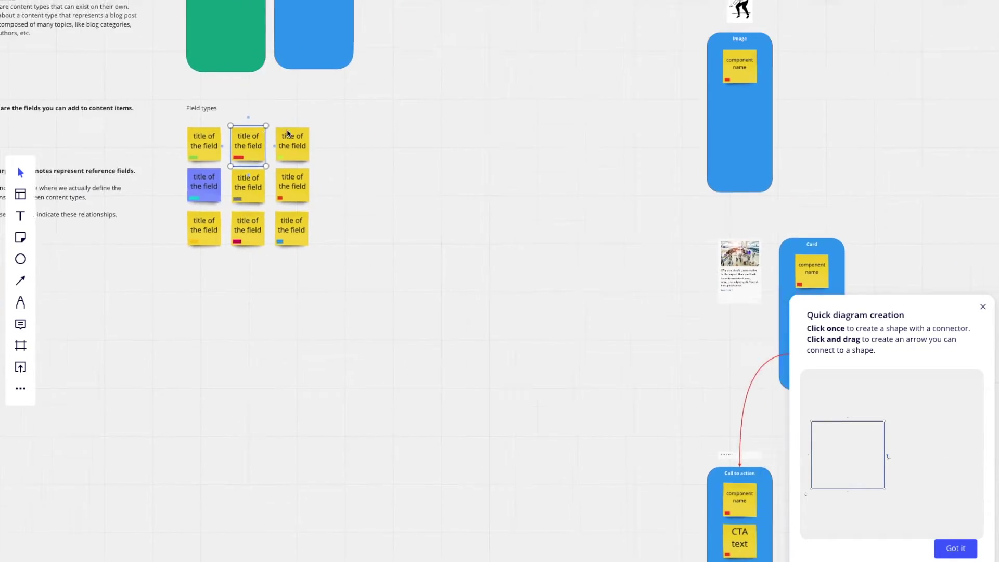
pyautogui.hscroll(6, 287, 129)
pyautogui.hscroll(6, 287, 134)
pyautogui.scroll(5, 447, 169)
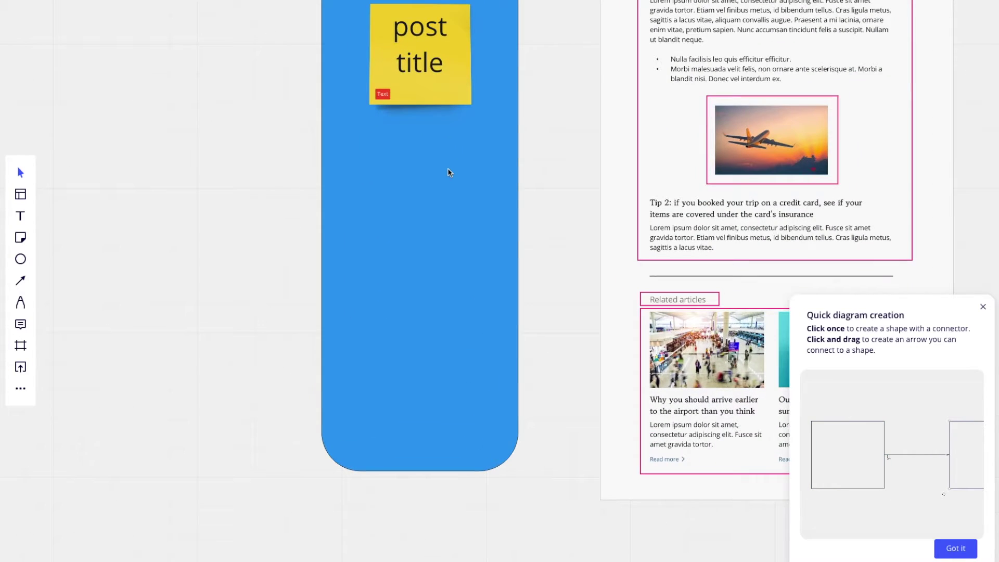
pyautogui.hotkey('ctrl', 'v')
pyautogui.moveTo(463, 177); pyautogui.dragTo(434, 189)
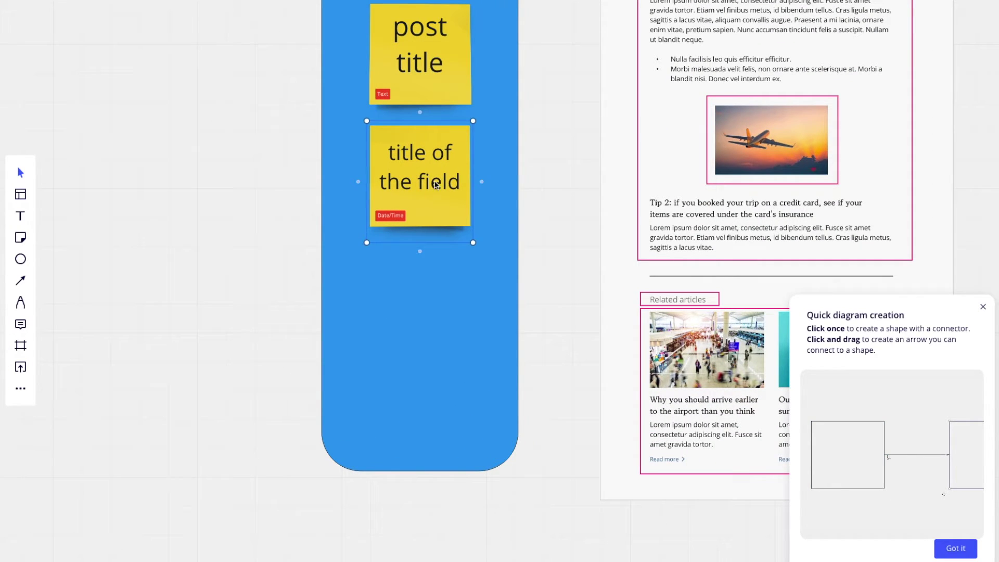
pyautogui.doubleClick(432, 174)
pyautogui.write('publish date')
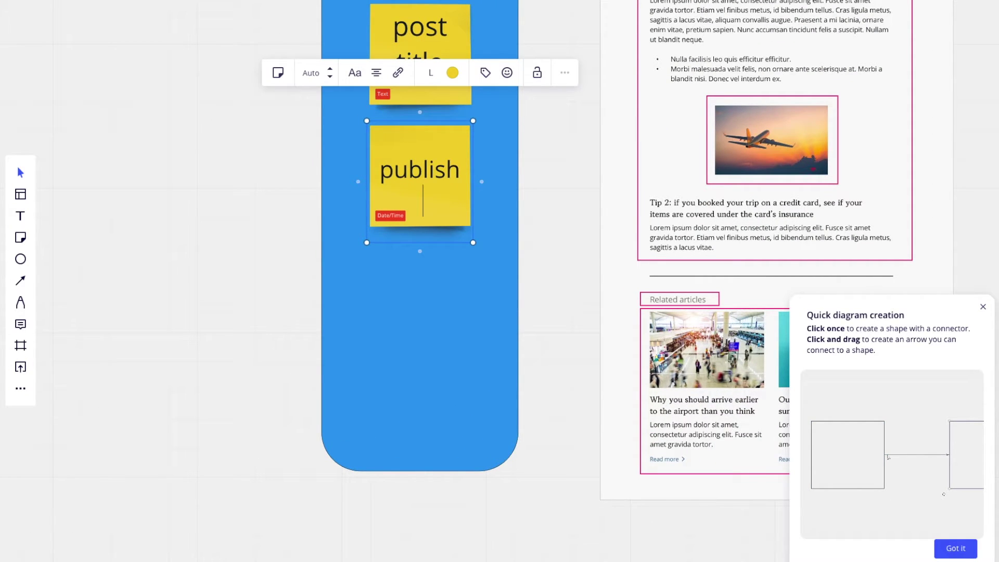
pyautogui.click(557, 183)
# Drag the Blog Post card's bottom edge down to make it taller.
pyautogui.scroll(-4, 557, 183)
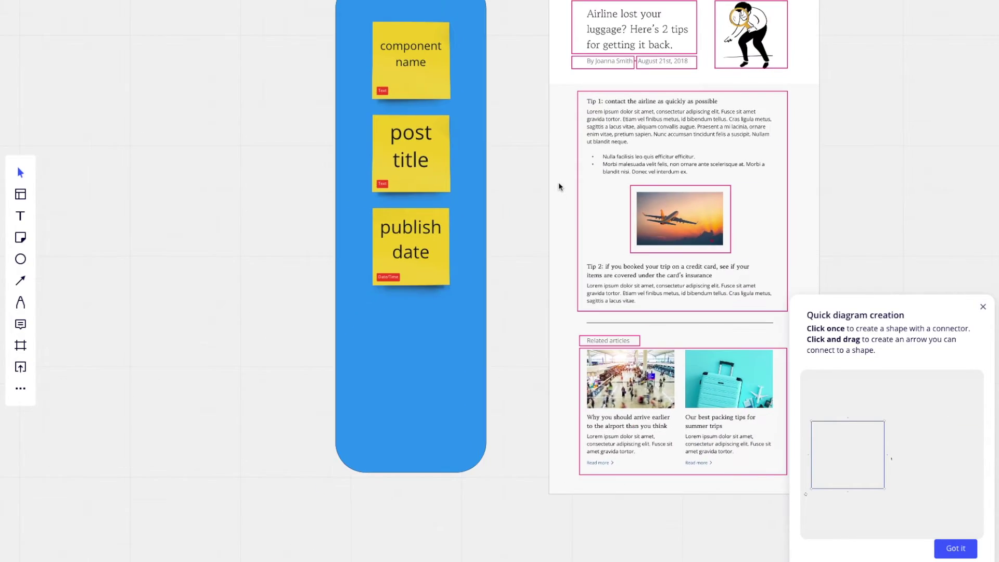
pyautogui.hscroll(5, 557, 182)
pyautogui.scroll(4, 555, 52)
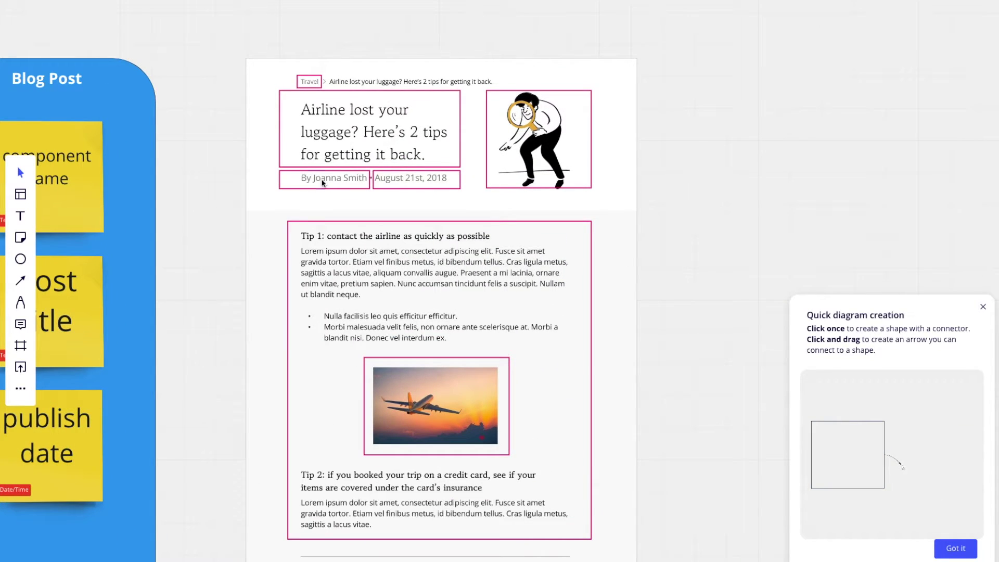
pyautogui.hscroll(-5, 322, 182)
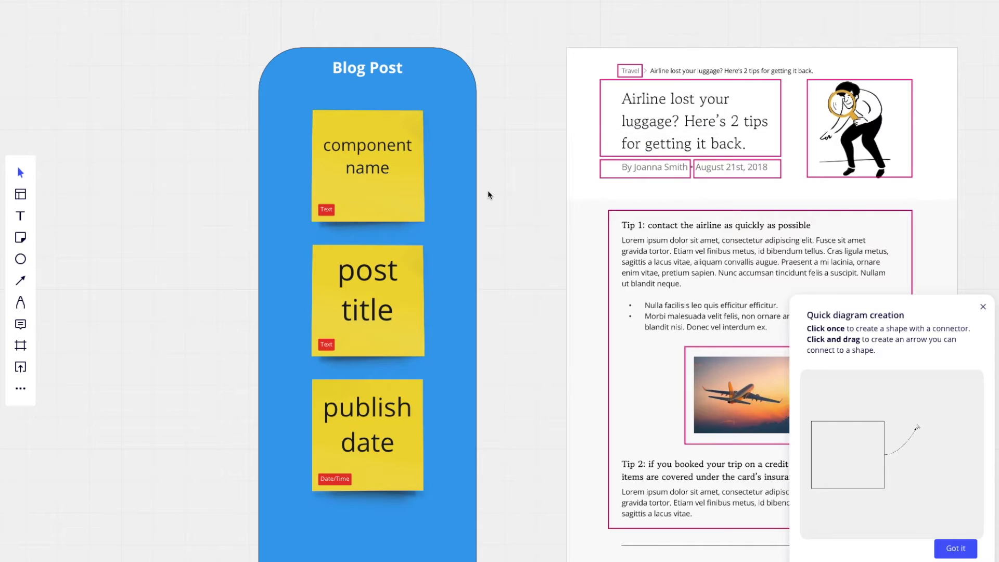
pyautogui.scroll(-3, 488, 193)
pyautogui.click(442, 320)
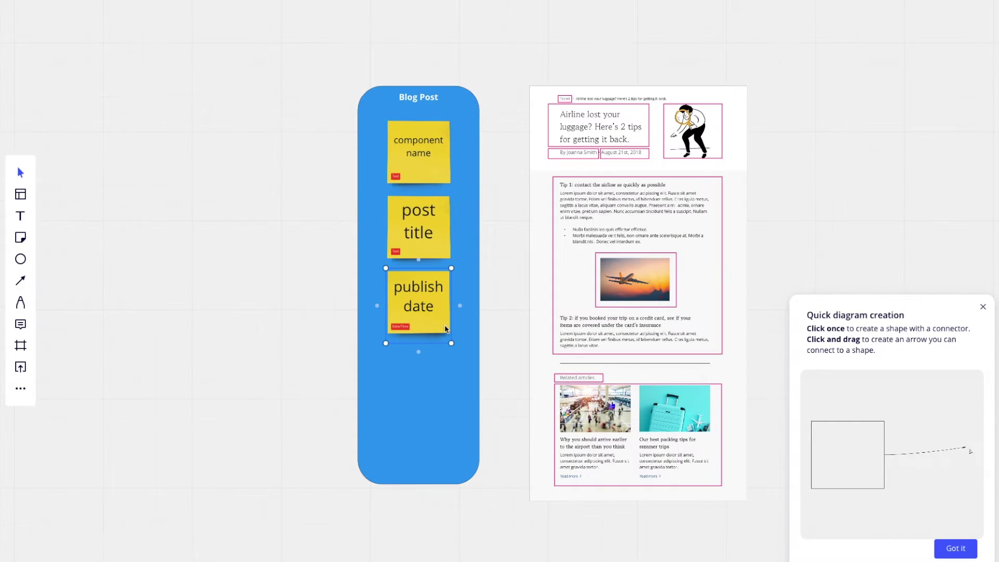
pyautogui.click(438, 410)
pyautogui.moveTo(437, 486); pyautogui.dragTo(439, 555)
# Paste the blog post Reference sticky below publish date and rename it 'post author'.
pyautogui.click(290, 426)
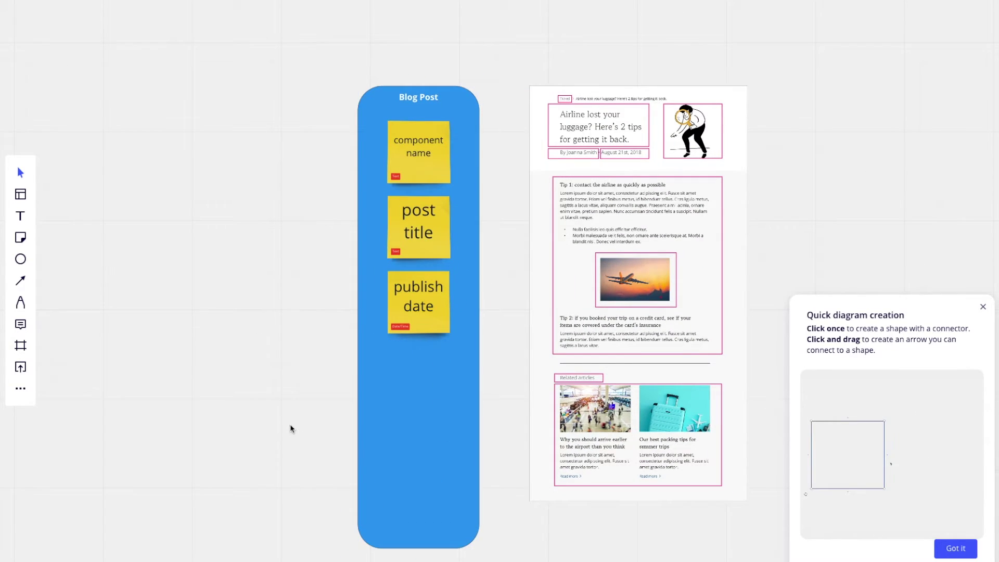
pyautogui.scroll(-2, 289, 427)
pyautogui.hscroll(-5, 290, 426)
pyautogui.click(323, 524)
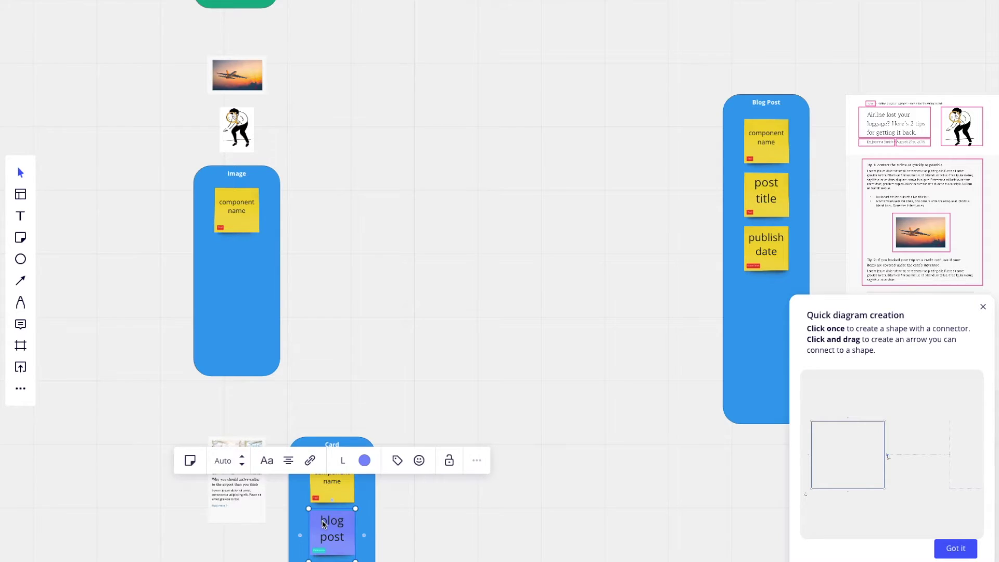
pyautogui.hscroll(10, 313, 352)
pyautogui.scroll(1, 313, 353)
pyautogui.scroll(5, 376, 329)
pyautogui.hotkey('ctrl', 'v')
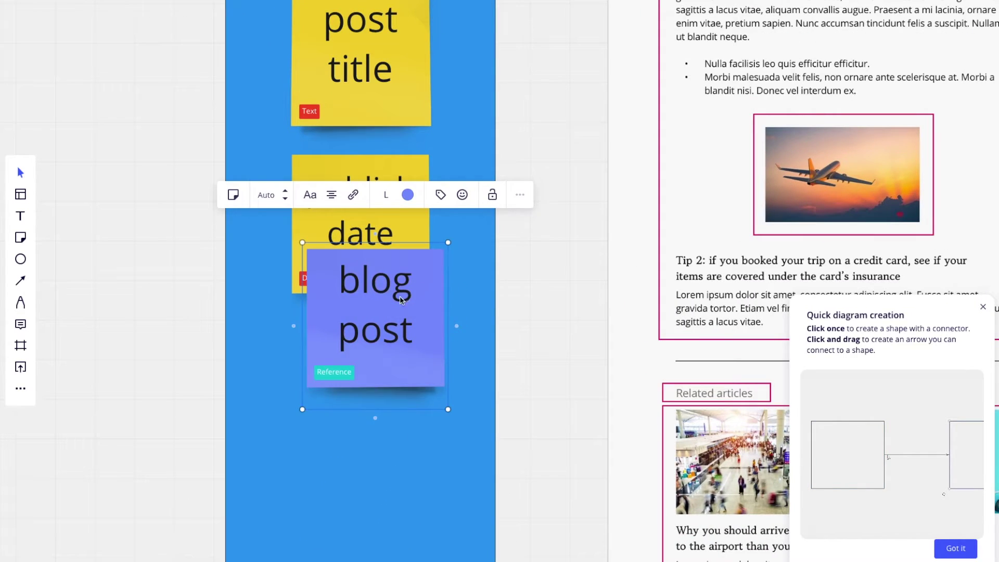
pyautogui.moveTo(387, 292); pyautogui.dragTo(387, 373)
pyautogui.doubleClick(388, 372)
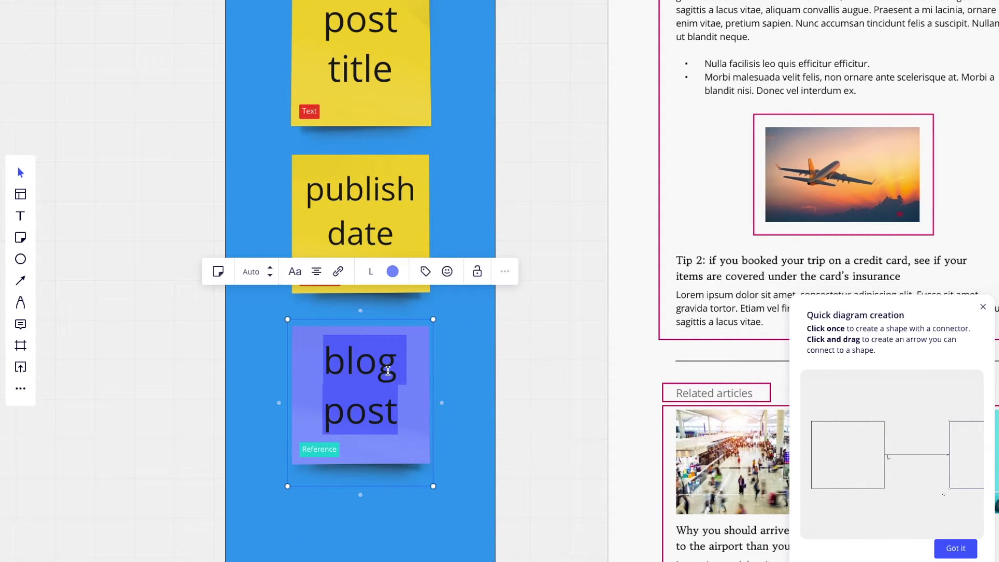
pyautogui.write('post aut')
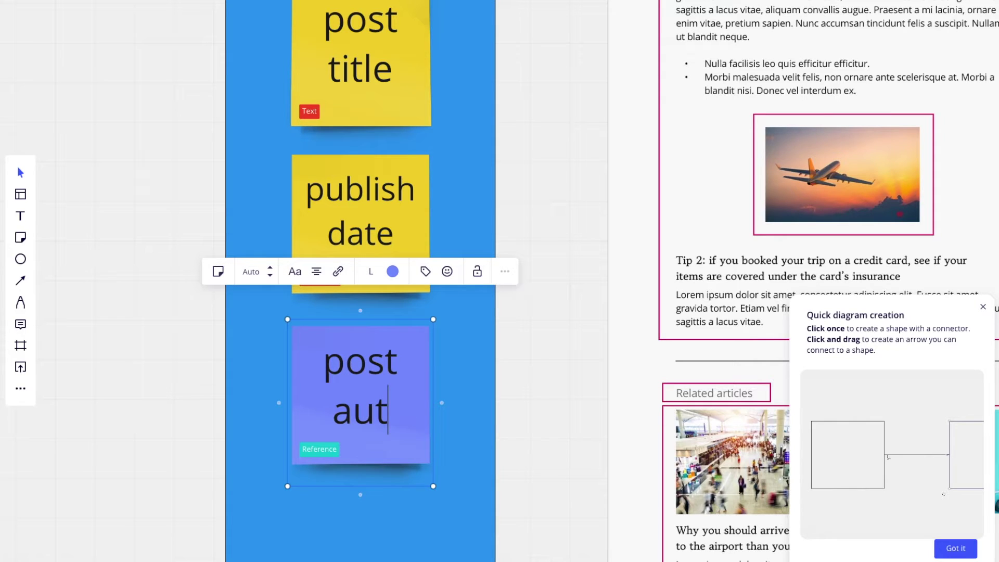
pyautogui.write('hor')
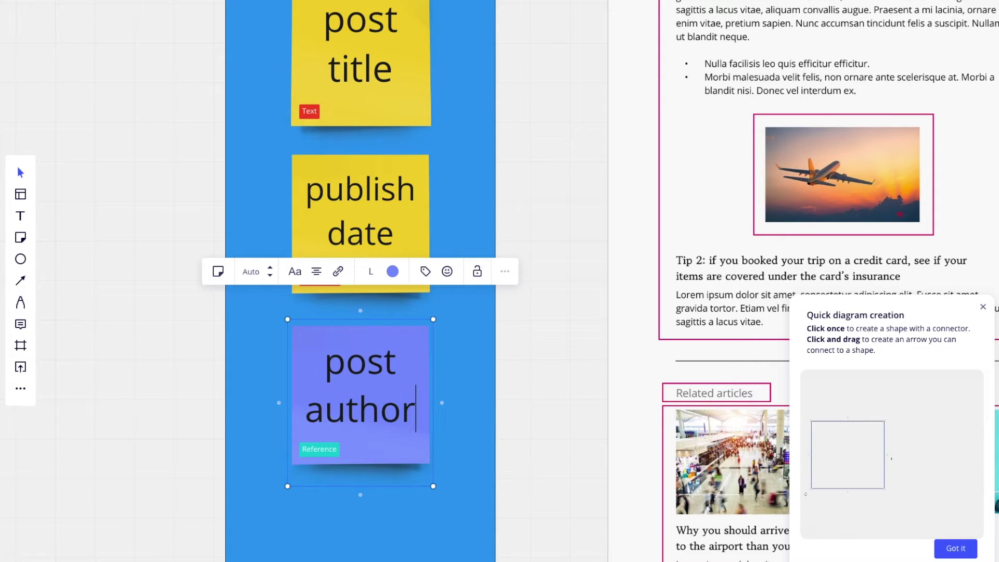
pyautogui.click(182, 355)
# Move the Author card alongside the Blog Post card.
pyautogui.scroll(-5, 182, 356)
pyautogui.hscroll(-5, 182, 356)
pyautogui.hscroll(-5, 182, 356)
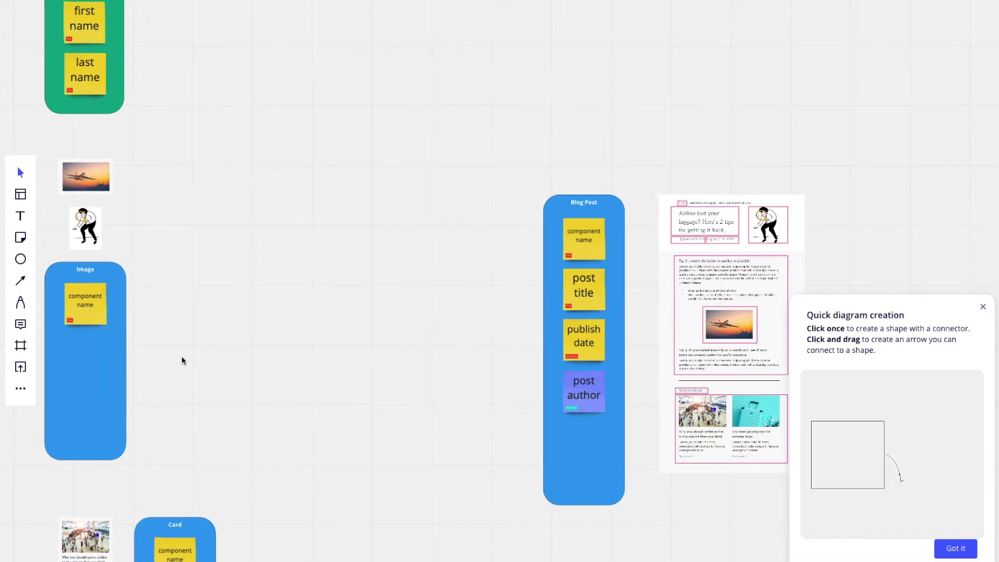
pyautogui.scroll(-3, 182, 356)
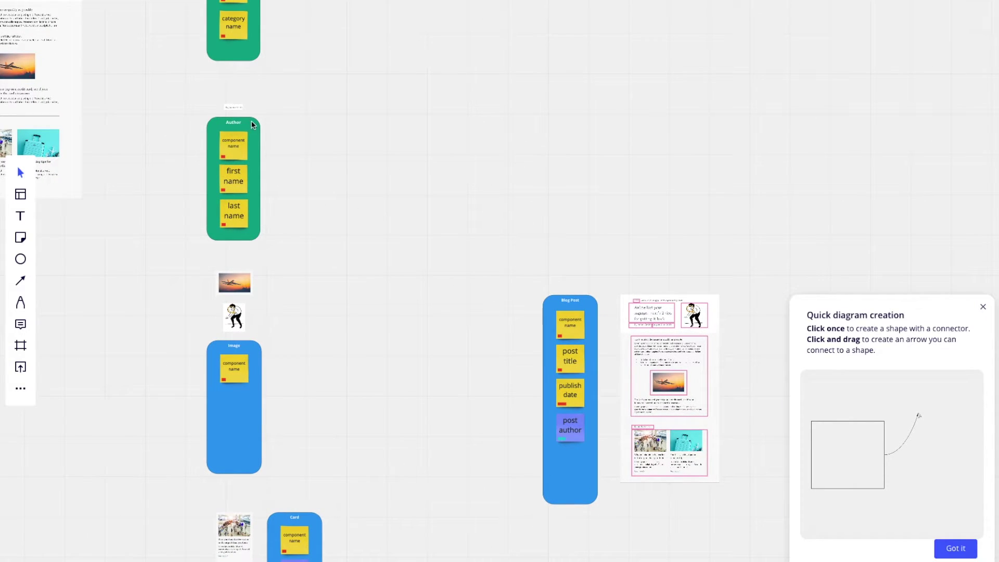
pyautogui.moveTo(185, 95); pyautogui.dragTo(445, 407)
# Connect the post author sticky to the Author card.
pyautogui.scroll(3, 516, 439)
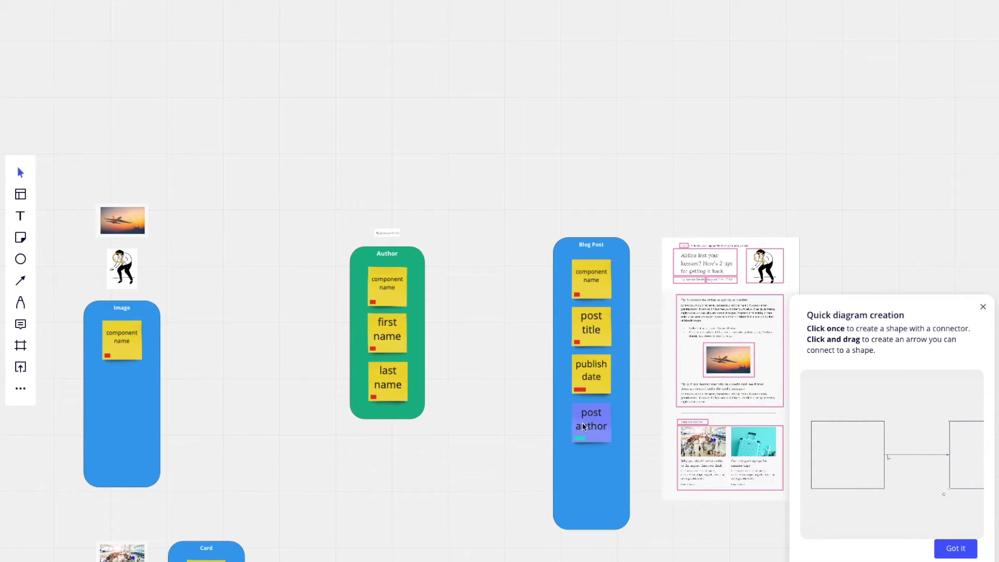
pyautogui.click(578, 423)
pyautogui.moveTo(563, 426); pyautogui.dragTo(418, 221)
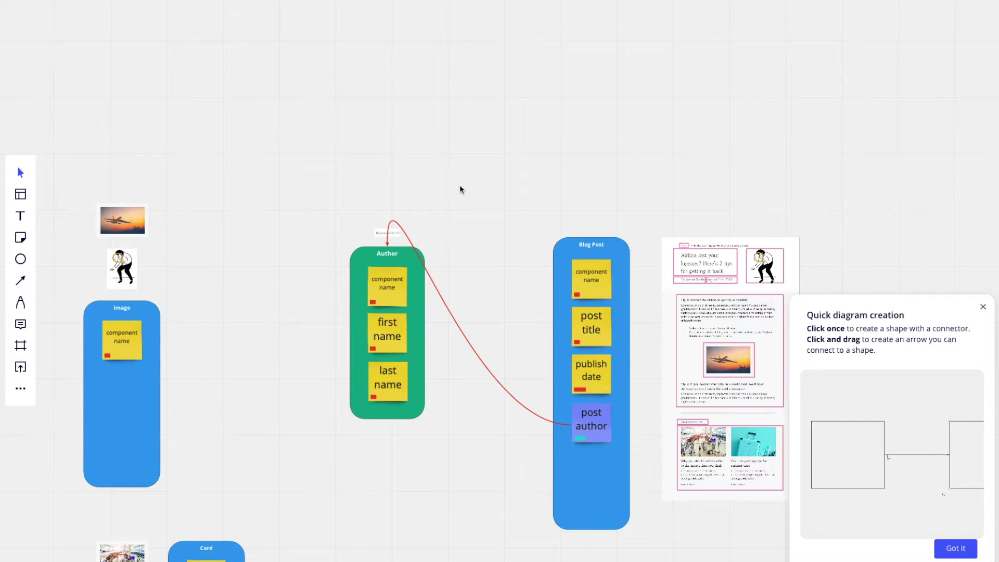
# Alt-drag the post author sticky to place a duplicate beneath it.
pyautogui.scroll(-3, 460, 186)
pyautogui.scroll(5, 621, 172)
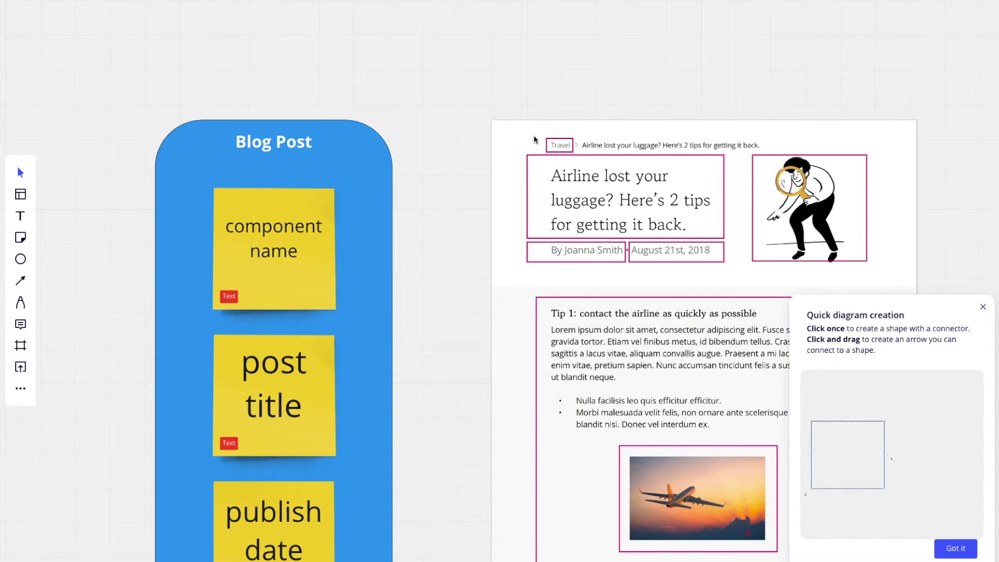
pyautogui.scroll(-3, 558, 149)
pyautogui.scroll(-3, 554, 142)
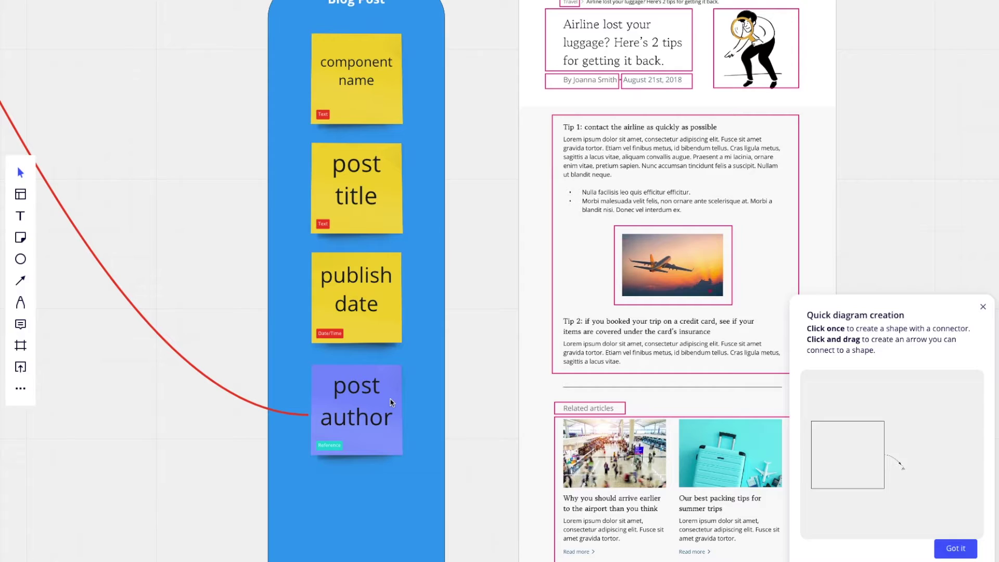
pyautogui.scroll(-2, 391, 402)
pyautogui.click(391, 402)
pyautogui.scroll(-1, 391, 402)
pyautogui.moveTo(393, 334); pyautogui.dragTo(393, 453)
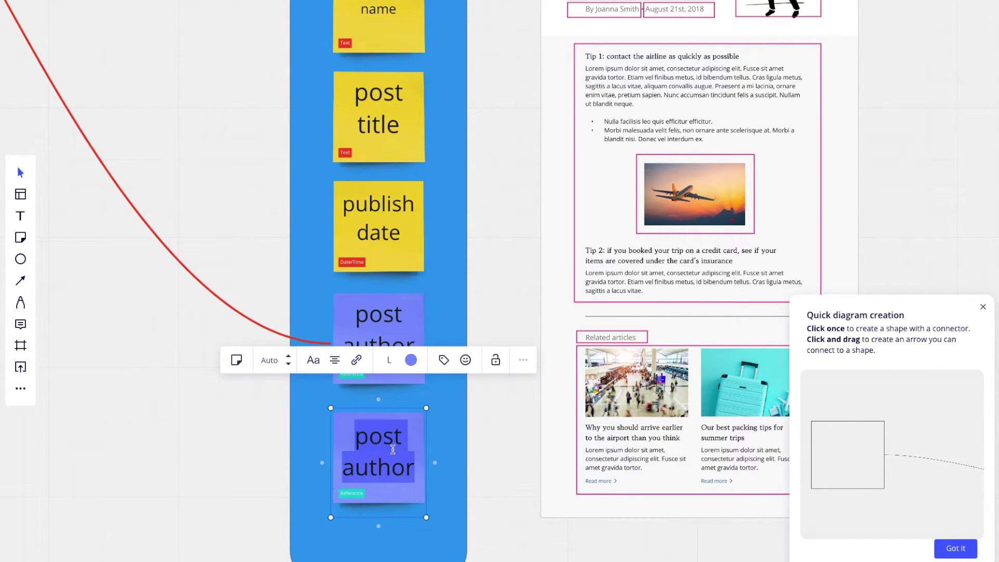
# Rename the duplicated sticky to 'post category'.
pyautogui.write('blog c')
pyautogui.press('BackSpace')
pyautogui.press('BackSpace')
pyautogui.press('BackSpace')
pyautogui.press('BackSpace')
pyautogui.press('BackSpace')
pyautogui.press('BackSpace')
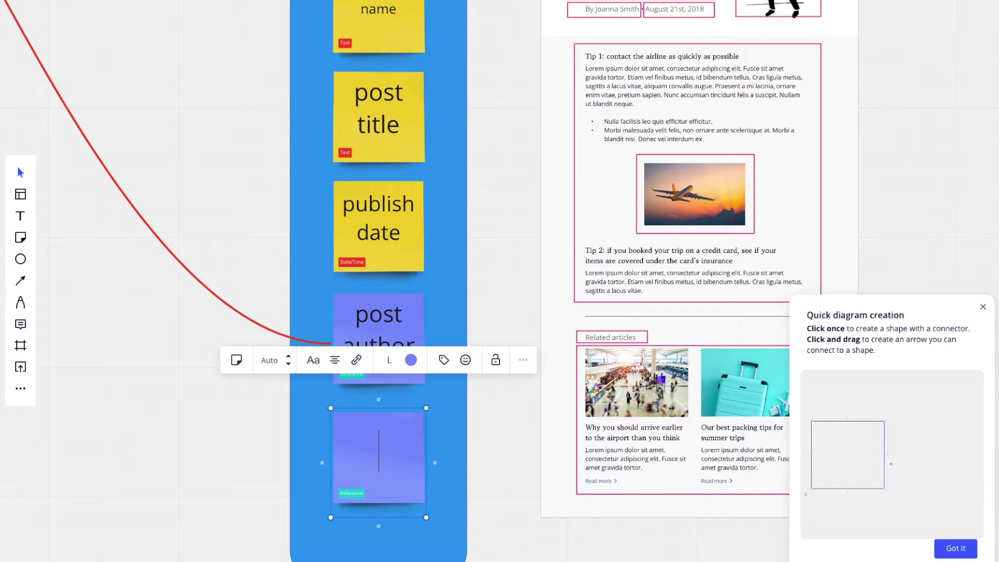
pyautogui.write('post category')
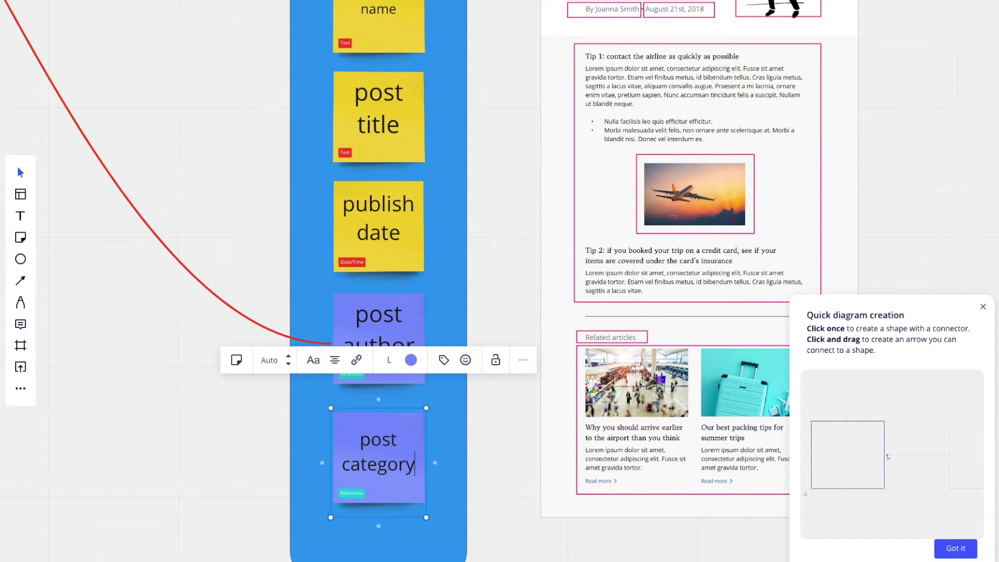
# Move the Blog Category card below the Author card.
pyautogui.scroll(-5, 221, 427)
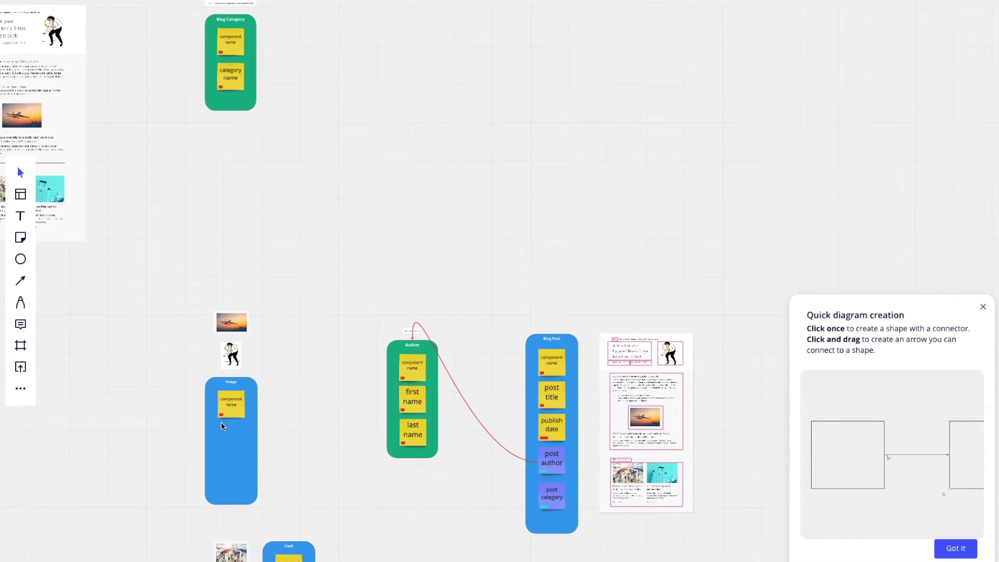
pyautogui.moveTo(294, 249); pyautogui.dragTo(185, 78)
pyautogui.scroll(-3, 227, 144)
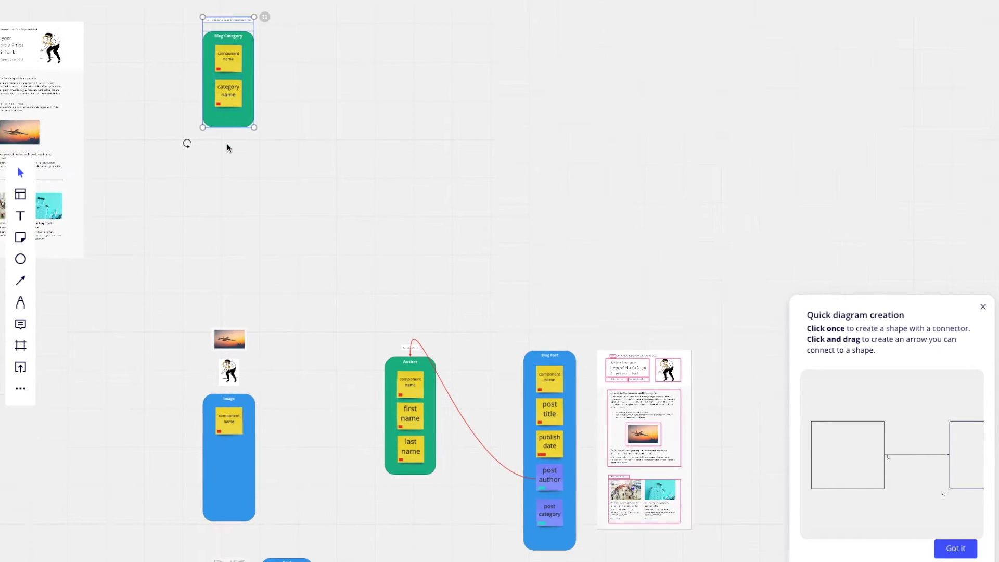
pyautogui.moveTo(237, 63); pyautogui.dragTo(418, 534)
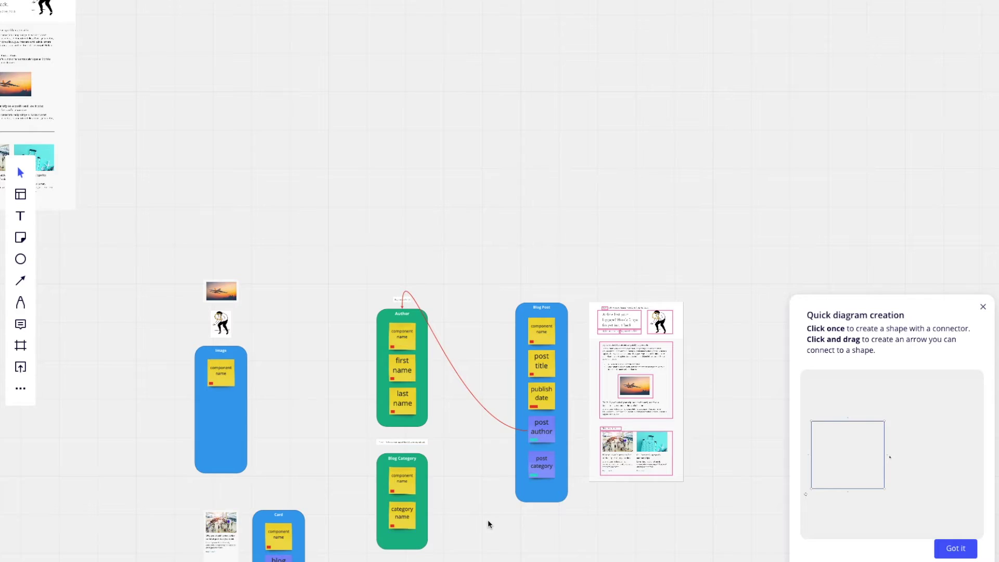
pyautogui.scroll(5, 488, 523)
# Connect the post category sticky to the Blog Category card.
pyautogui.click(634, 335)
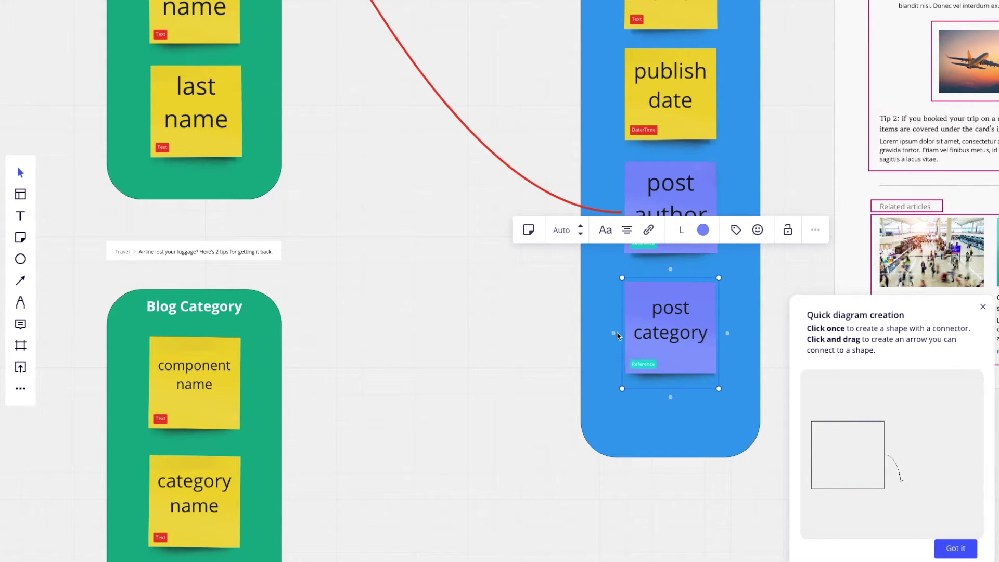
pyautogui.moveTo(615, 333); pyautogui.dragTo(189, 291)
pyautogui.scroll(-2, 399, 358)
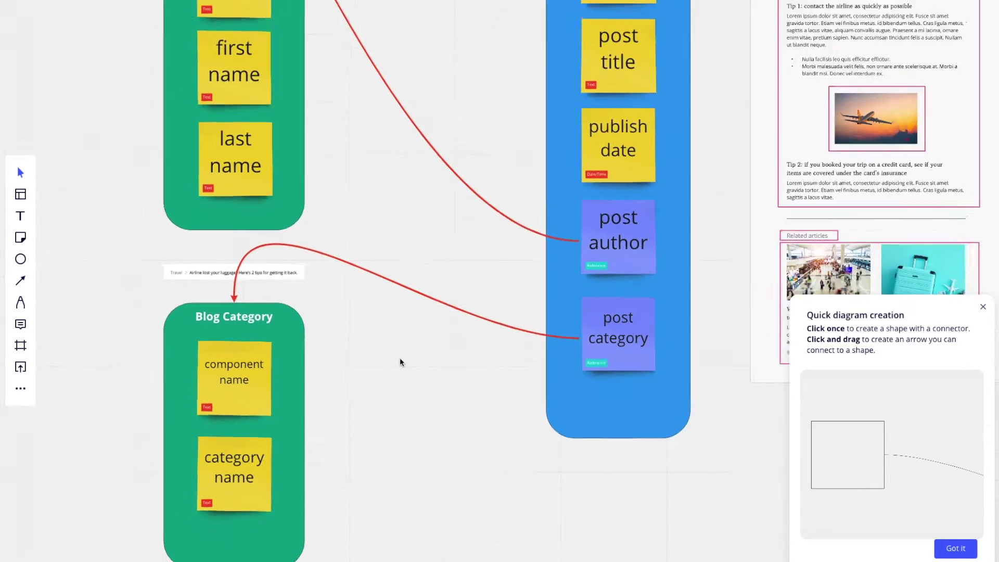
pyautogui.scroll(-2, 399, 357)
# Stretch the Blog Post frame taller by dragging its bottom edge down.
pyautogui.hscroll(5, 399, 357)
pyautogui.scroll(2, 604, 77)
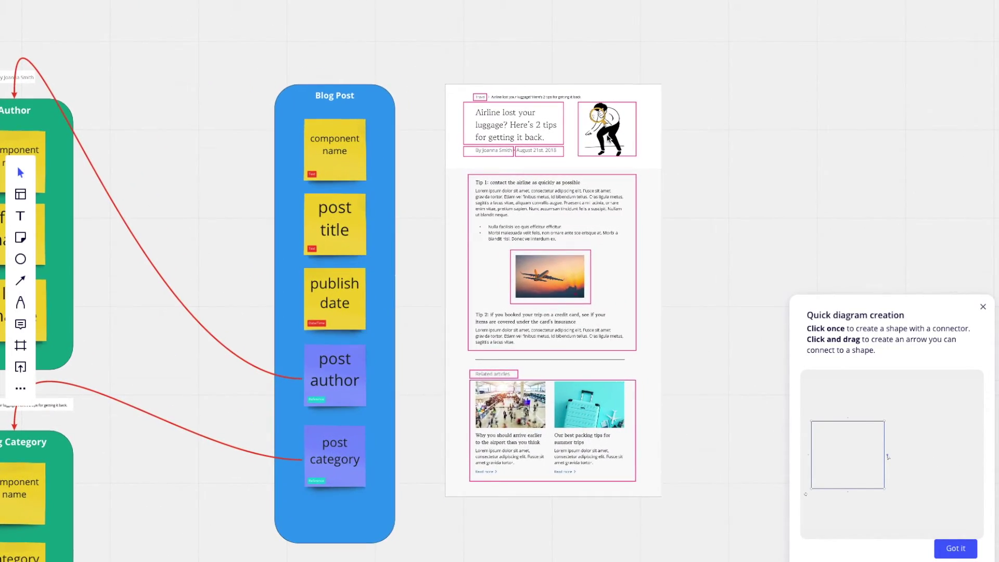
pyautogui.scroll(3, 607, 138)
pyautogui.scroll(-3, 514, 101)
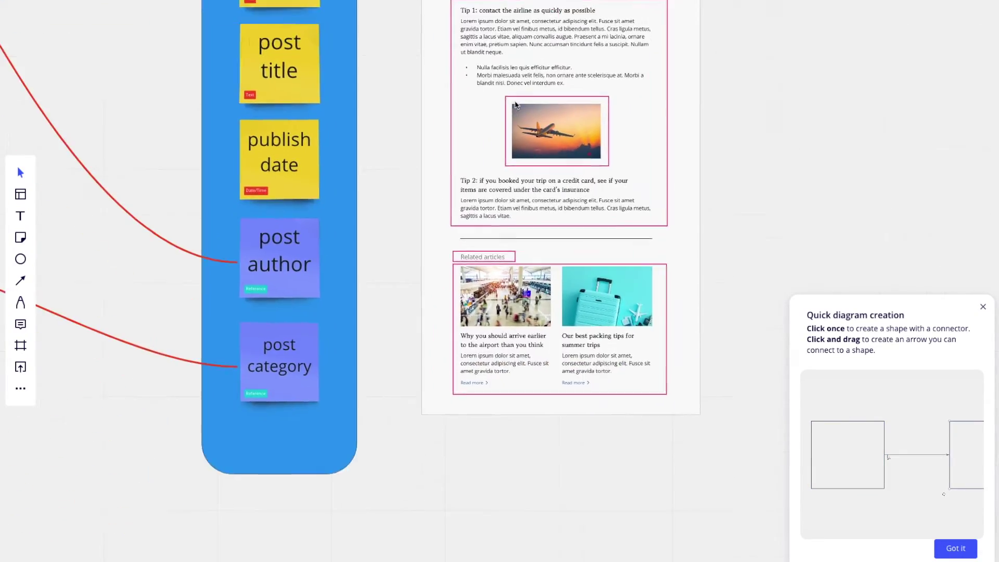
pyautogui.scroll(-3, 514, 102)
pyautogui.click(401, 292)
pyautogui.moveTo(386, 295); pyautogui.dragTo(384, 408)
# Dismiss the Quick diagram creation tip.
pyautogui.scroll(5, 452, 254)
pyautogui.hscroll(3, 453, 254)
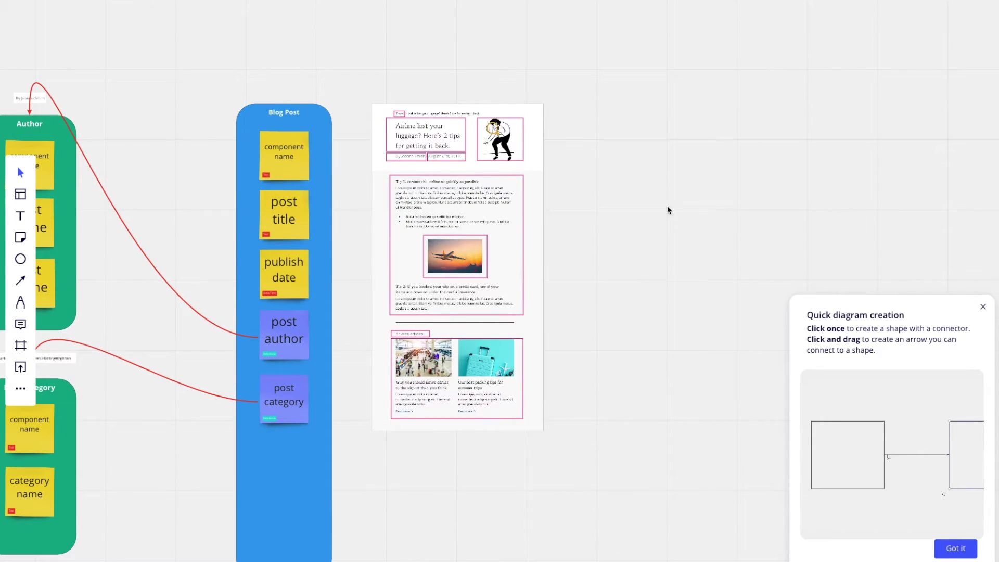
pyautogui.click(983, 306)
# Select and then deselect the man illustration.
pyautogui.hscroll(-3, 572, 89)
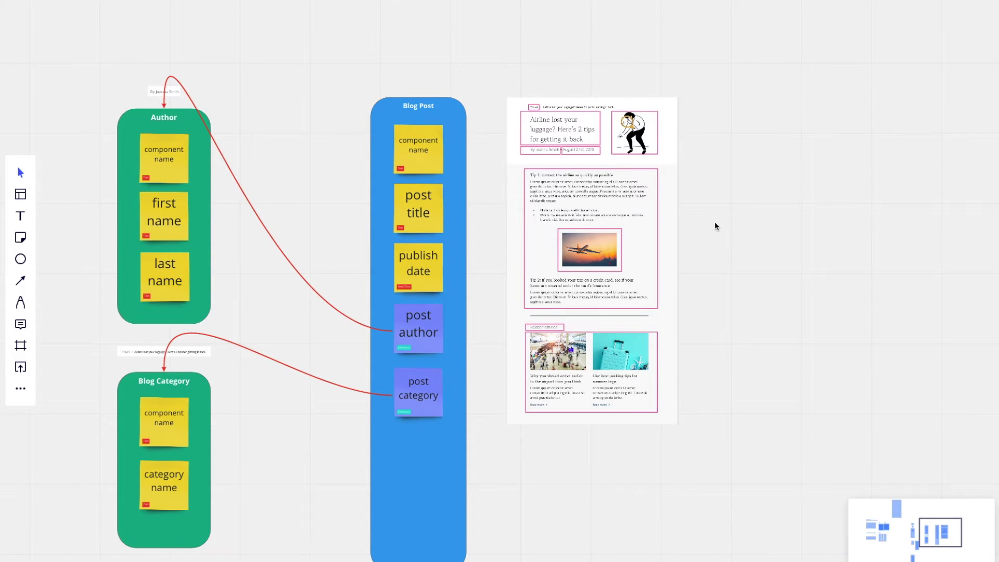
pyautogui.scroll(-3, 715, 225)
pyautogui.hscroll(-5, 373, 155)
pyautogui.scroll(3, 373, 155)
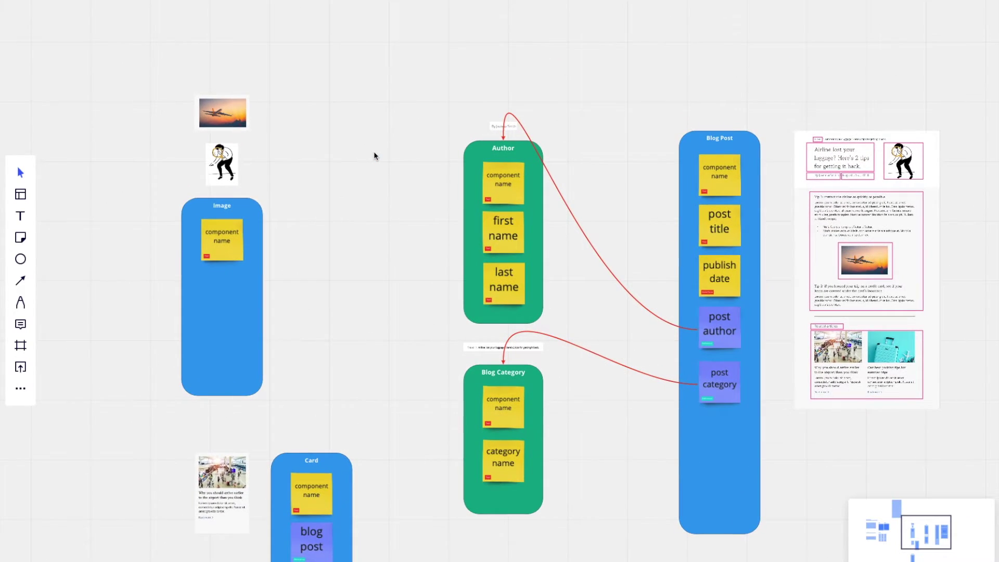
pyautogui.hscroll(-3, 374, 151)
pyautogui.scroll(5, 301, 217)
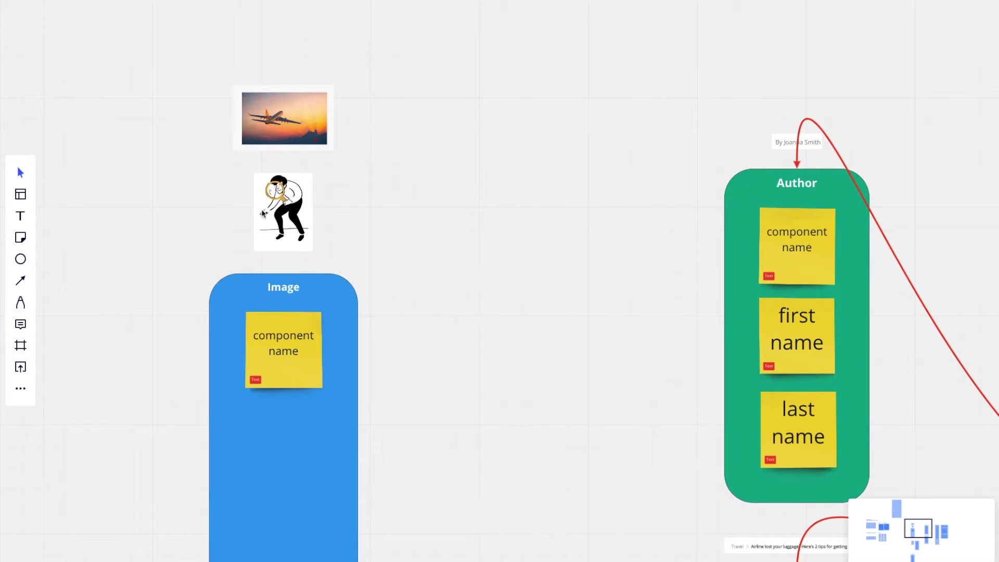
pyautogui.click(281, 209)
pyautogui.click(192, 245)
# Select the airplane image, then the man illustration, and deselect both.
pyautogui.scroll(3, 191, 244)
pyautogui.hscroll(-2, 191, 244)
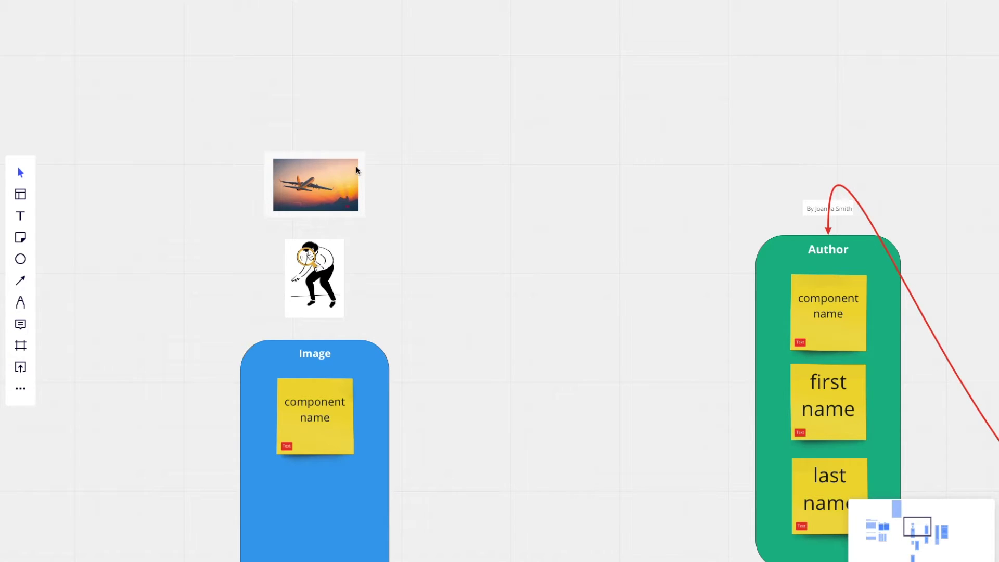
pyautogui.click(280, 195)
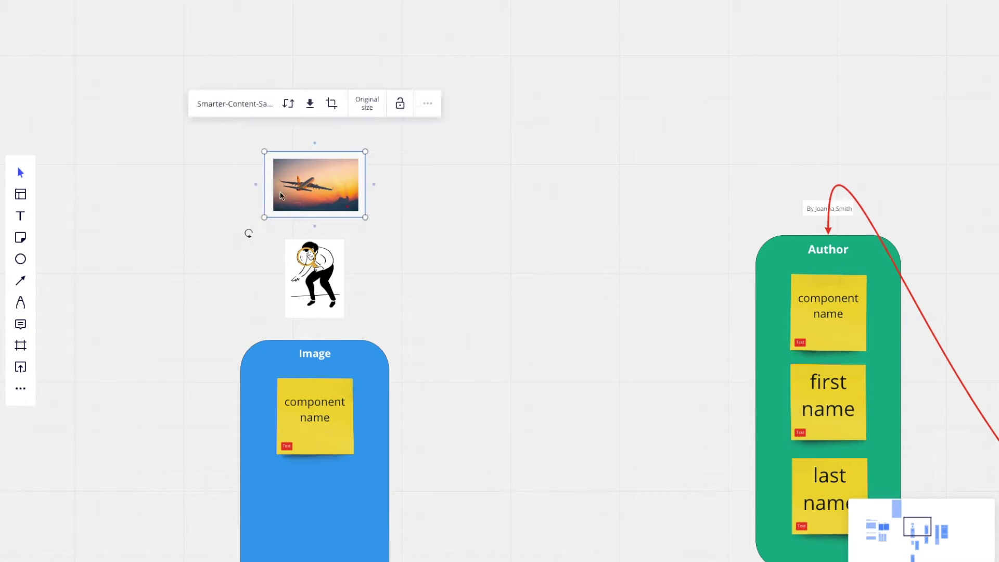
pyautogui.click(163, 244)
pyautogui.click(319, 159)
pyautogui.click(323, 263)
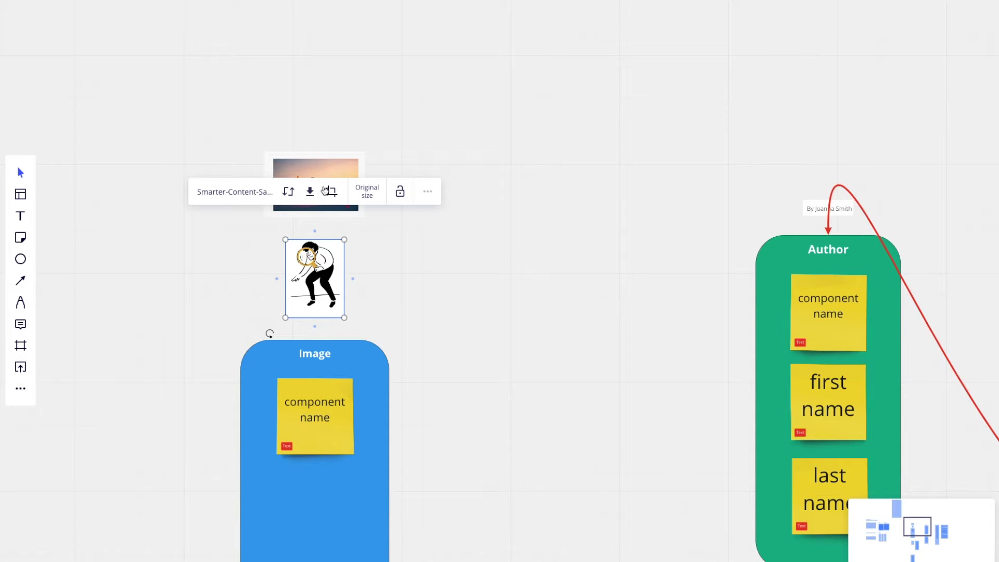
pyautogui.click(440, 284)
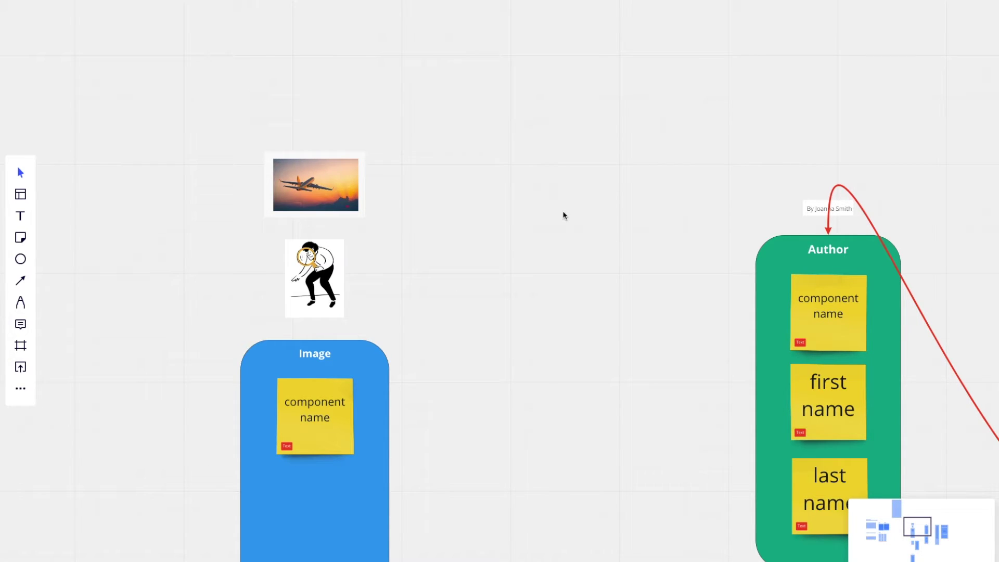
# Pick the component name note in the Image model, then clear the selection.
pyautogui.scroll(-2, 457, 316)
pyautogui.hscroll(-1, 457, 315)
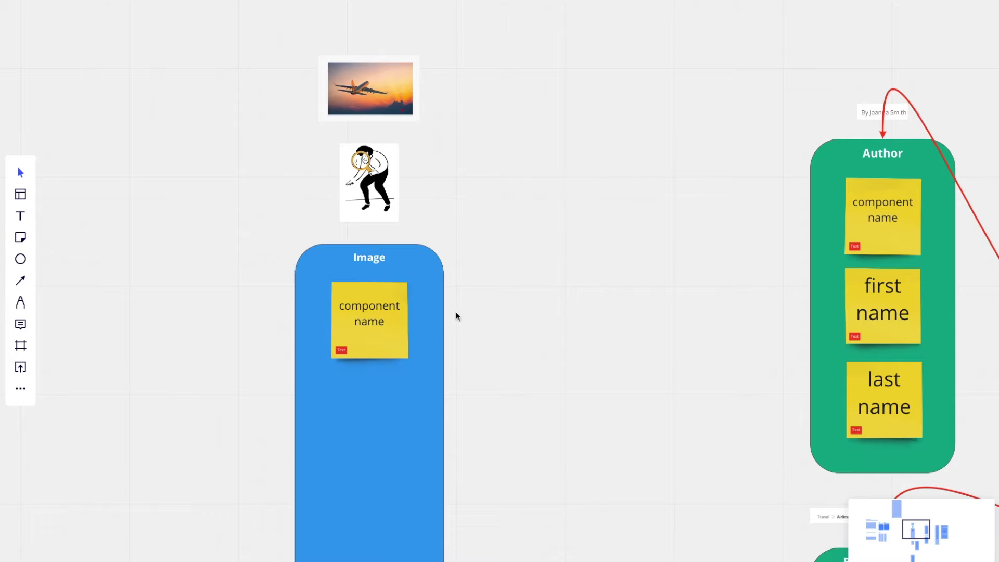
pyautogui.click(370, 318)
pyautogui.scroll(-1, 370, 313)
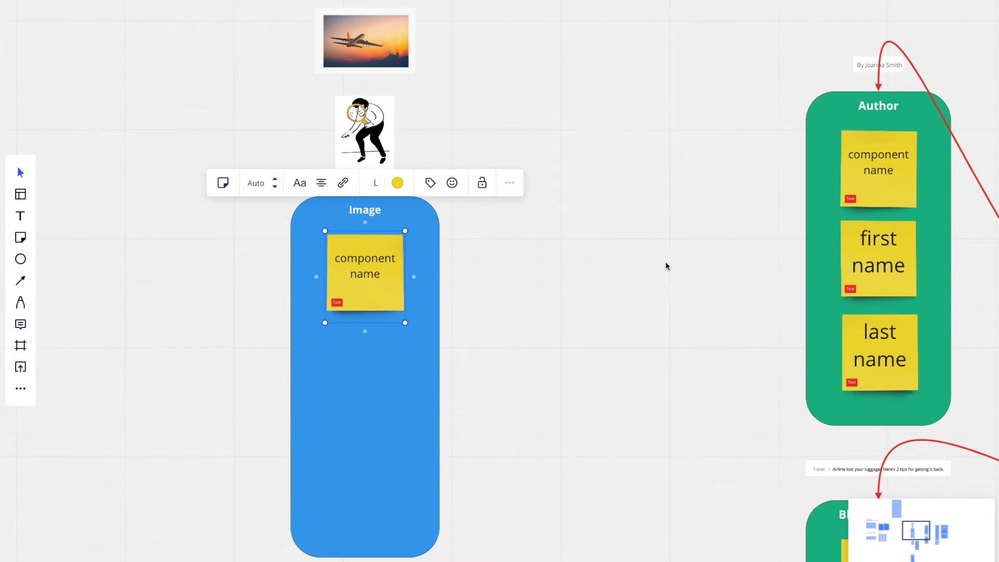
pyautogui.click(620, 281)
# Paste a copy of component name below the original in Image and retype it 'alt text'.
pyautogui.hotkey('ctrl', 'v')
pyautogui.moveTo(656, 269); pyautogui.dragTo(368, 359)
pyautogui.doubleClick(368, 359)
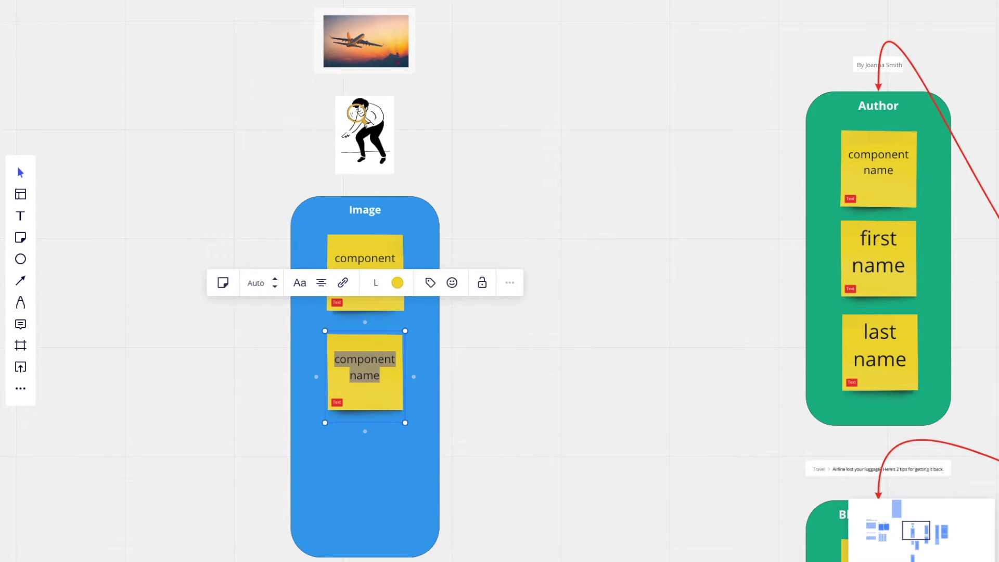
pyautogui.write('alt text')
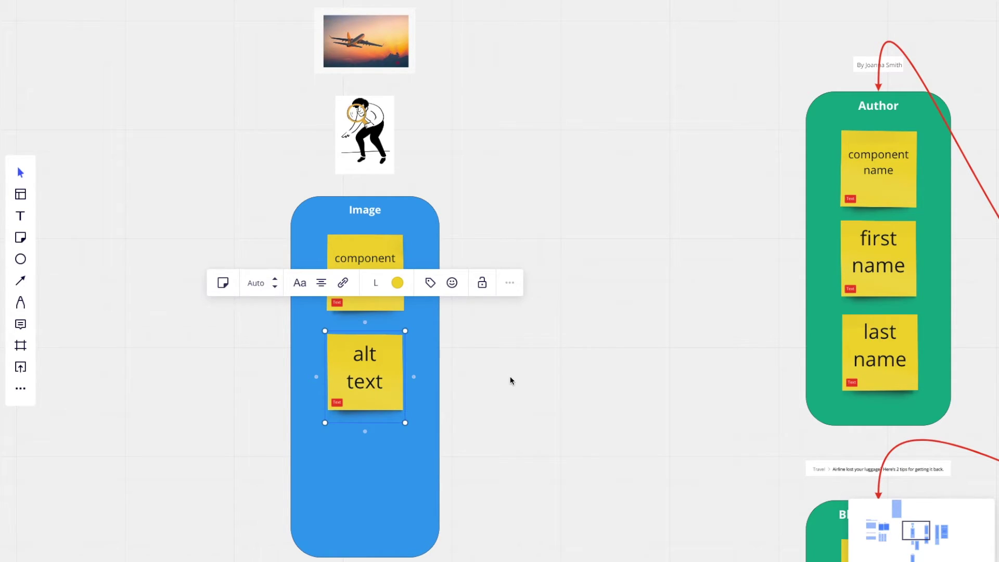
pyautogui.click(510, 376)
# Select the Media field-type sticky in the field types grid.
pyautogui.scroll(-3, 509, 376)
pyautogui.hscroll(-10, 510, 376)
pyautogui.scroll(-3, 510, 376)
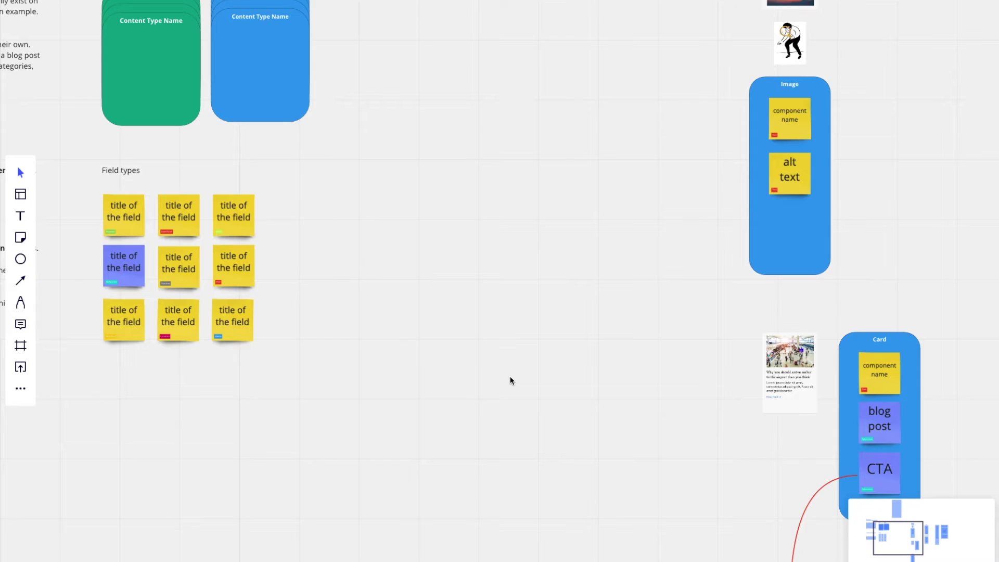
pyautogui.hscroll(-5, 510, 376)
pyautogui.scroll(5, 281, 243)
pyautogui.click(485, 444)
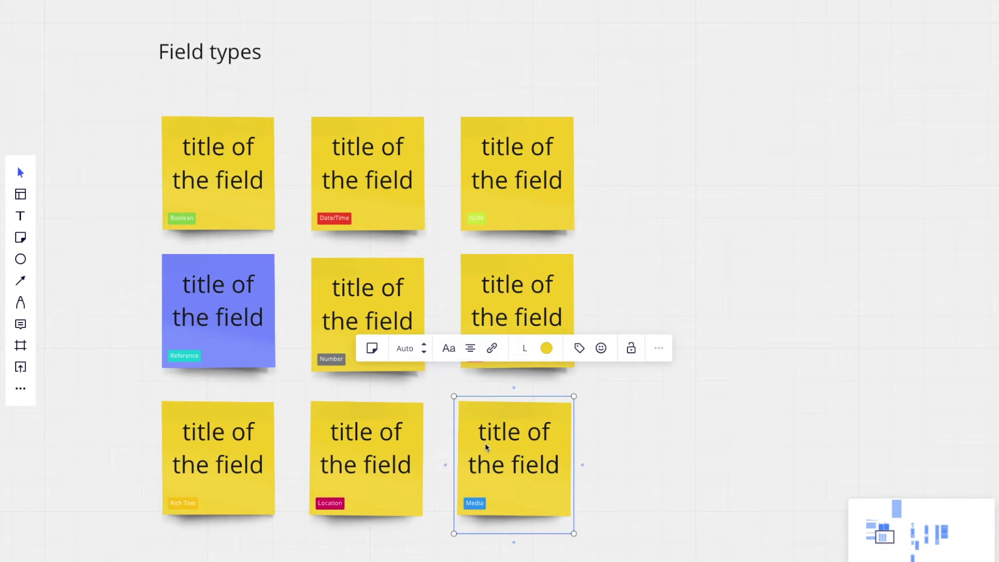
pyautogui.scroll(-3, 485, 442)
pyautogui.hscroll(10, 620, 321)
pyautogui.scroll(5, 620, 322)
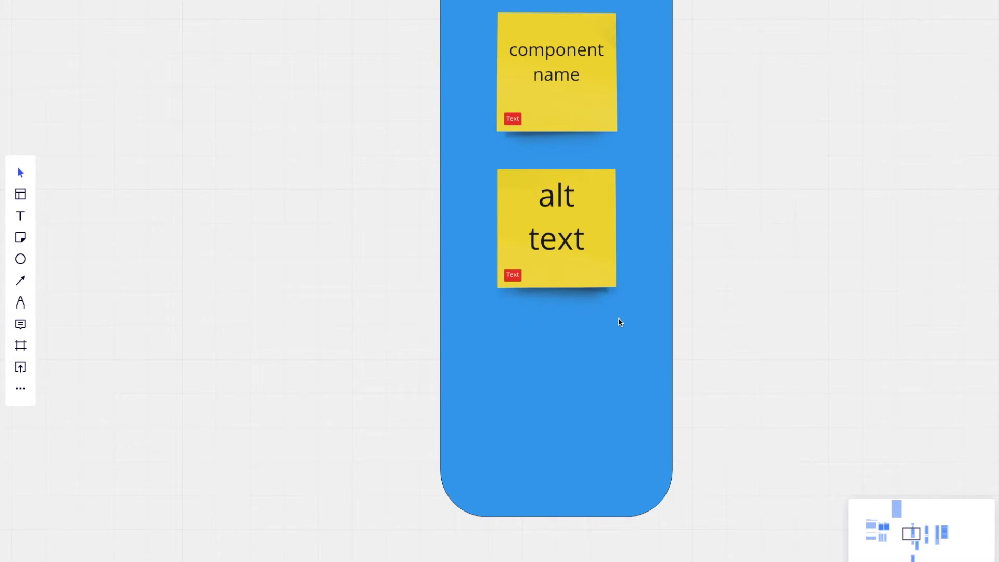
# Paste the Media sticky below alt text and rename it 'image file'.
pyautogui.hotkey('ctrl', 'v')
pyautogui.moveTo(620, 322); pyautogui.dragTo(551, 379)
pyautogui.doubleClick(551, 379)
pyautogui.write('ima')
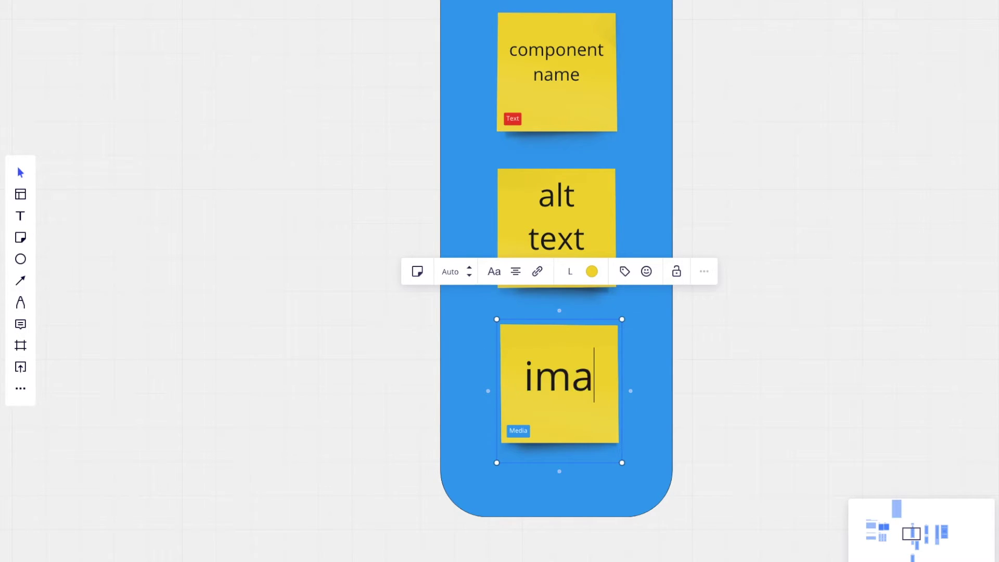
pyautogui.write('ge file')
pyautogui.press('BackSpace')
pyautogui.write('le')
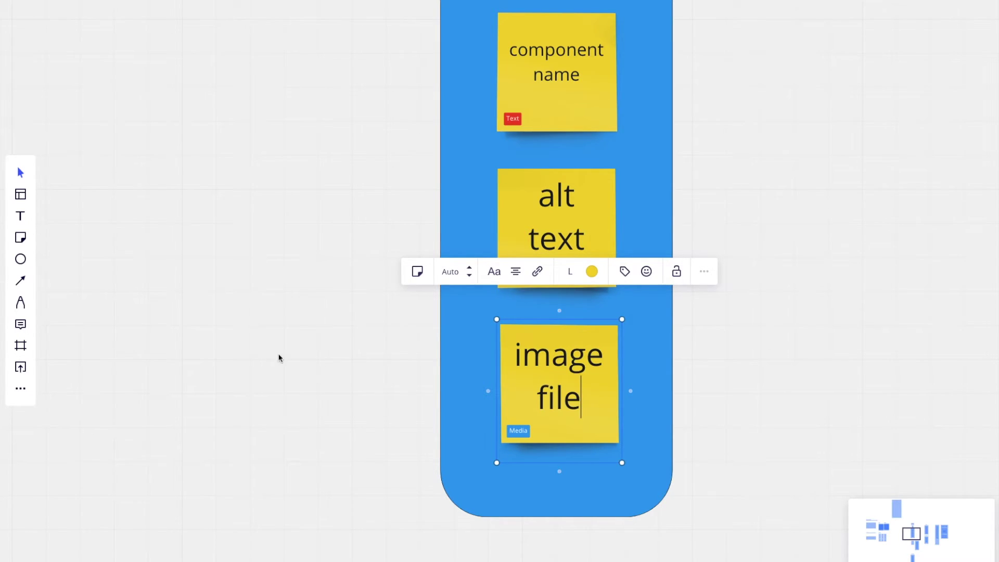
pyautogui.click(279, 358)
pyautogui.scroll(-6, 245, 343)
# Move the Image frame and its two images below the blog preview mockup.
pyautogui.moveTo(394, 405); pyautogui.dragTo(282, 139)
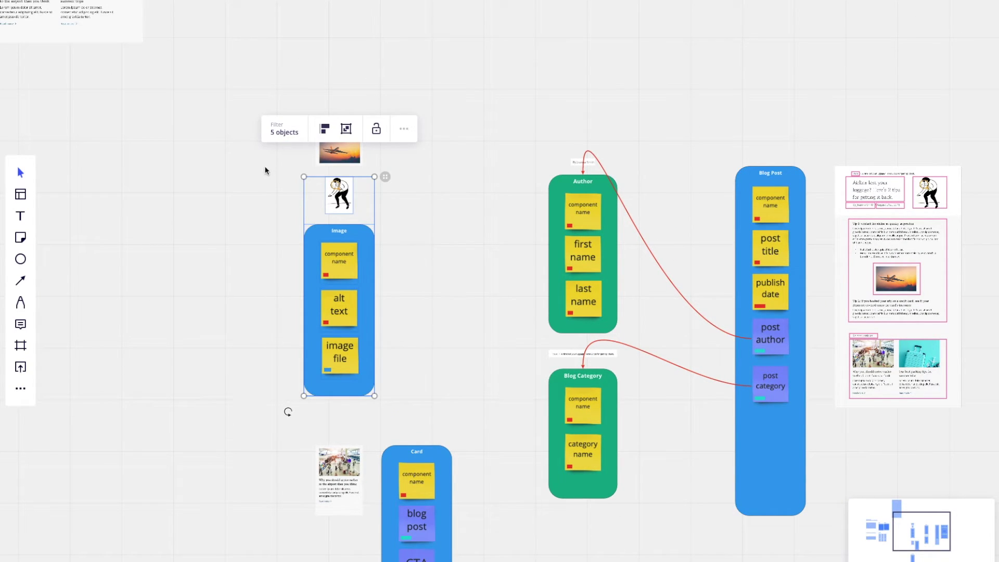
pyautogui.moveTo(255, 107); pyautogui.dragTo(435, 395)
pyautogui.hscroll(5, 434, 396)
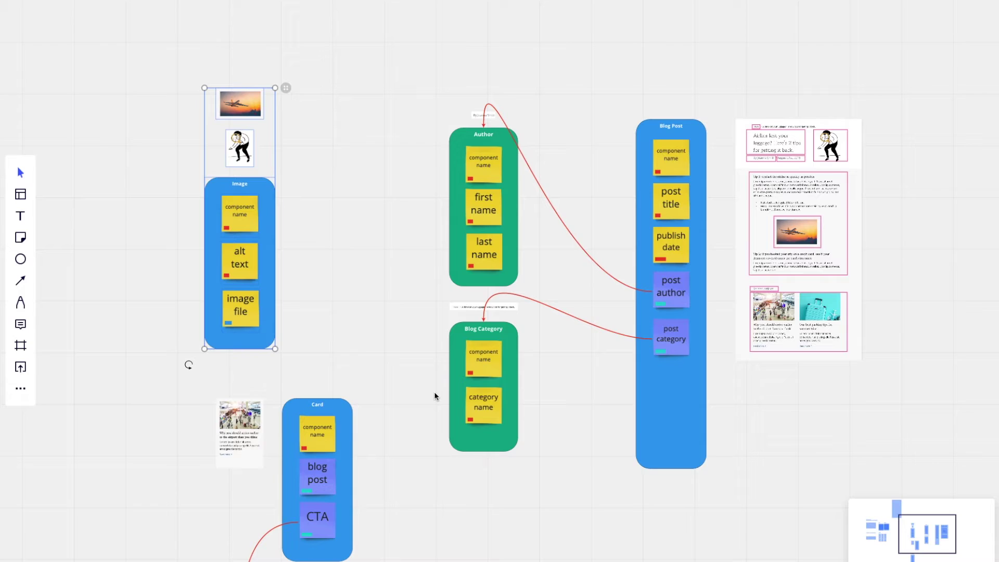
pyautogui.moveTo(194, 401); pyautogui.dragTo(723, 479)
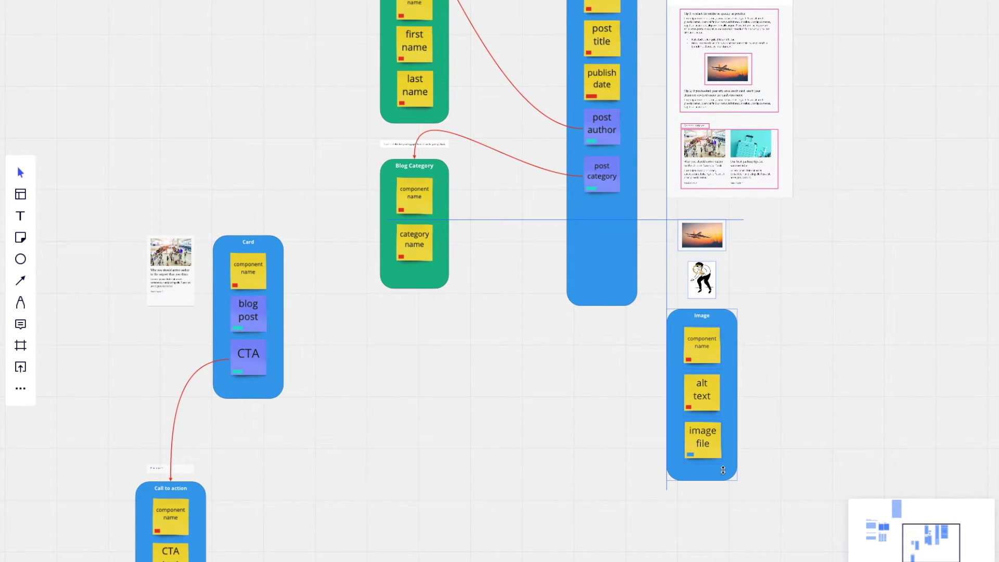
pyautogui.click(864, 385)
# Duplicate the post category sticky below itself and rename it 'featured image'.
pyautogui.click(612, 169)
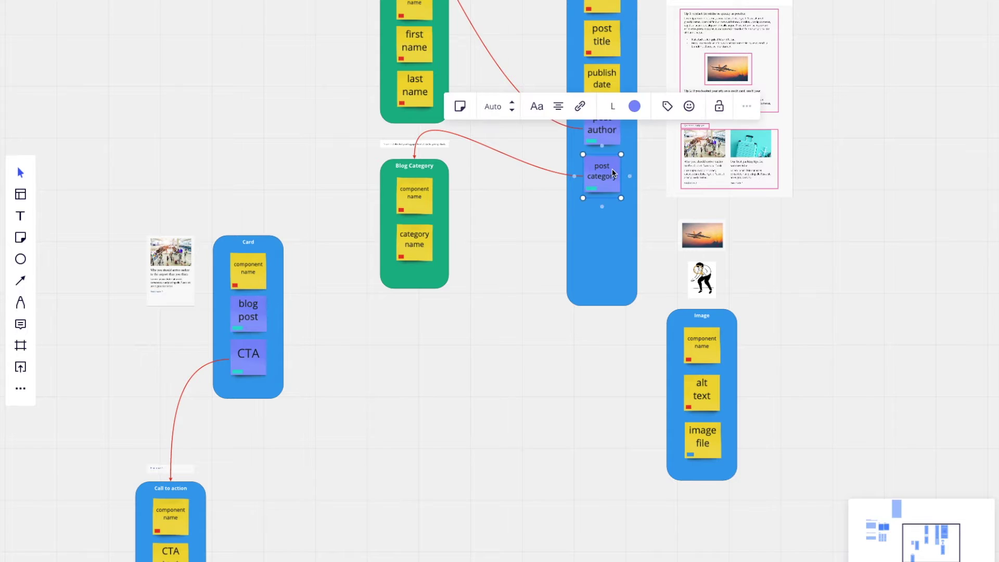
pyautogui.scroll(5, 611, 168)
pyautogui.hotkey('ctrl', 'c')
pyautogui.hotkey('ctrl', 'v')
pyautogui.moveTo(632, 159); pyautogui.dragTo(608, 296)
pyautogui.doubleClick(608, 296)
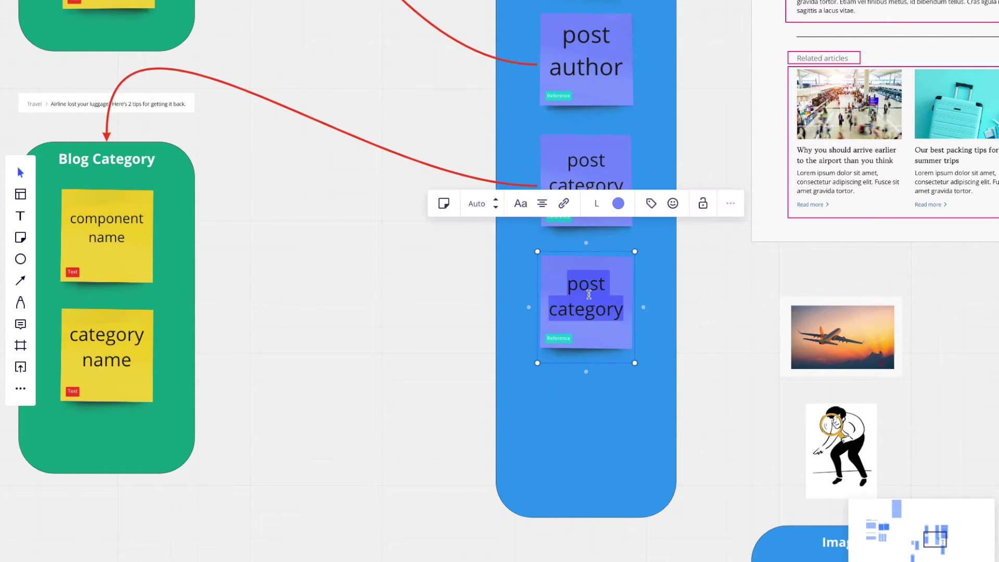
pyautogui.write('featured image')
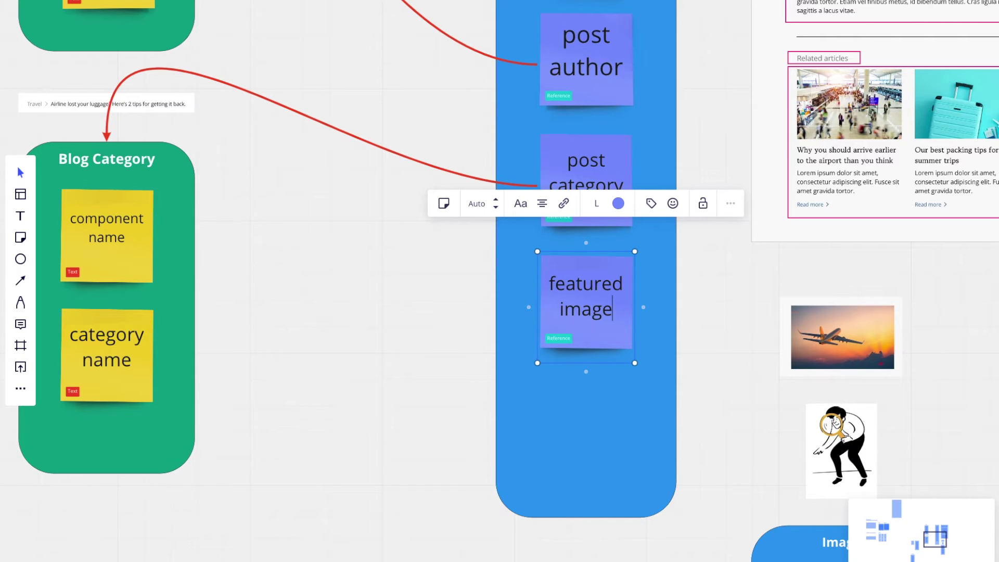
pyautogui.click(438, 308)
# Draw a connector from featured image to the Image model.
pyautogui.scroll(-2, 438, 308)
pyautogui.hscroll(5, 438, 308)
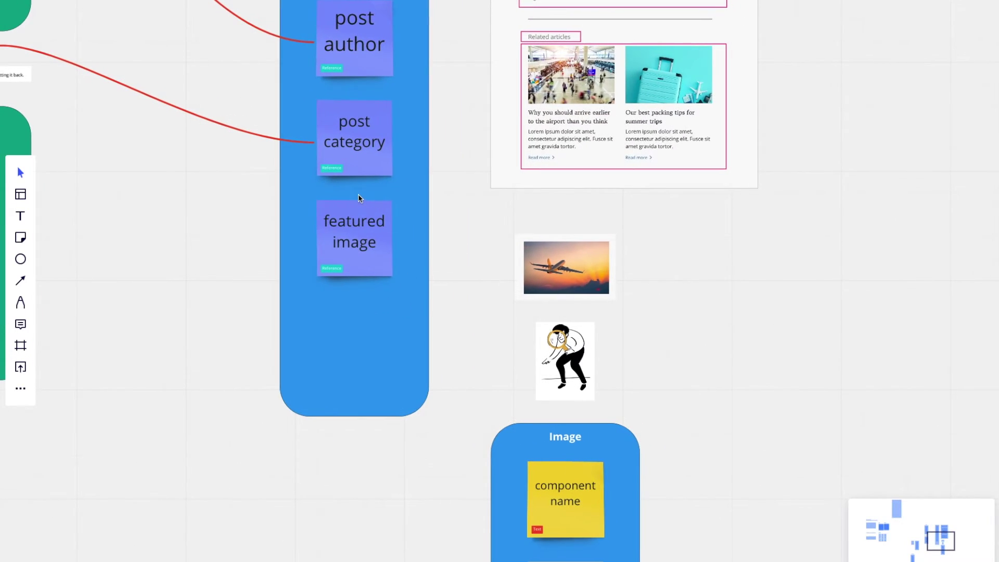
pyautogui.click(389, 243)
pyautogui.moveTo(403, 243); pyautogui.dragTo(566, 425)
pyautogui.scroll(-3, 683, 366)
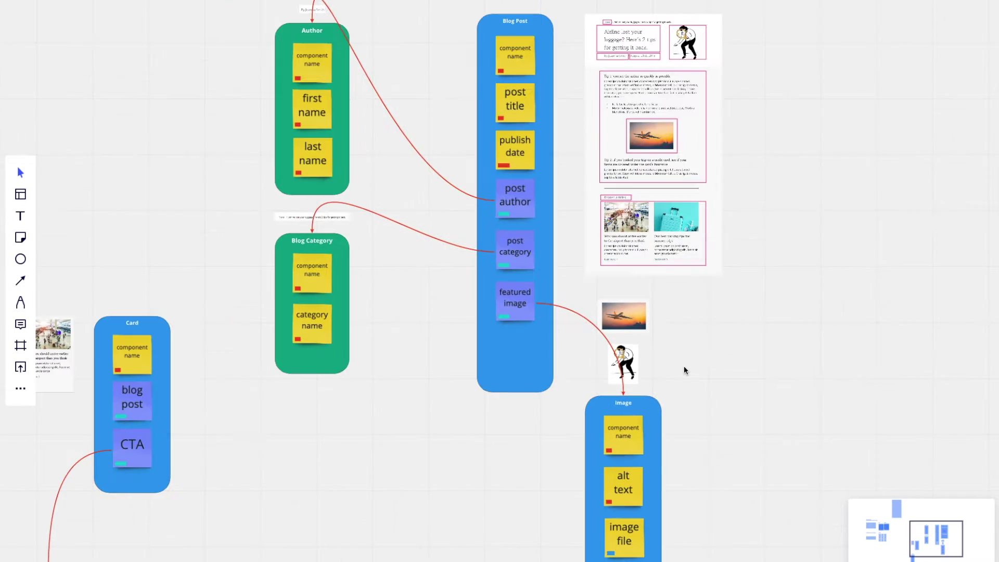
pyautogui.scroll(3, 613, 114)
pyautogui.scroll(3, 613, 115)
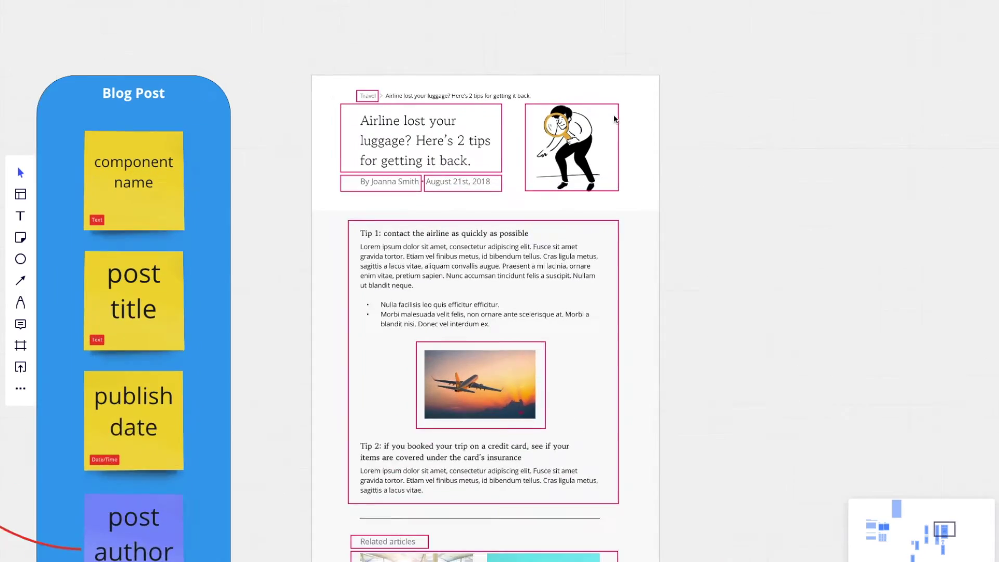
pyautogui.scroll(-3, 397, 203)
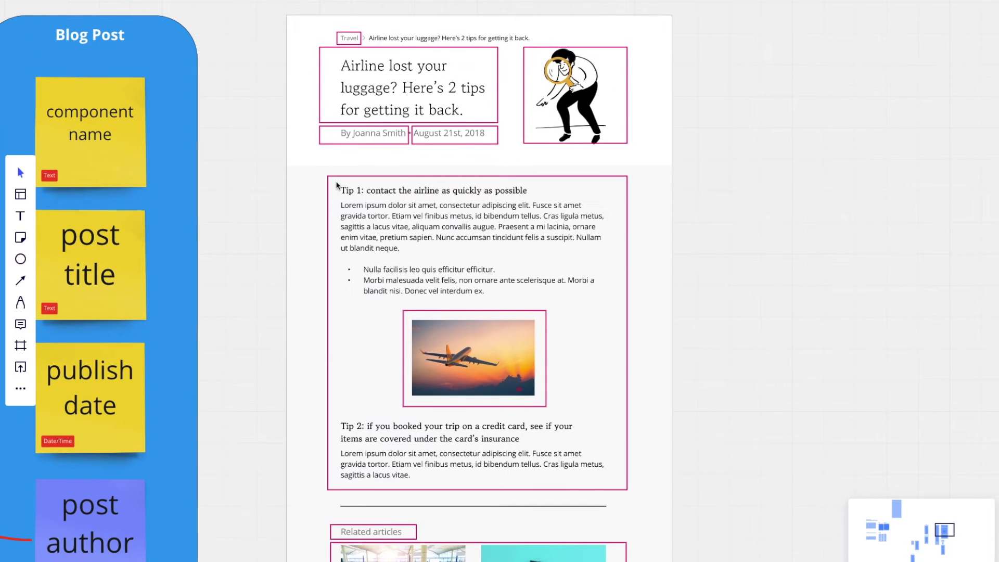
pyautogui.click(315, 186)
pyautogui.click(255, 205)
pyautogui.scroll(-5, 267, 395)
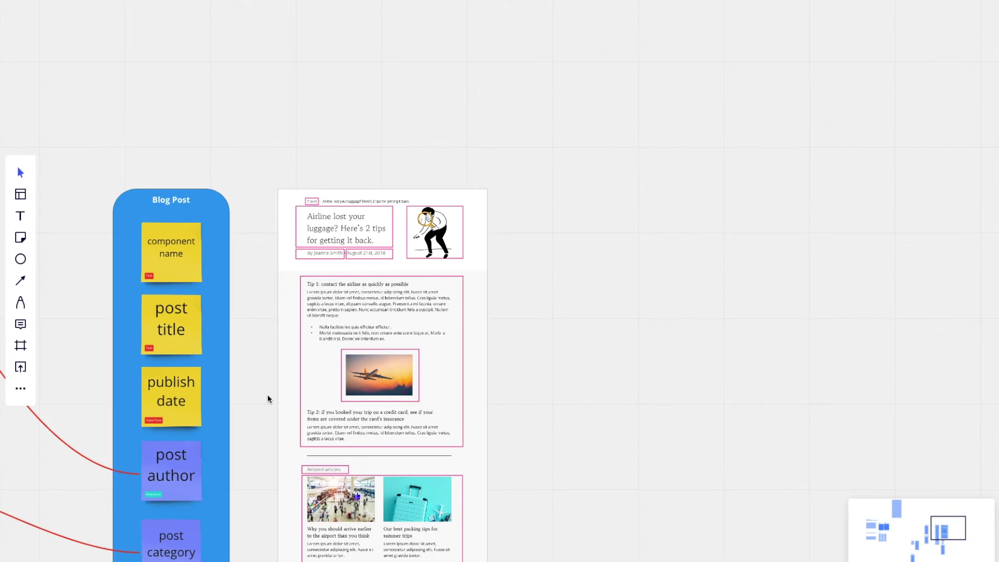
pyautogui.scroll(-5, 267, 394)
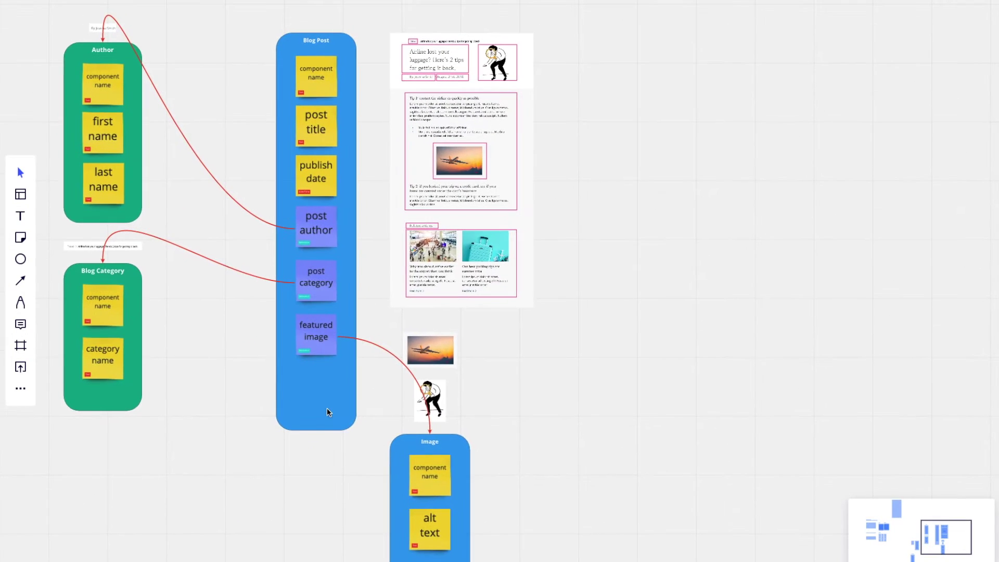
pyautogui.click(313, 420)
pyautogui.moveTo(313, 429); pyautogui.dragTo(312, 519)
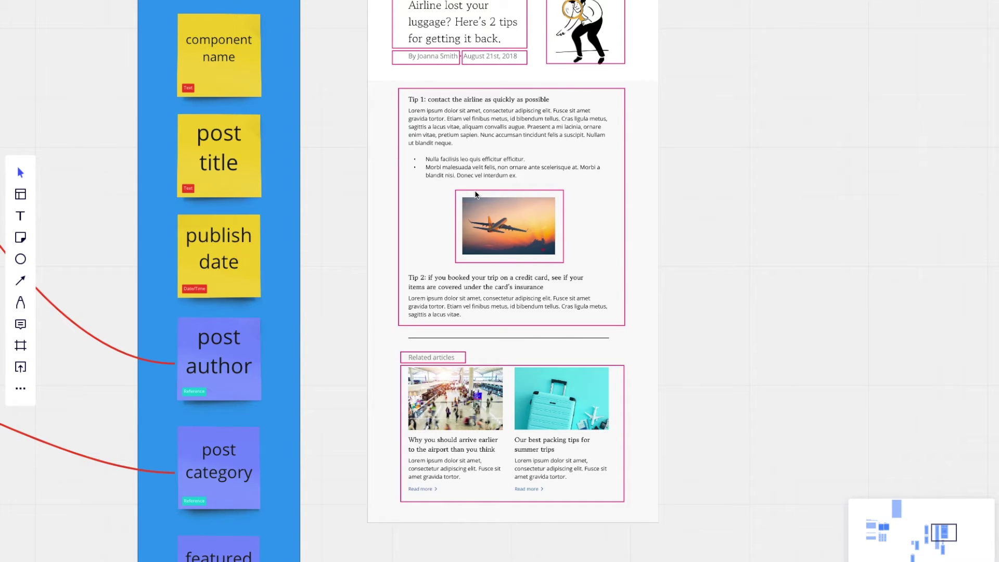
pyautogui.scroll(-2, 686, 119)
pyautogui.scroll(4, 596, 128)
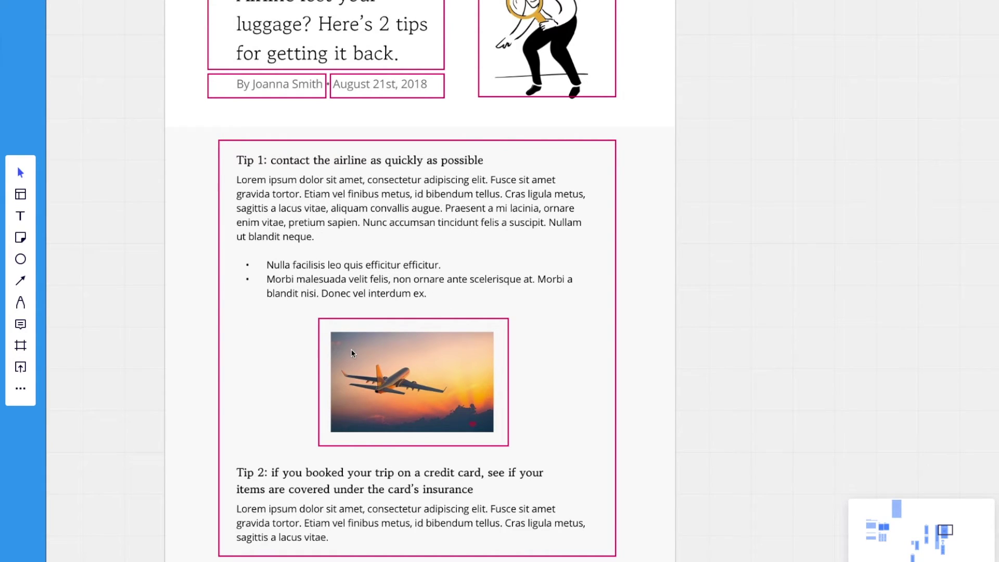
pyautogui.scroll(-5, 447, 364)
pyautogui.scroll(-6, 448, 366)
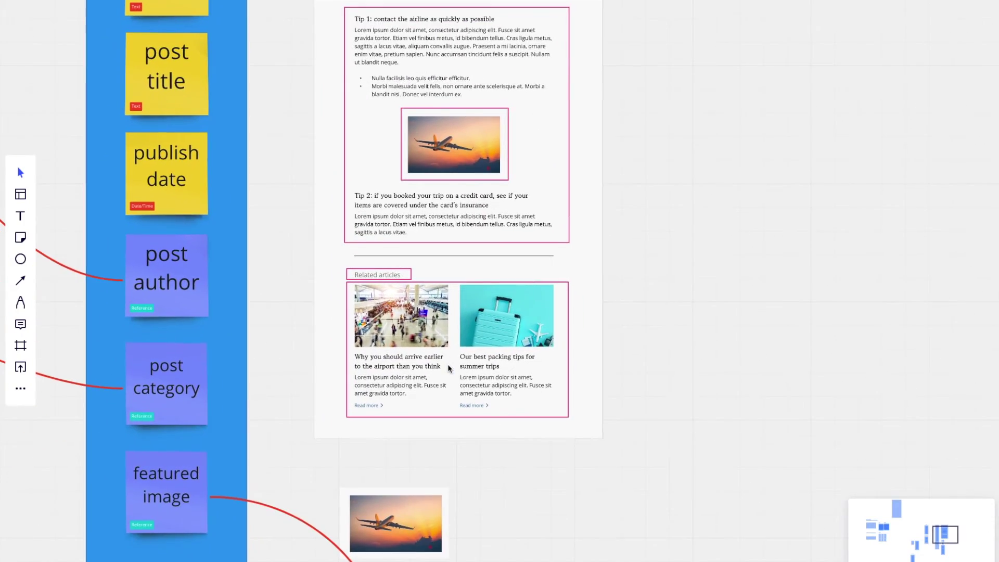
pyautogui.scroll(-2, 289, 289)
# Pick the Rich Text sticky in the field types grid.
pyautogui.scroll(-3, 289, 287)
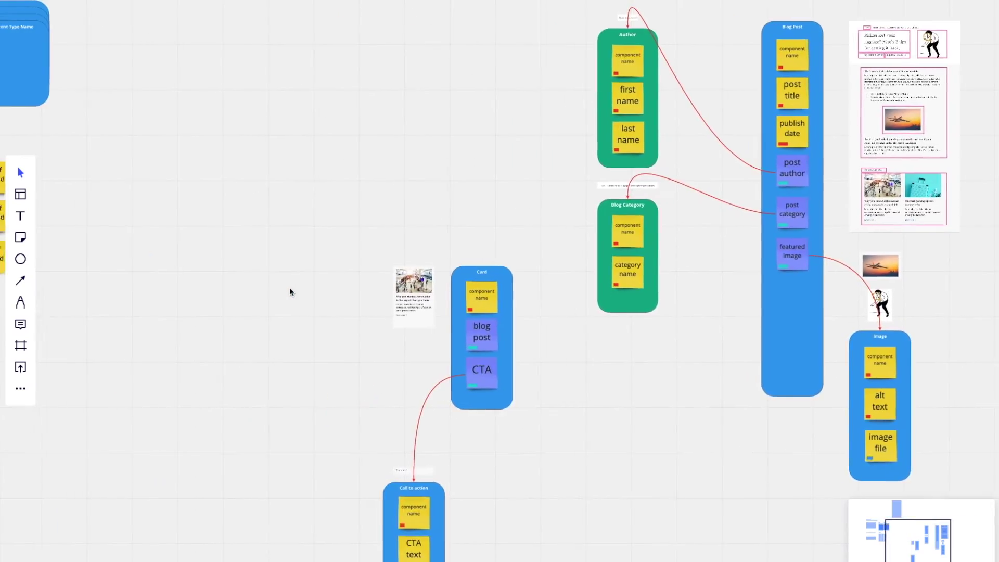
pyautogui.hscroll(-10, 289, 287)
pyautogui.scroll(5, 393, 238)
pyautogui.scroll(2, 393, 238)
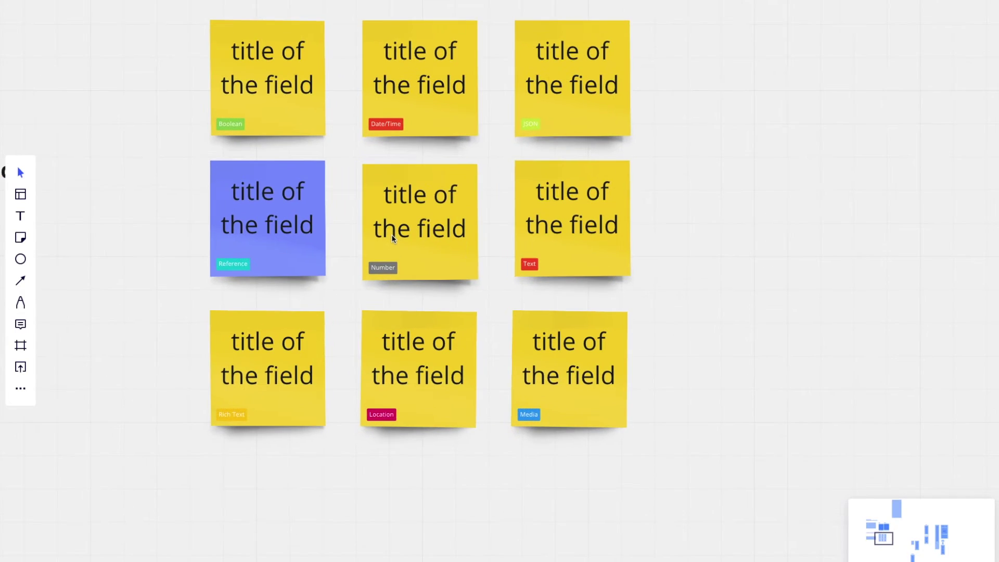
pyautogui.click(280, 371)
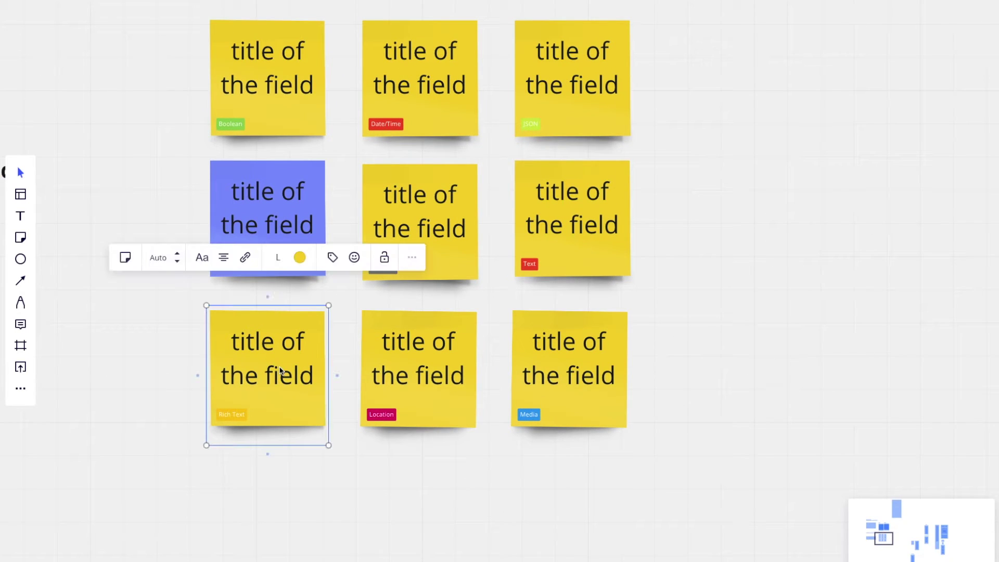
# Paste the Rich Text sticky under featured image and rename it 'post body'.
pyautogui.scroll(-3, 280, 370)
pyautogui.hscroll(10, 280, 370)
pyautogui.hscroll(8, 280, 370)
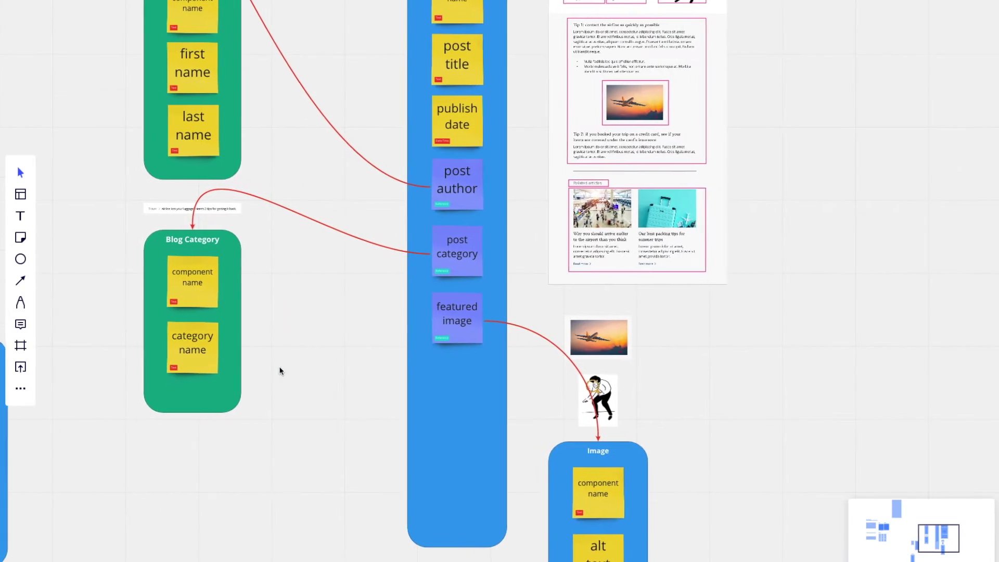
pyautogui.scroll(4, 435, 397)
pyautogui.hotkey('ctrl', 'v')
pyautogui.moveTo(413, 385); pyautogui.dragTo(449, 378)
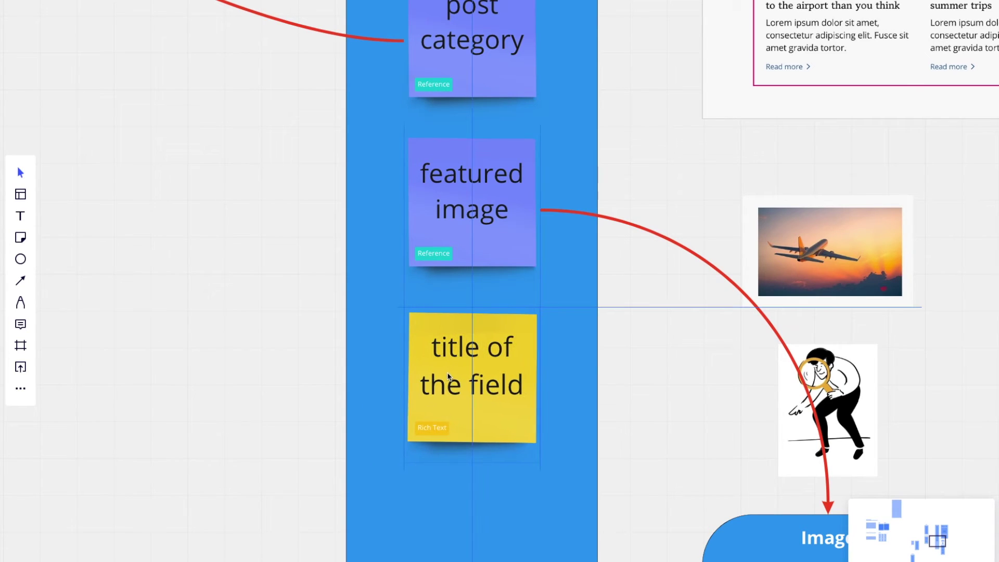
pyautogui.doubleClick(457, 368)
pyautogui.write('post body')
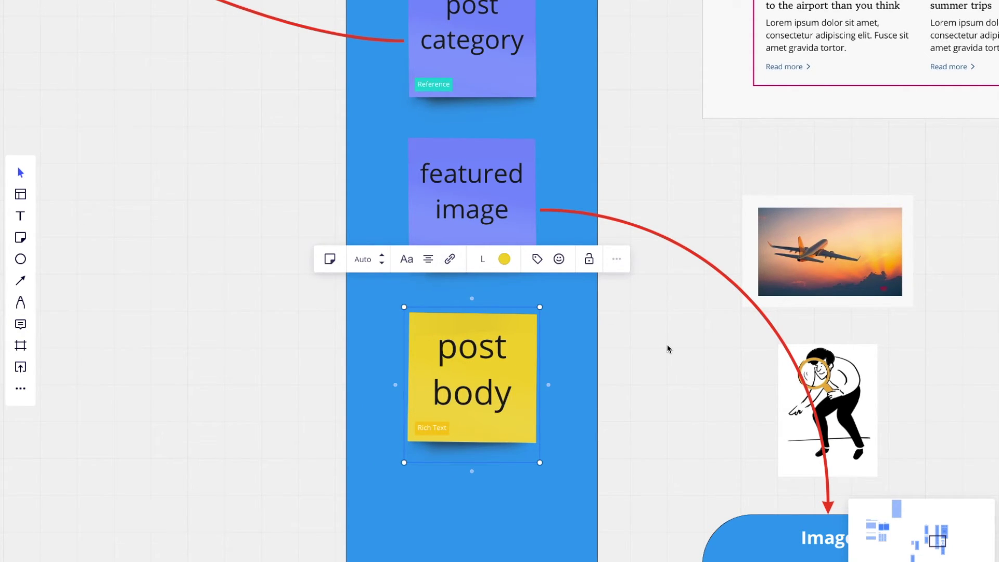
# Select the post body sticky and drag on the board near it.
pyautogui.scroll(-5, 668, 349)
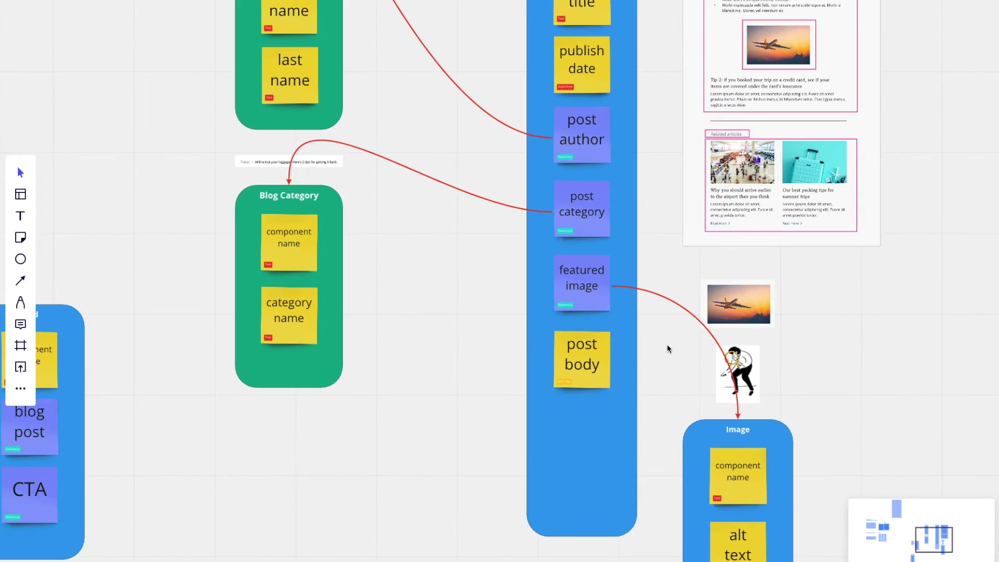
pyautogui.hscroll(5, 668, 348)
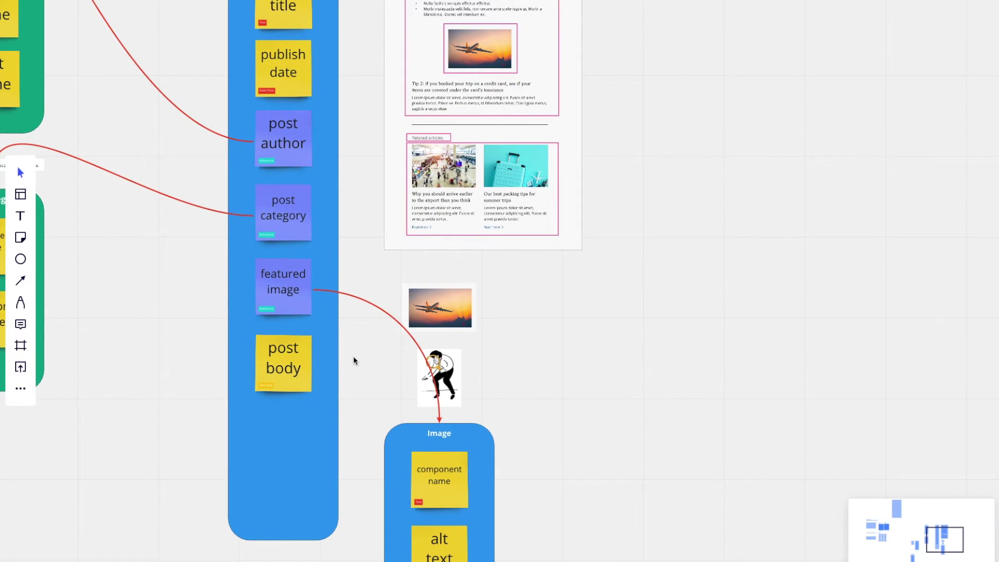
pyautogui.click(295, 364)
pyautogui.scroll(-2, 295, 365)
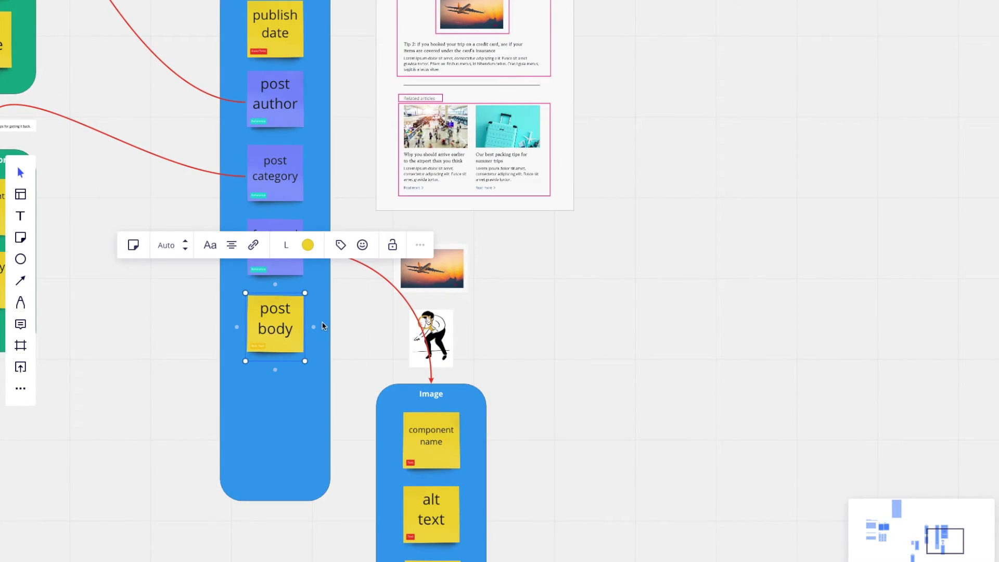
pyautogui.moveTo(313, 328); pyautogui.dragTo(431, 385)
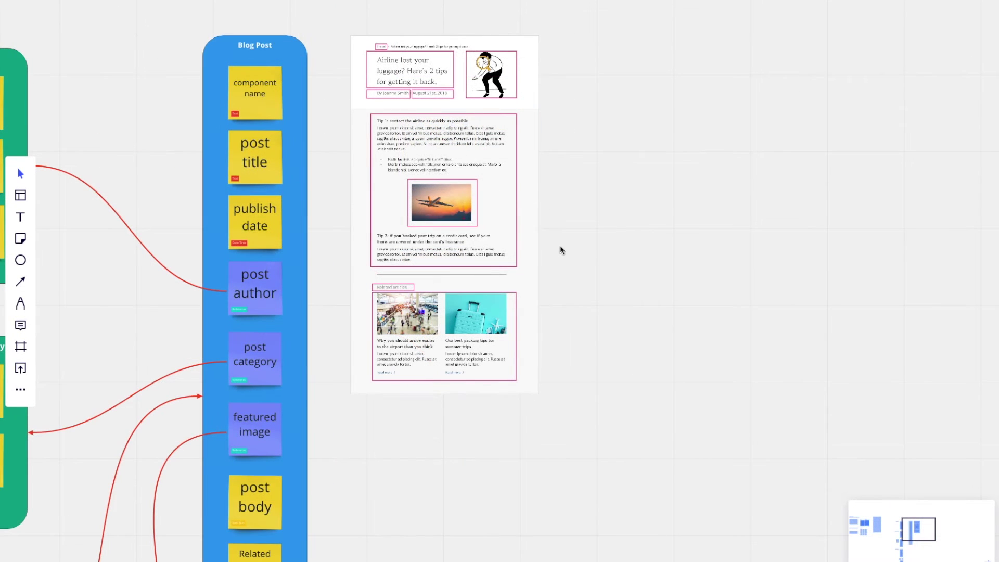
pyautogui.scroll(5, 498, 248)
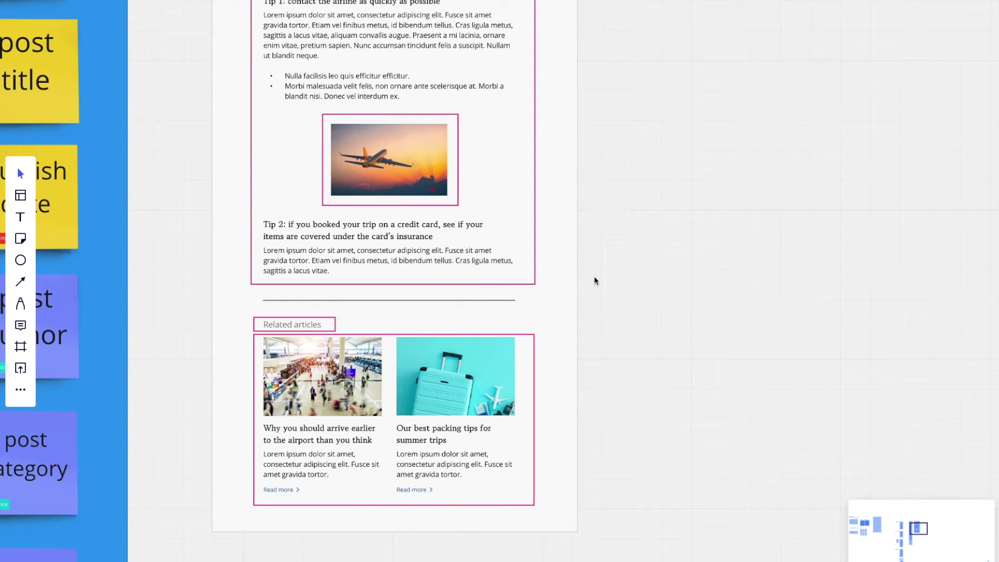
pyautogui.scroll(-4, 595, 281)
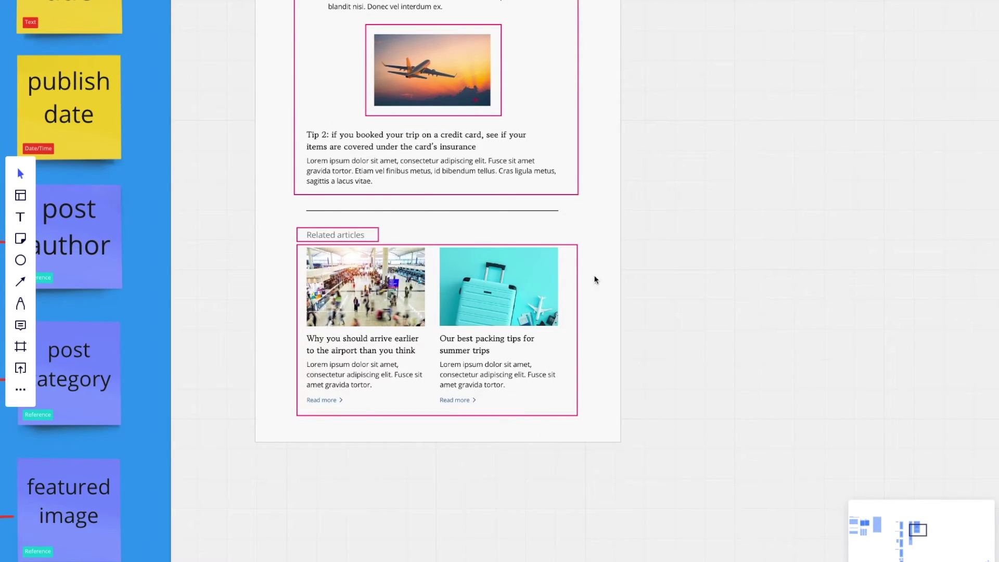
pyautogui.scroll(-3, 479, 314)
pyautogui.hscroll(-5, 479, 315)
pyautogui.scroll(4, 479, 315)
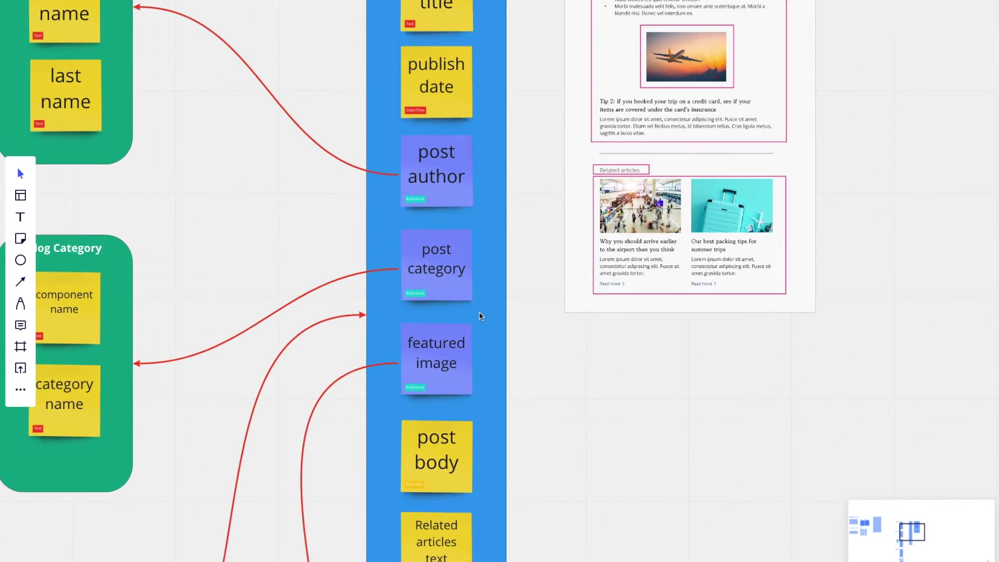
pyautogui.scroll(-6, 323, 425)
pyautogui.hscroll(-2, 323, 425)
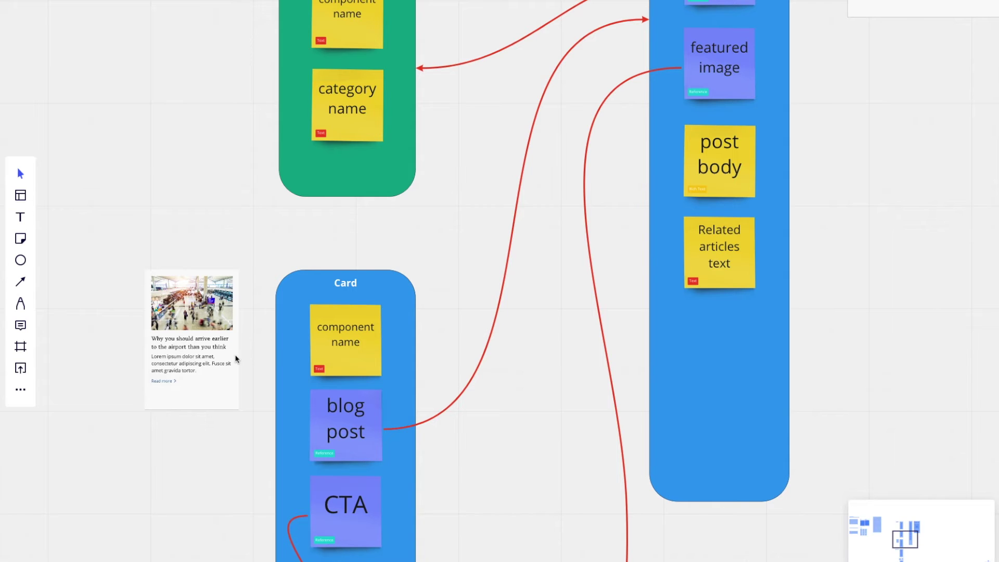
pyautogui.scroll(5, 202, 262)
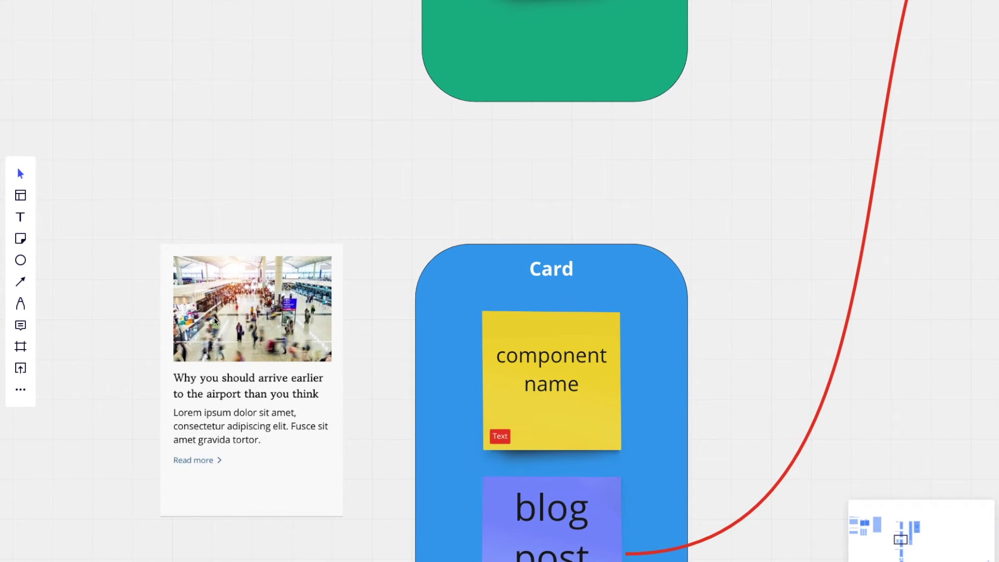
pyautogui.scroll(-2, 244, 424)
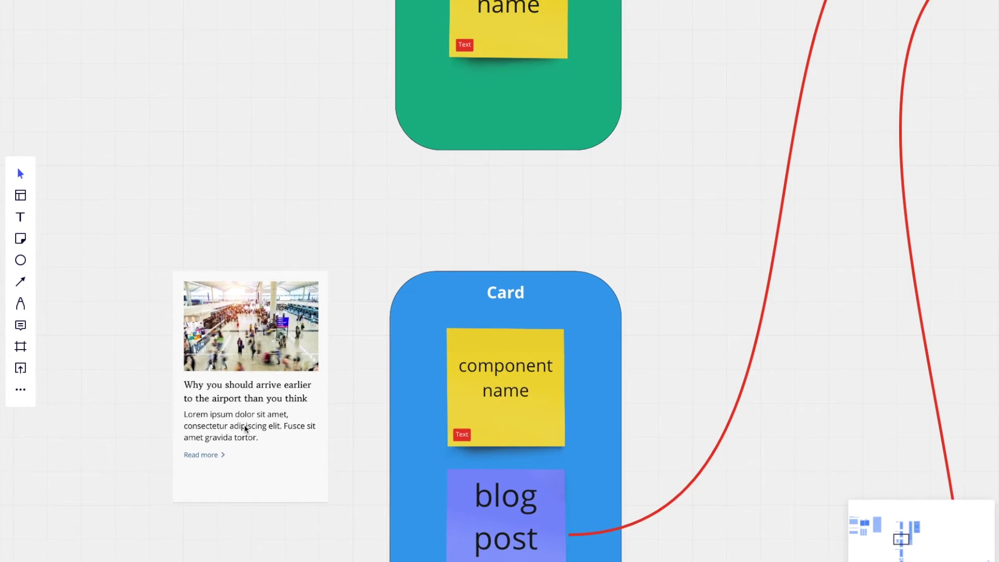
pyautogui.scroll(-3, 245, 424)
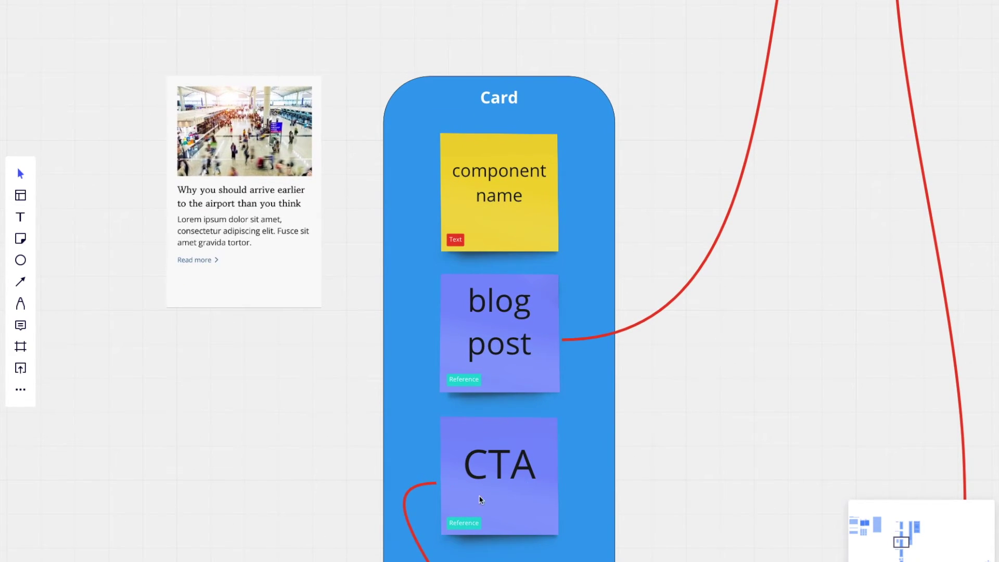
pyautogui.scroll(-5, 352, 305)
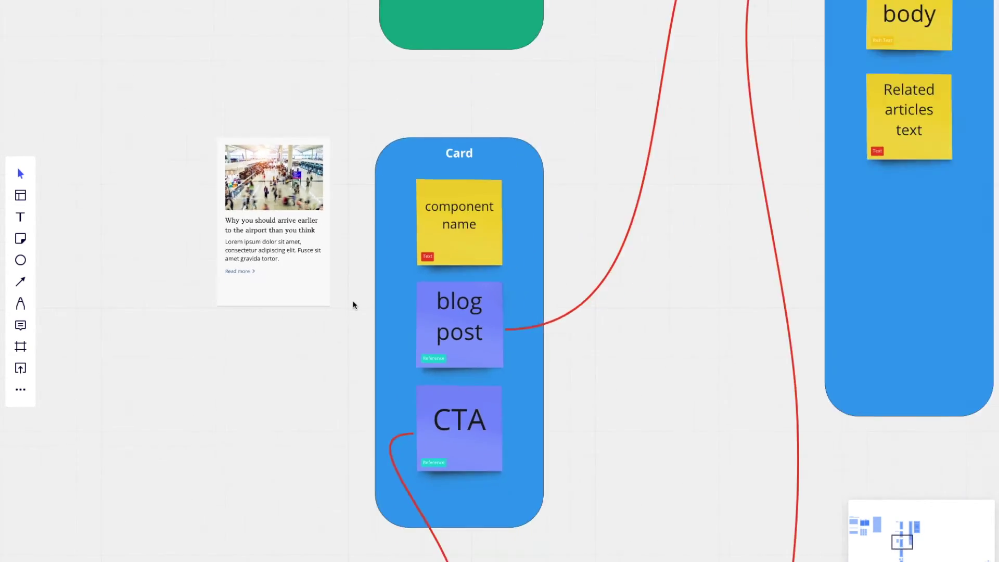
pyautogui.hscroll(3, 353, 305)
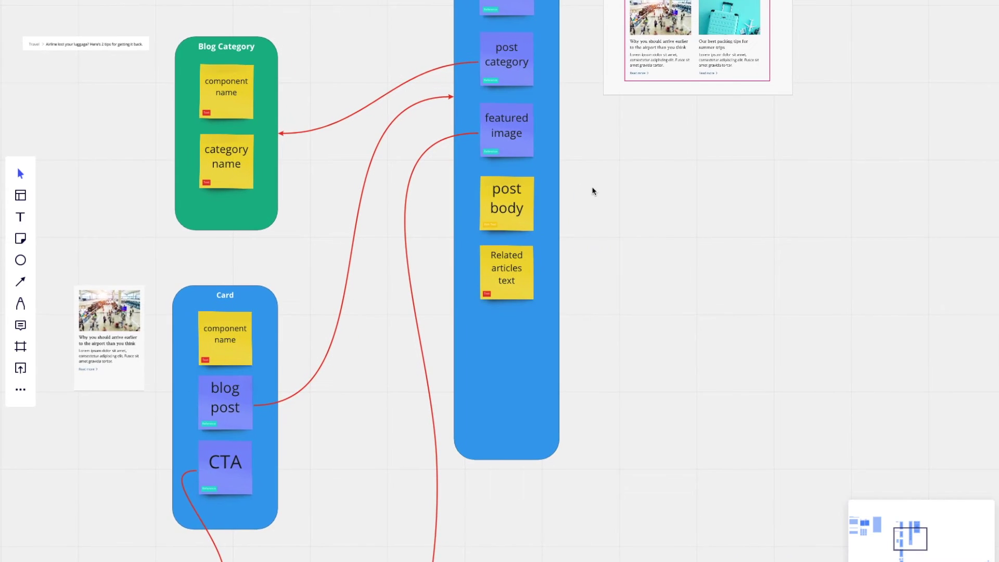
pyautogui.hscroll(5, 681, 107)
pyautogui.scroll(3, 682, 108)
pyautogui.scroll(3, 505, 208)
pyautogui.hscroll(-2, 505, 208)
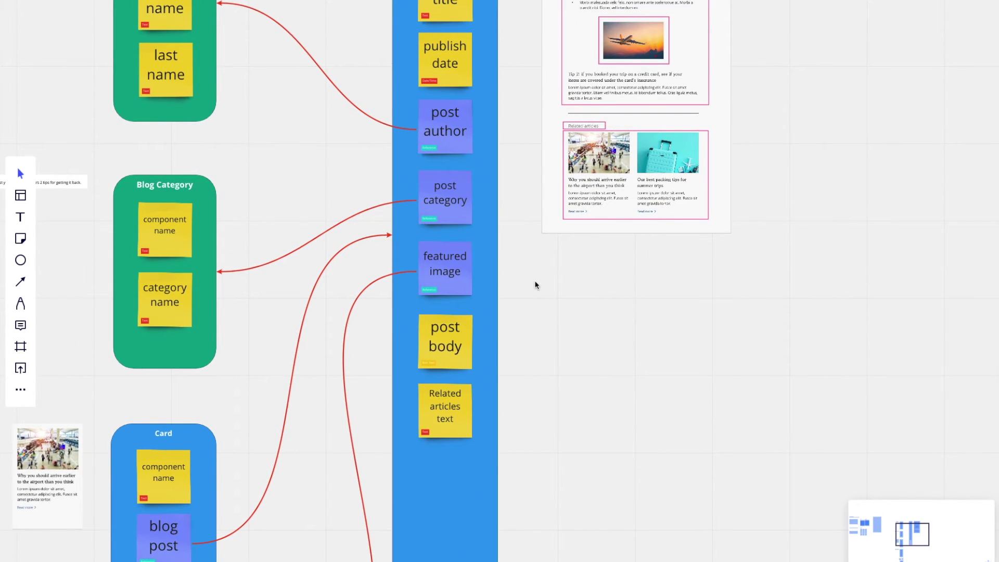
pyautogui.scroll(-3, 458, 329)
pyautogui.hscroll(-2, 458, 329)
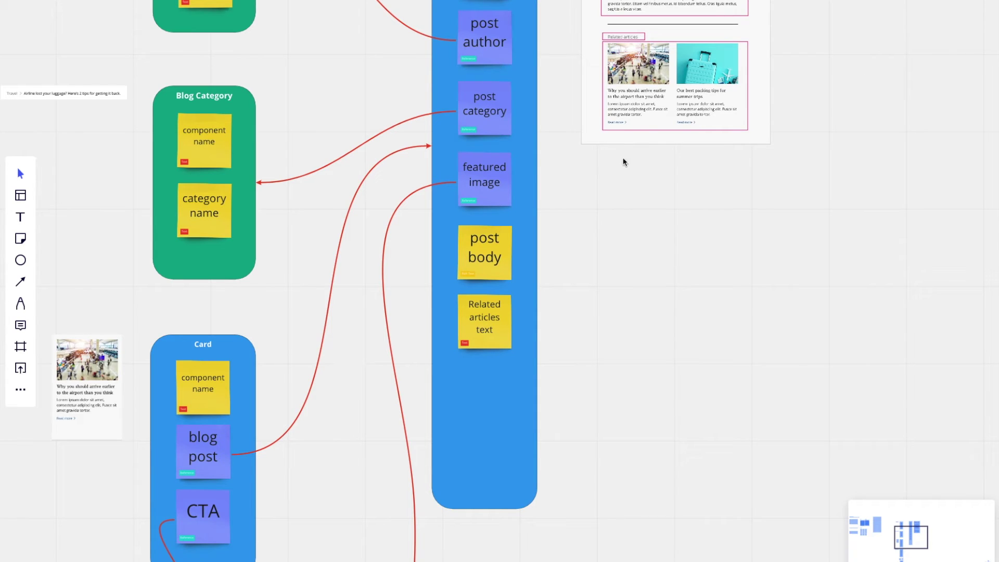
pyautogui.scroll(5, 551, 272)
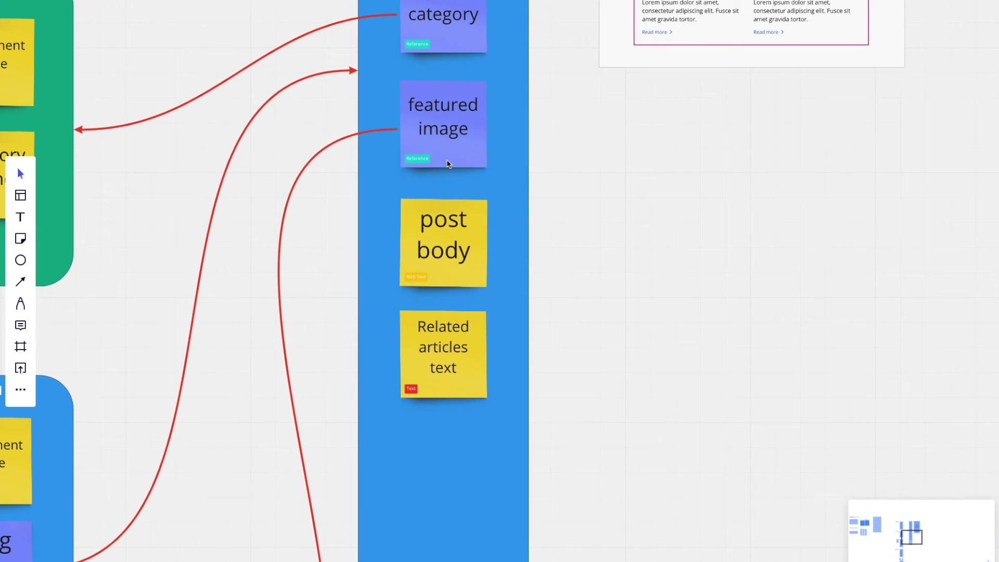
pyautogui.click(448, 163)
# Paste a featured image copy at the end of Blog Post and rename it 'related articles'.
pyautogui.click(447, 462)
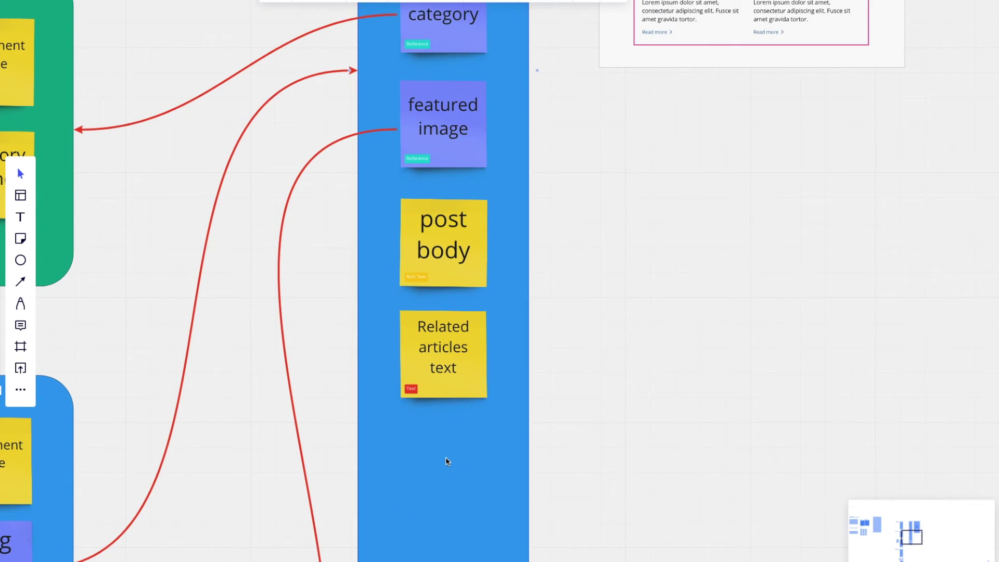
pyautogui.hotkey('ctrl', 'v')
pyautogui.moveTo(471, 475); pyautogui.dragTo(454, 479)
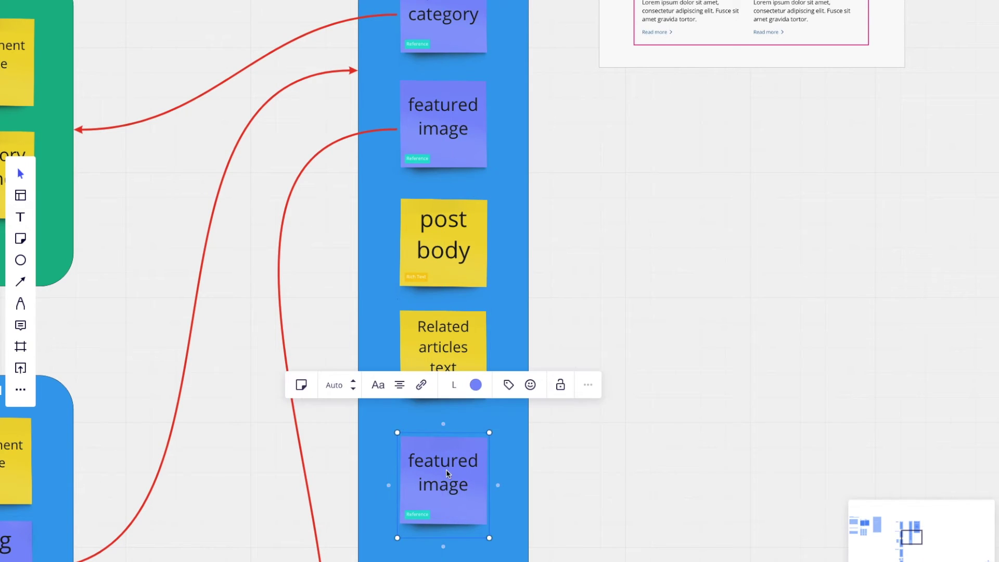
pyautogui.doubleClick(448, 471)
pyautogui.write('rela')
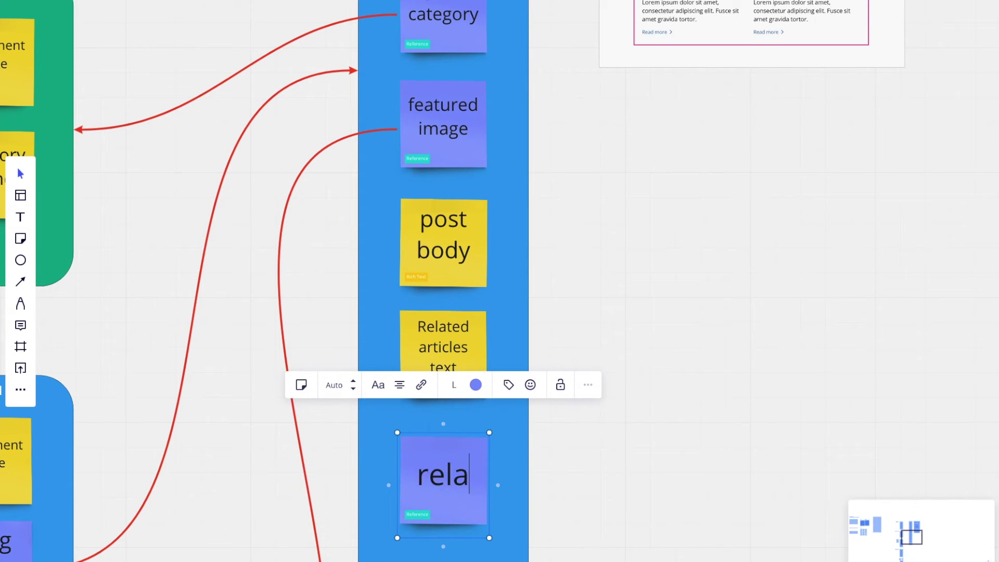
pyautogui.write('ted articles')
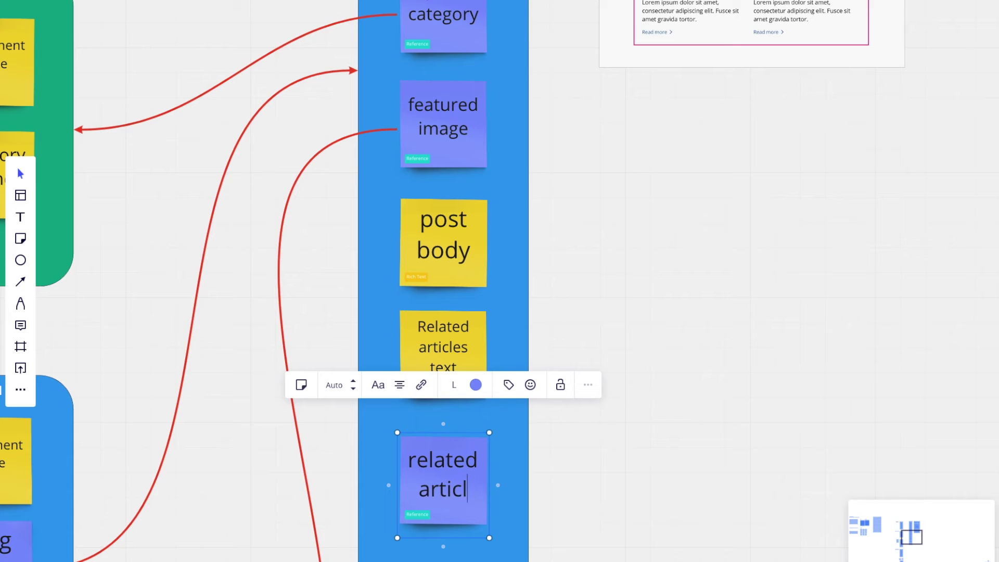
pyautogui.click(624, 436)
# Delete the old vertical connector and link related articles to the Card's blog post sticky.
pyautogui.scroll(-3, 624, 436)
pyautogui.scroll(-2, 624, 435)
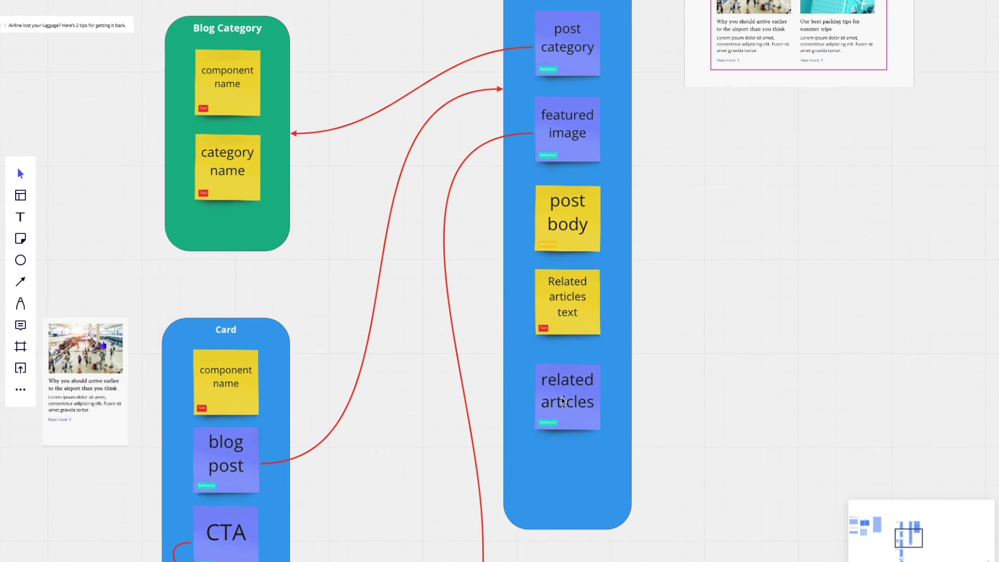
pyautogui.click(536, 401)
pyautogui.click(523, 402)
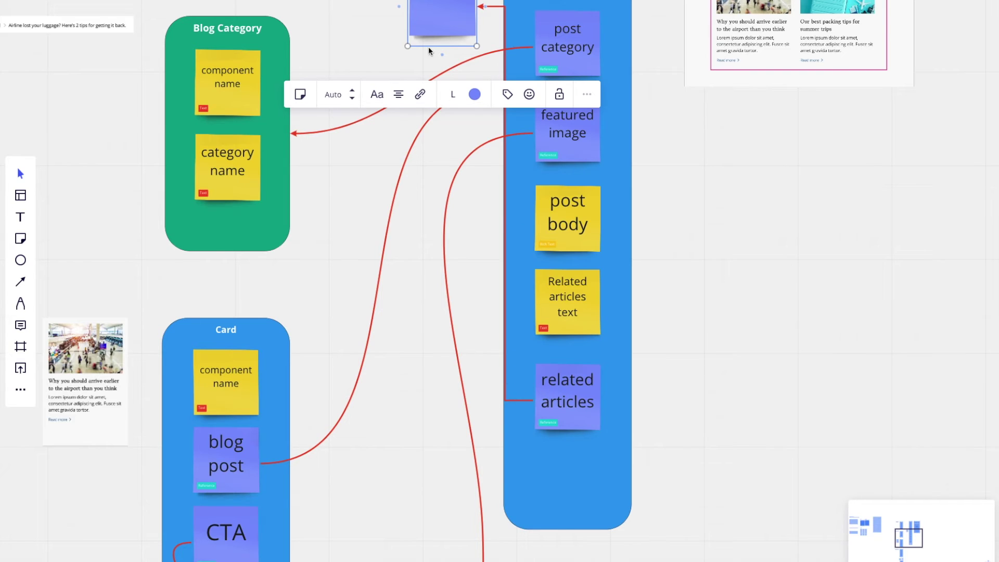
pyautogui.click(504, 193)
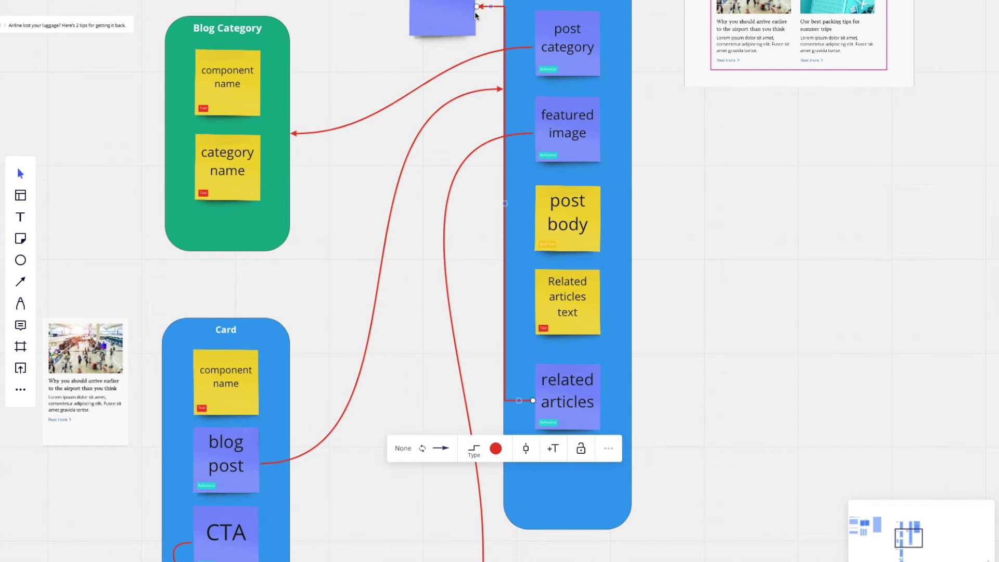
pyautogui.press('Delete')
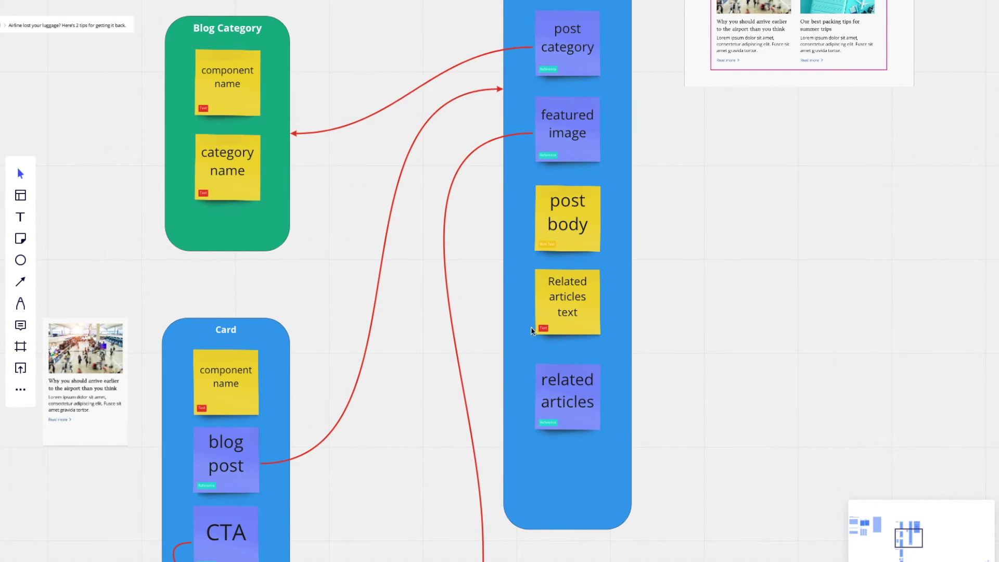
pyautogui.click(544, 388)
pyautogui.moveTo(525, 401); pyautogui.dragTo(293, 476)
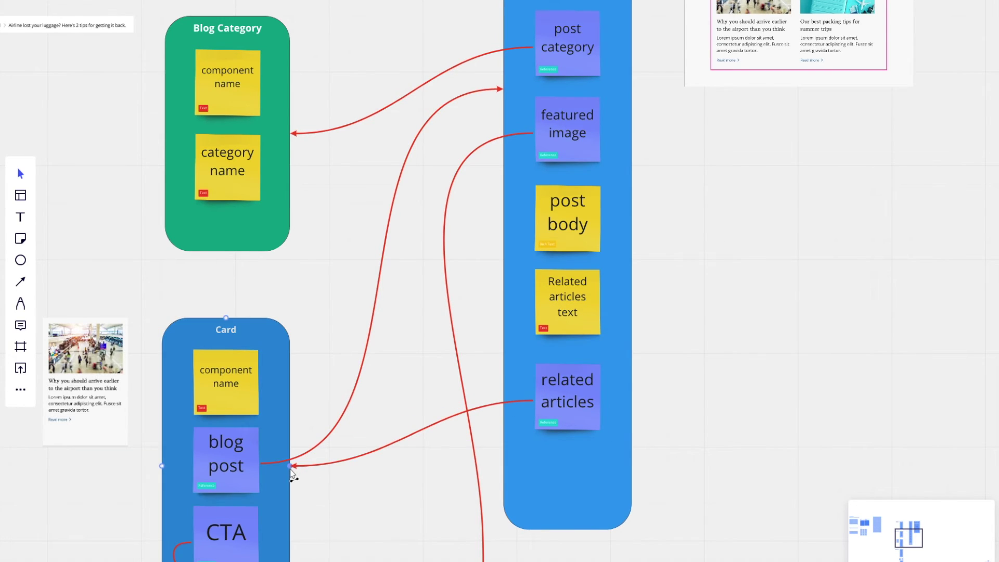
pyautogui.click(305, 290)
pyautogui.hscroll(10, 329, 340)
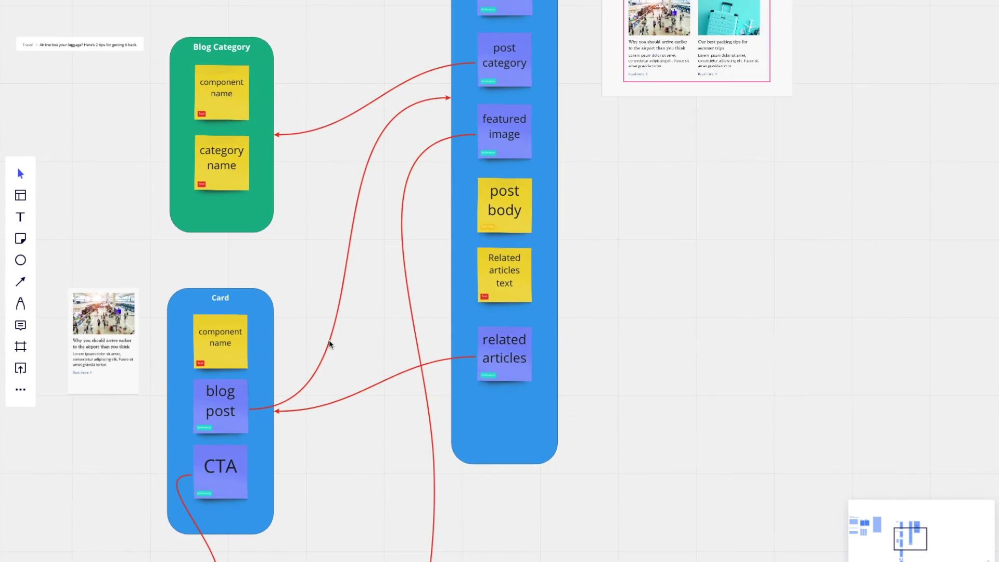
pyautogui.scroll(5, 329, 339)
pyautogui.scroll(5, 411, 153)
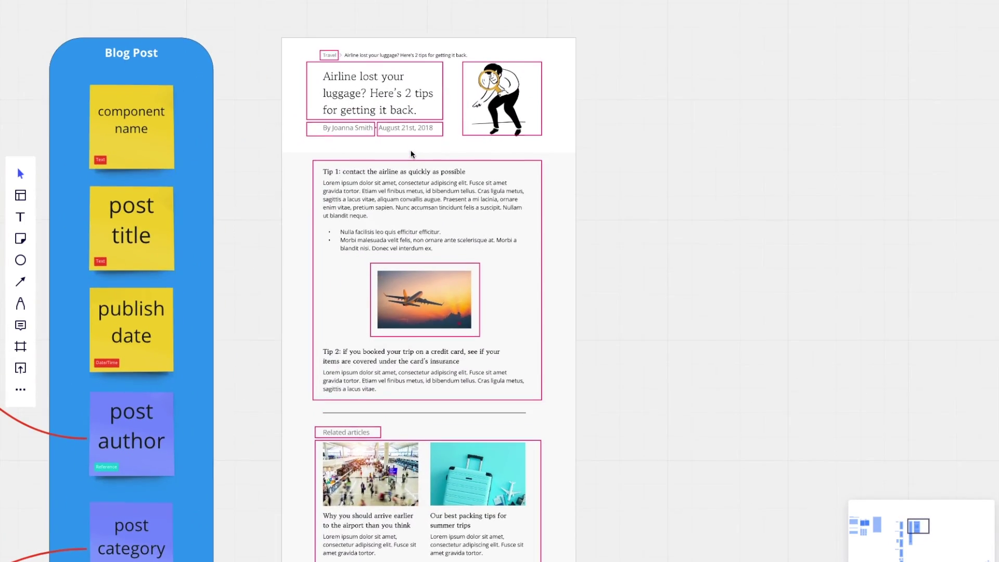
pyautogui.scroll(1, 283, 273)
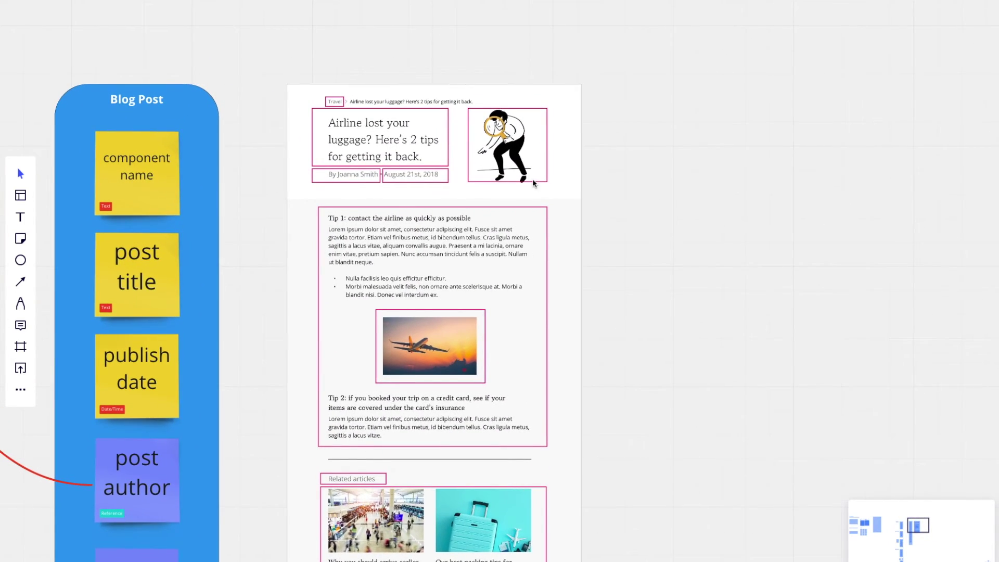
pyautogui.scroll(3, 283, 273)
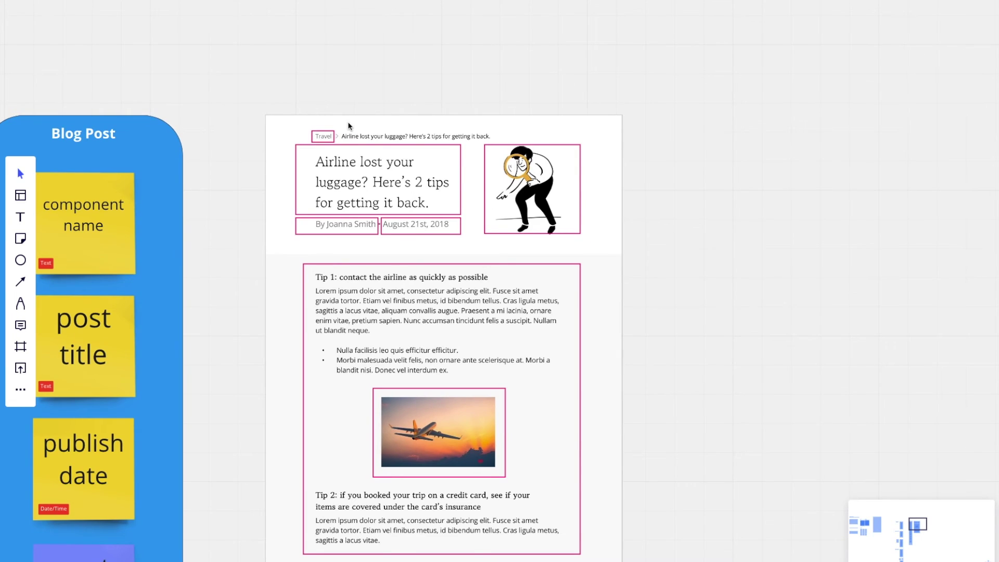
pyautogui.scroll(4, 348, 120)
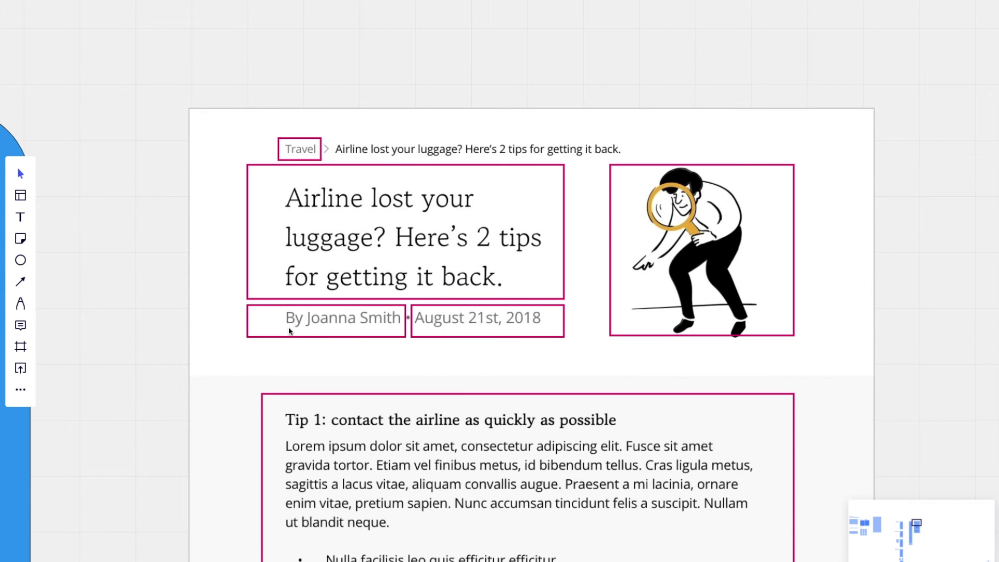
pyautogui.hscroll(-2, 411, 327)
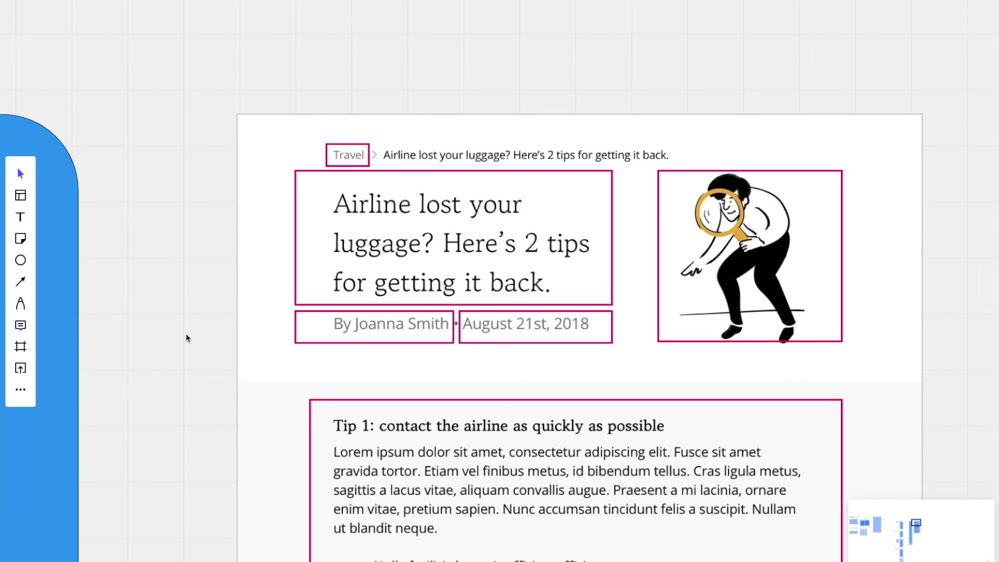
pyautogui.click(380, 340)
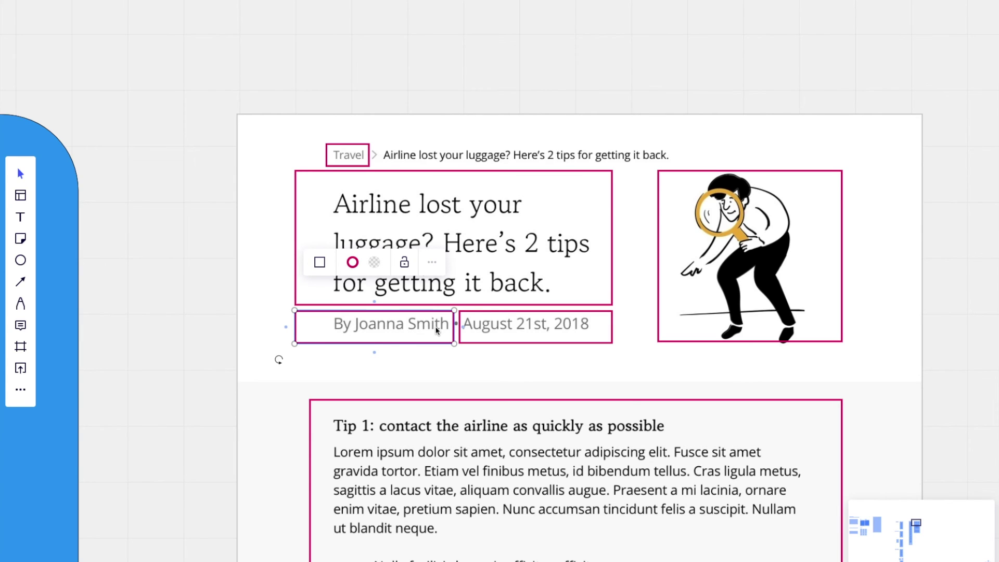
pyautogui.click(199, 350)
pyautogui.scroll(-3, 199, 350)
pyautogui.scroll(-5, 199, 351)
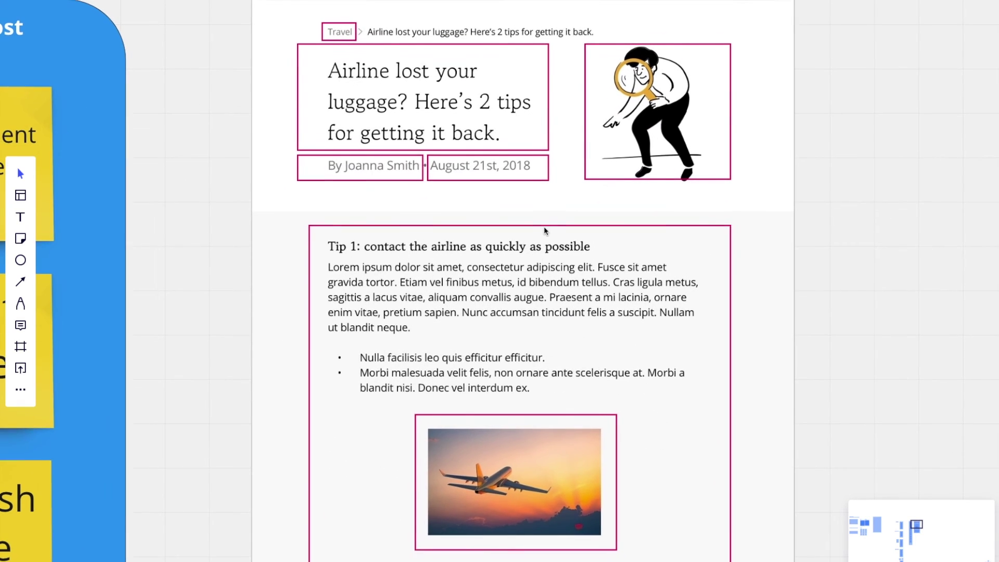
pyautogui.hscroll(5, 544, 226)
pyautogui.scroll(4, 544, 226)
pyautogui.scroll(5, 501, 189)
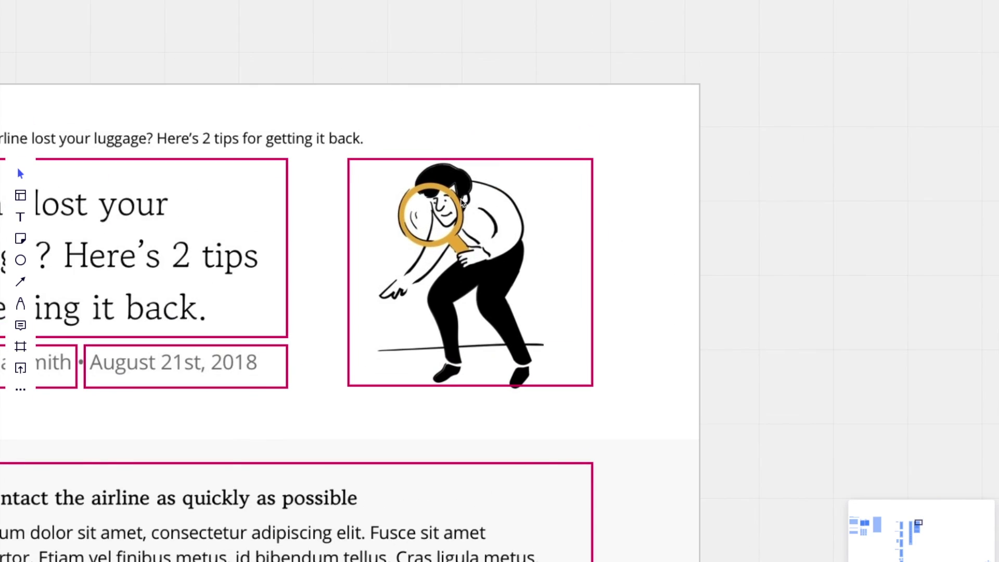
pyautogui.scroll(-2, 509, 219)
pyautogui.scroll(-1, 509, 219)
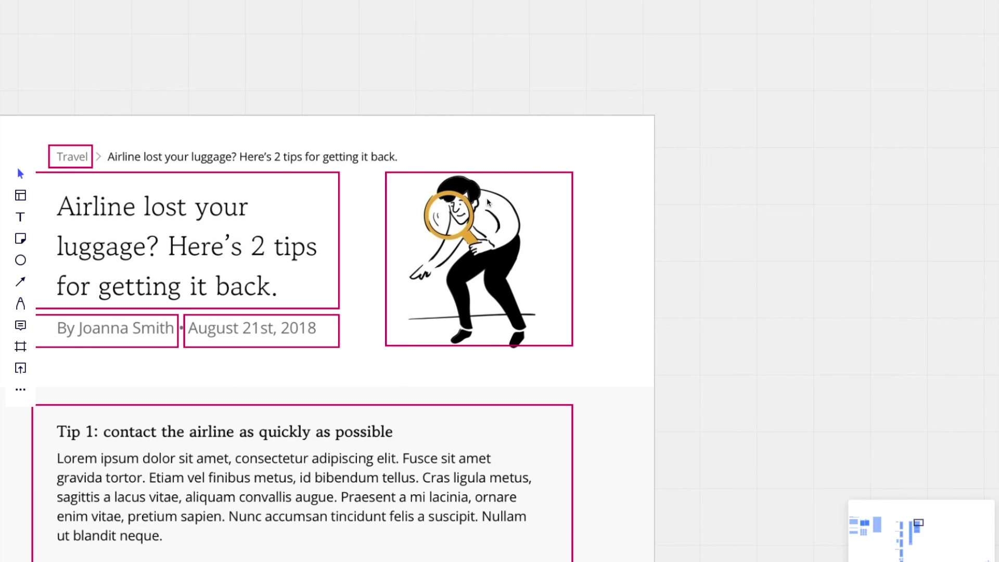
pyautogui.scroll(-3, 487, 202)
pyautogui.hscroll(-1, 488, 202)
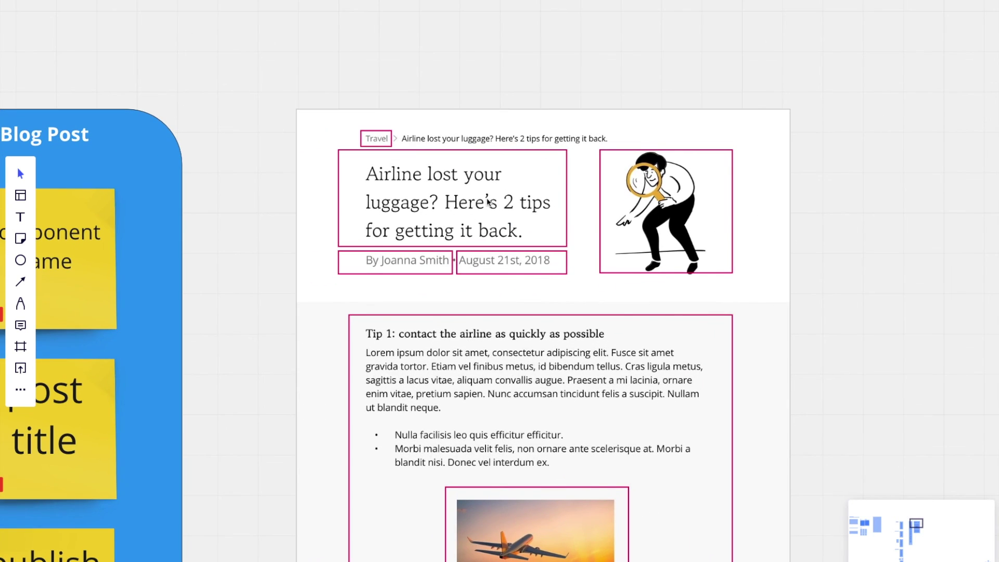
pyautogui.scroll(-2, 487, 202)
pyautogui.hscroll(-5, 487, 202)
pyautogui.scroll(-3, 488, 201)
pyautogui.scroll(-10, 487, 202)
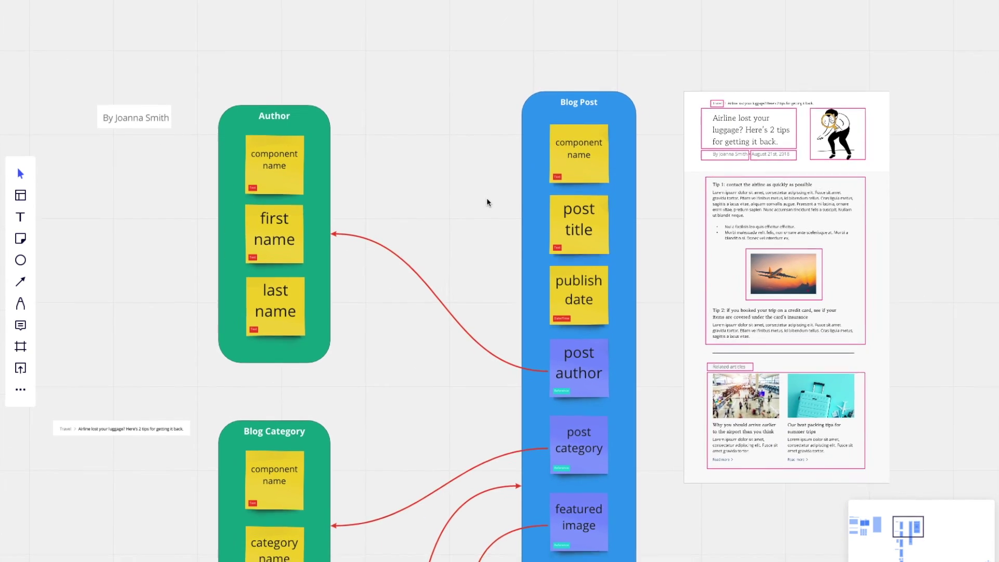
pyautogui.scroll(-10, 488, 202)
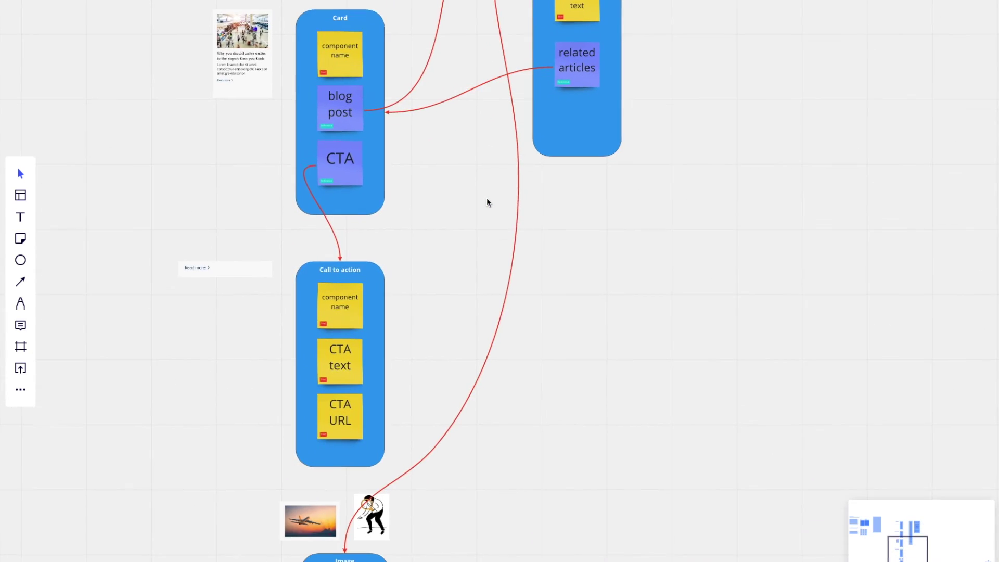
pyautogui.scroll(-2, 488, 202)
pyautogui.scroll(-6, 465, 327)
pyautogui.scroll(-2, 464, 327)
pyautogui.scroll(4, 426, 286)
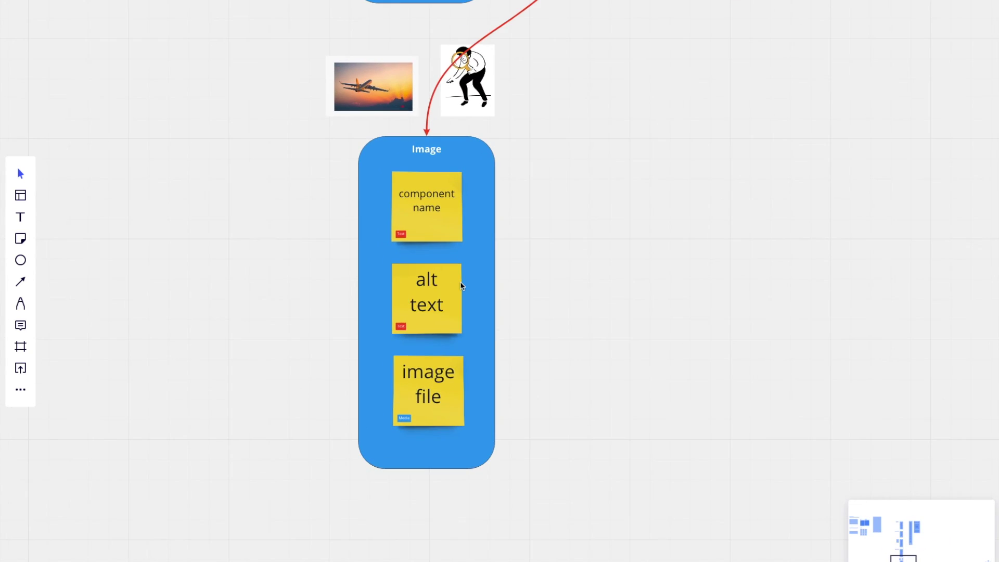
pyautogui.scroll(2, 426, 281)
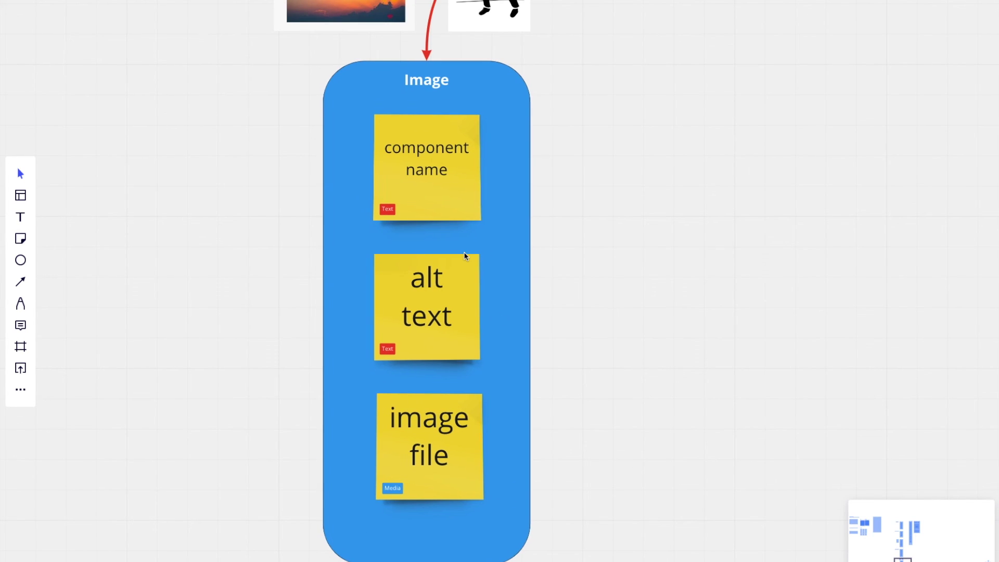
pyautogui.scroll(-3, 466, 254)
pyautogui.scroll(-1, 465, 256)
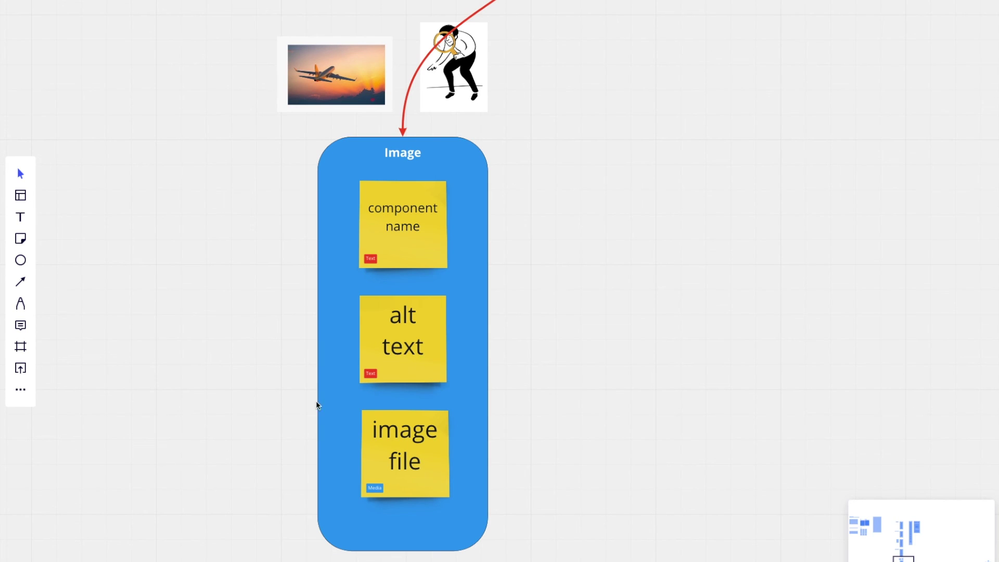
pyautogui.scroll(3, 413, 379)
pyautogui.hscroll(3, 414, 379)
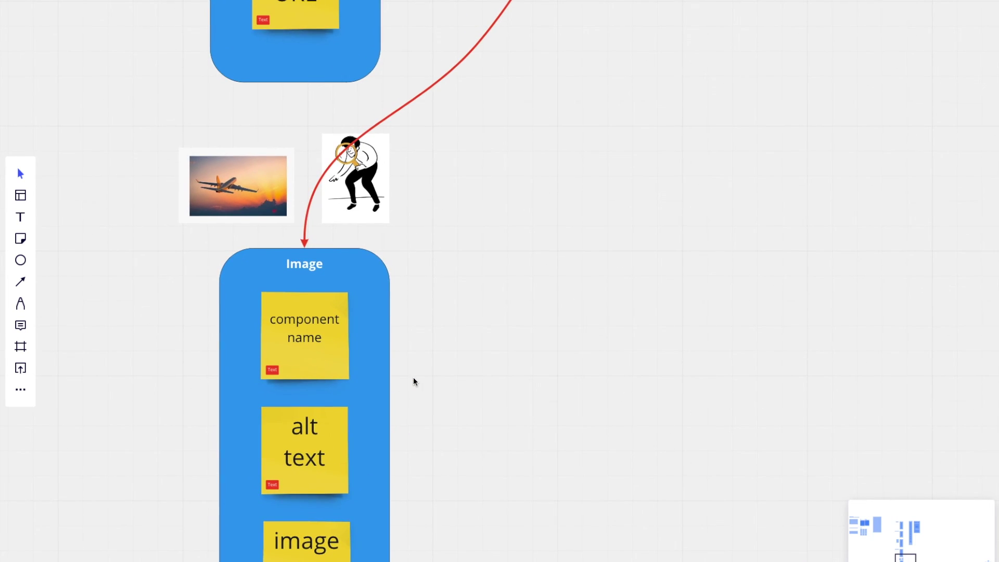
pyautogui.scroll(-3, 413, 380)
pyautogui.scroll(5, 503, 259)
pyautogui.hscroll(3, 503, 259)
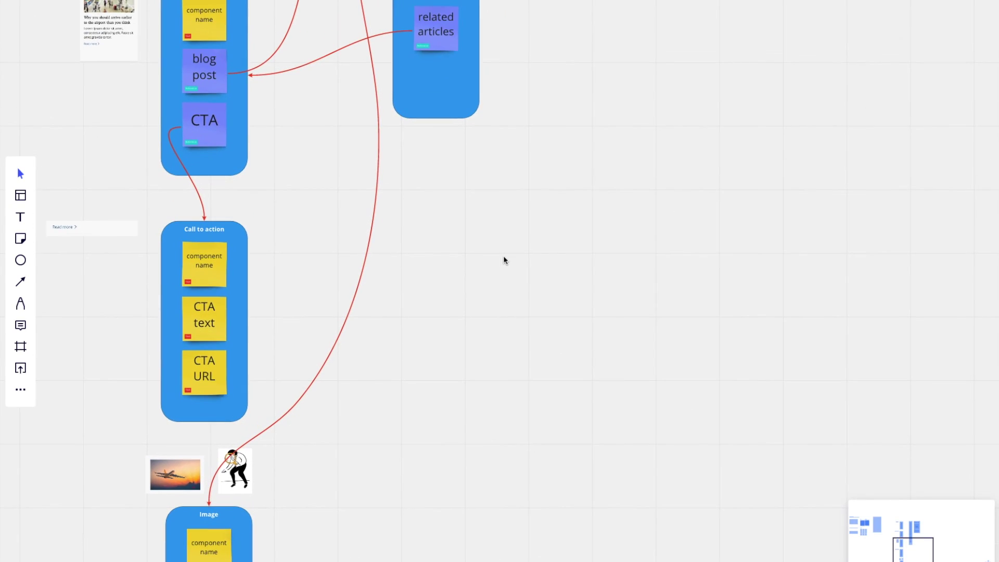
pyautogui.scroll(3, 504, 259)
pyautogui.scroll(8, 504, 255)
pyautogui.hscroll(4, 503, 255)
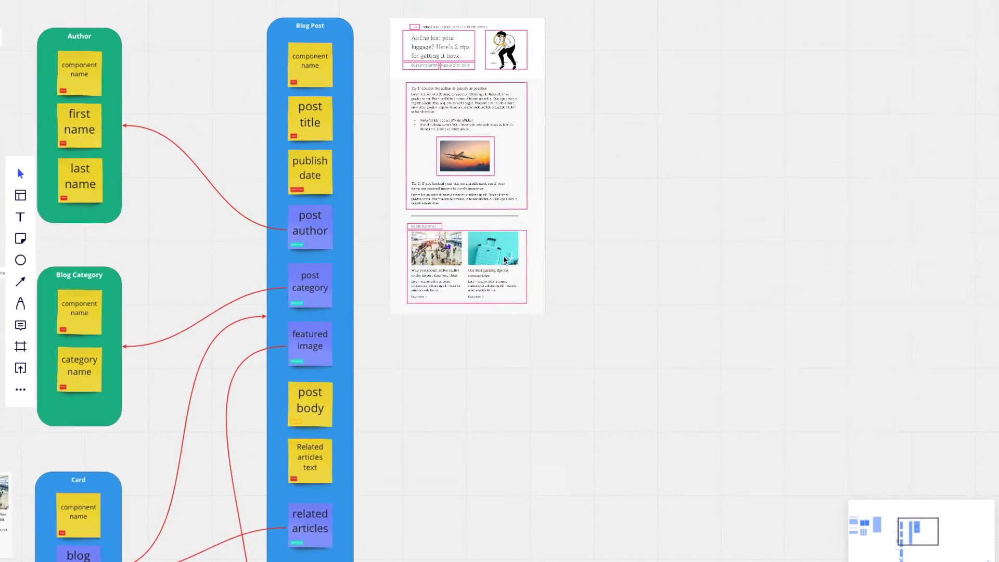
pyautogui.scroll(3, 470, 156)
pyautogui.scroll(4, 469, 156)
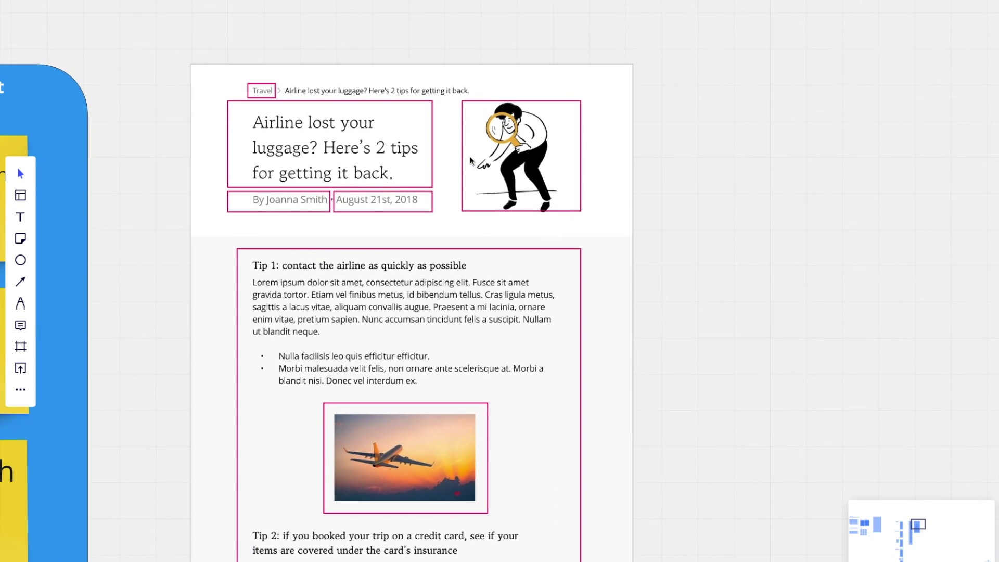